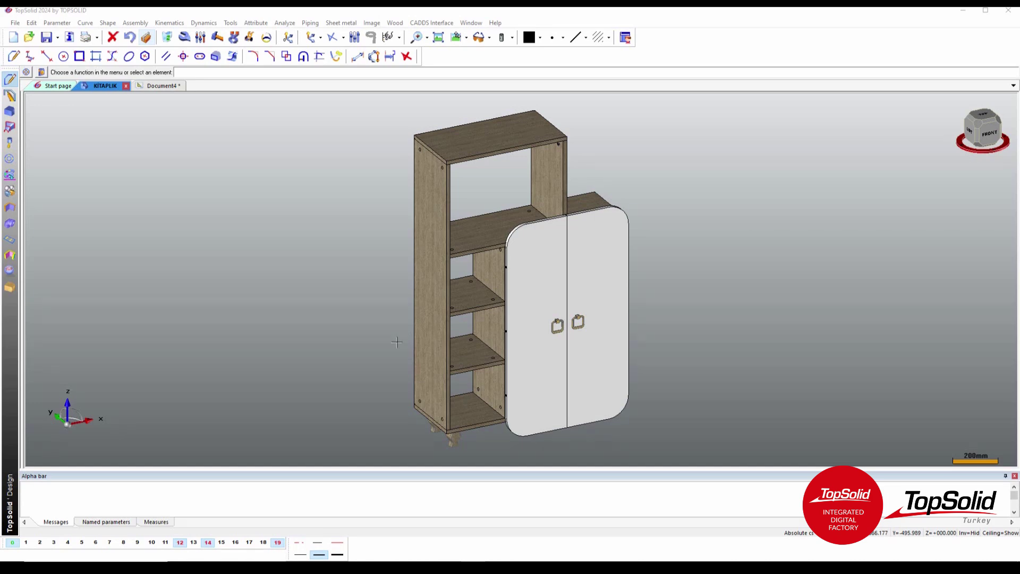
Step: Rotate the KITAPLIK bookcase around its vertical axis, then bring up the Document4 draft
left_click_drag(960, 148, 998, 158)
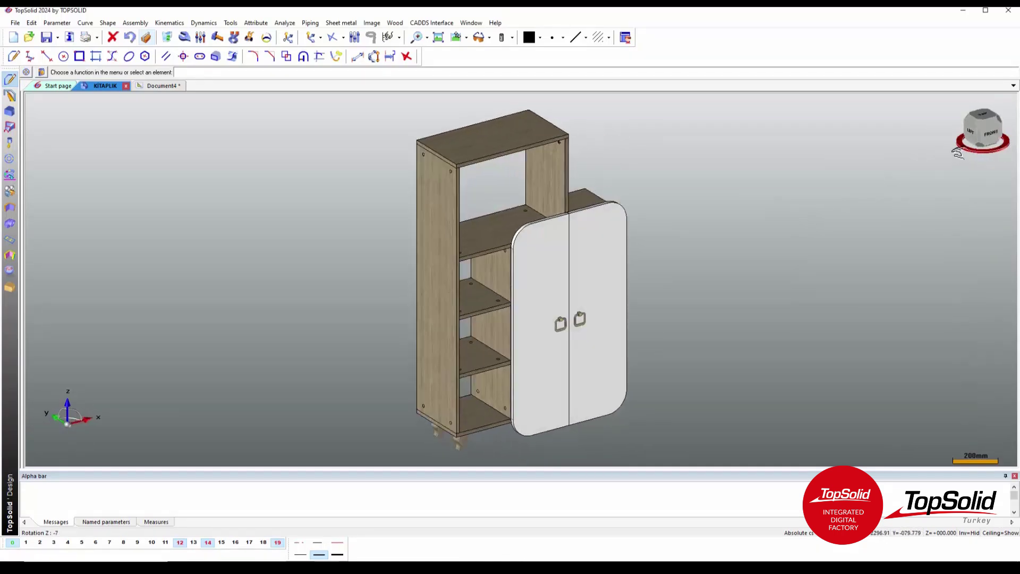
left_click(160, 85)
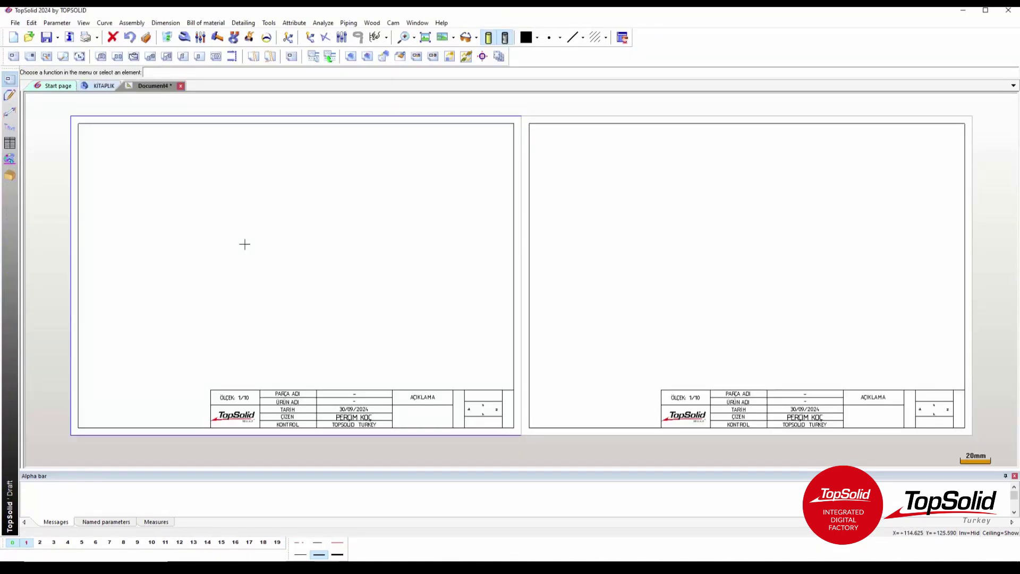
Step: Create a front-facing main view of the KITAPLIK assembly on the right sheet
left_click(12, 56)
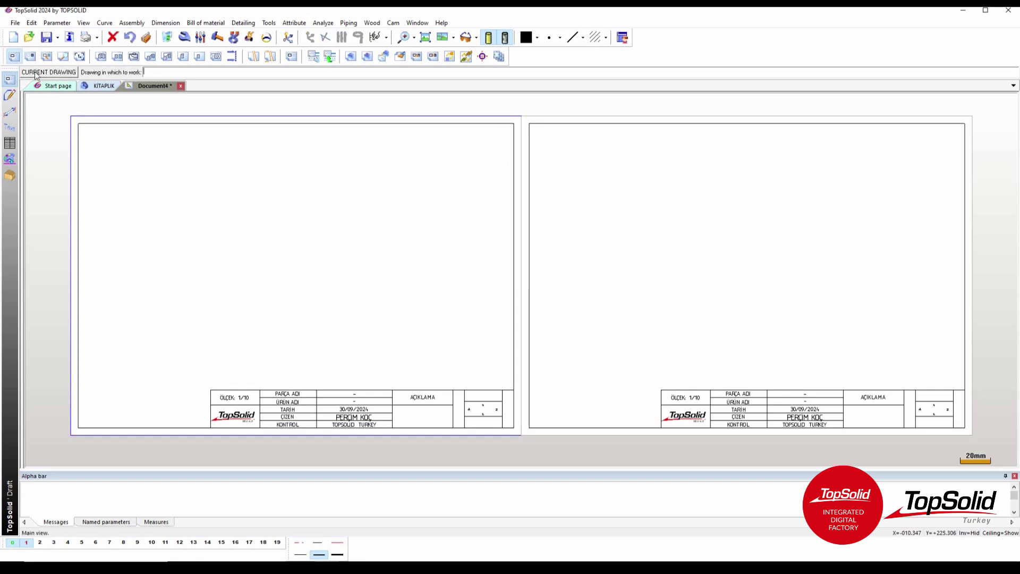
left_click(93, 120)
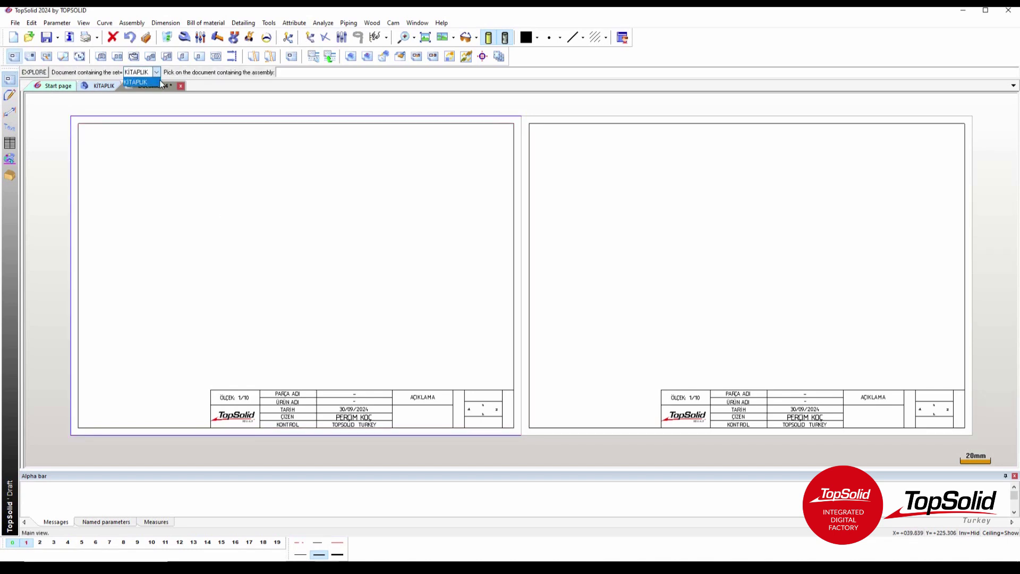
left_click(154, 71)
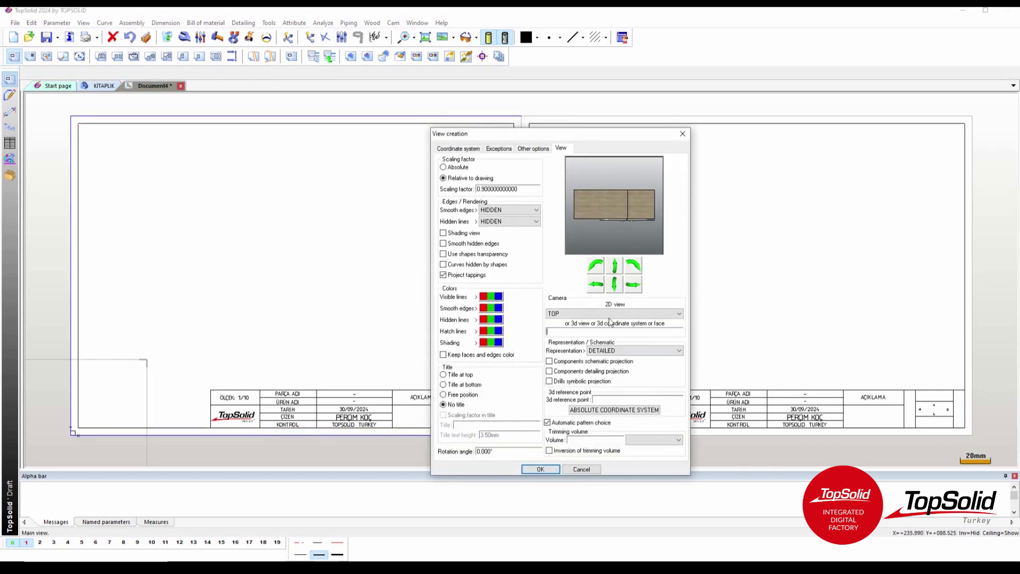
left_click(634, 267)
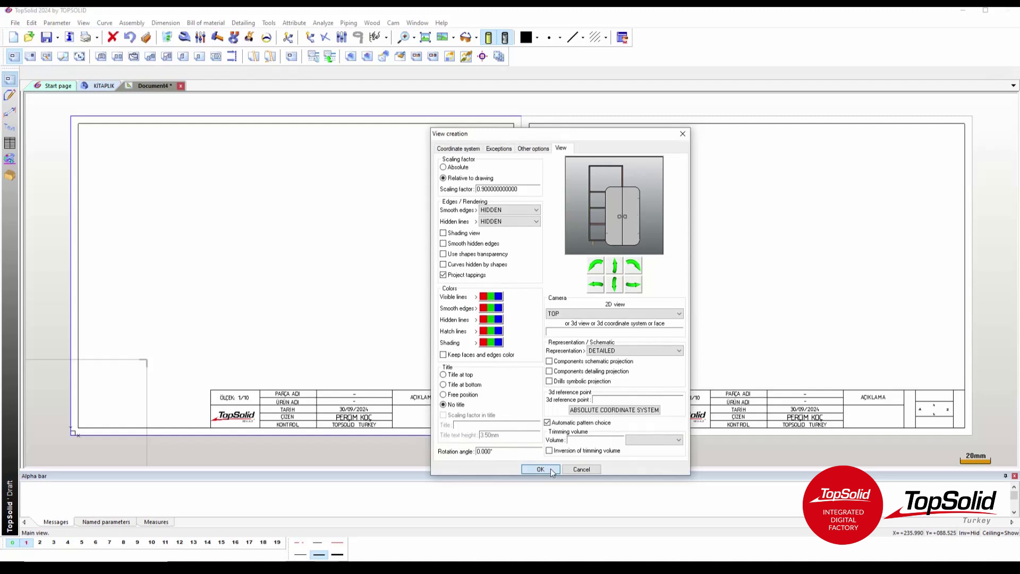
key("Return")
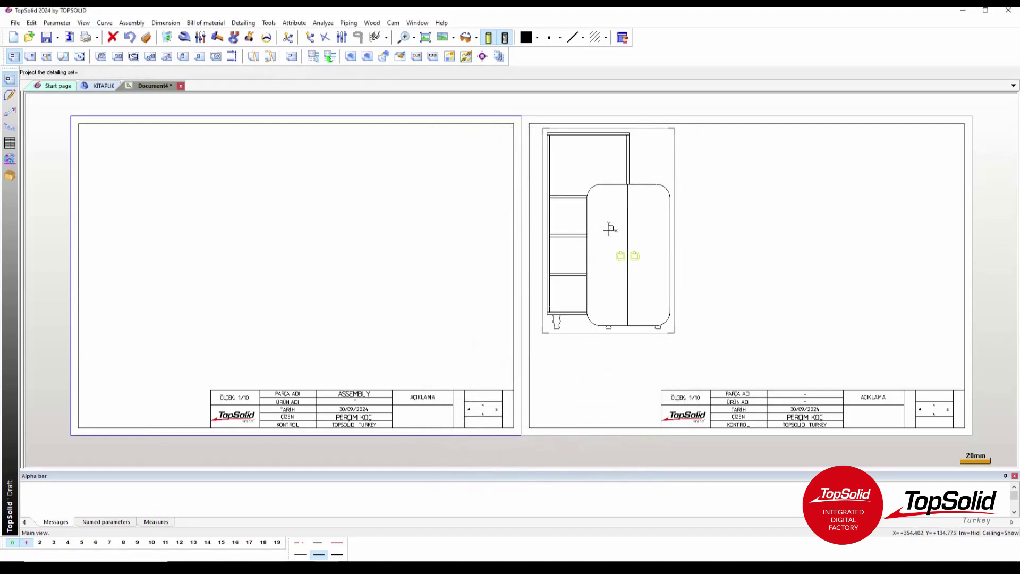
Step: Add a projected side view right of the front view and a top view below it
left_click(737, 245)
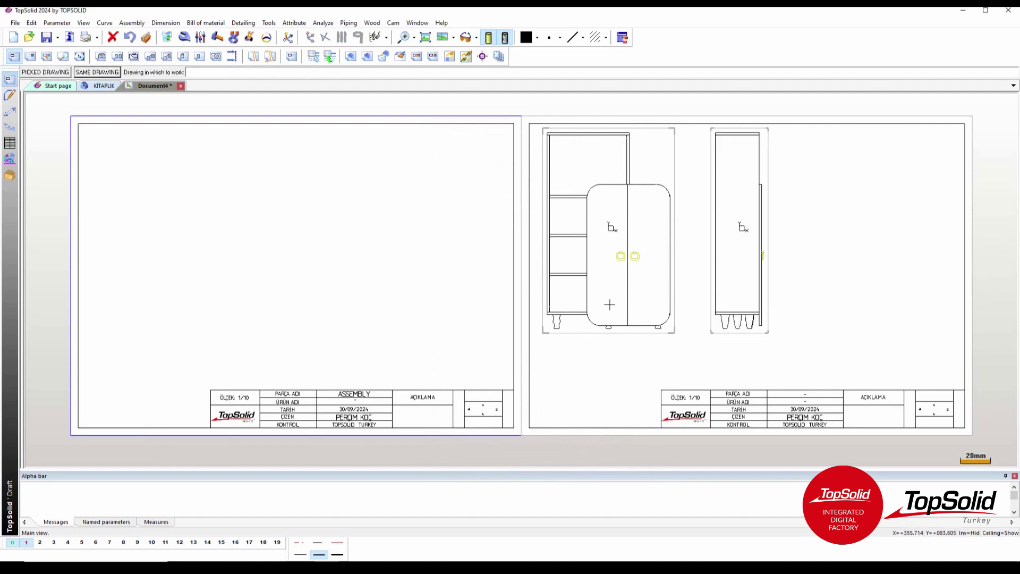
left_click(614, 346)
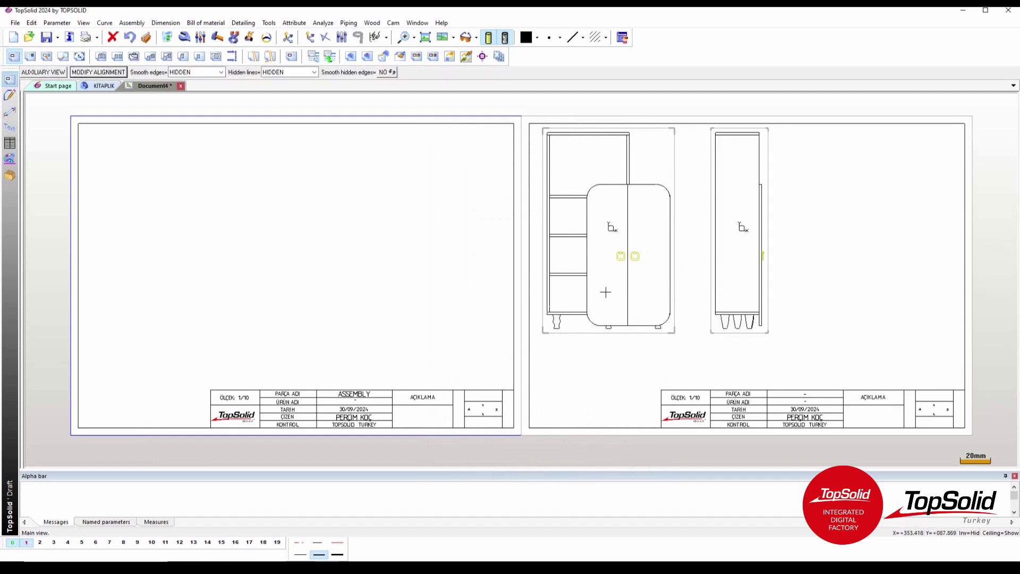
left_click(619, 268)
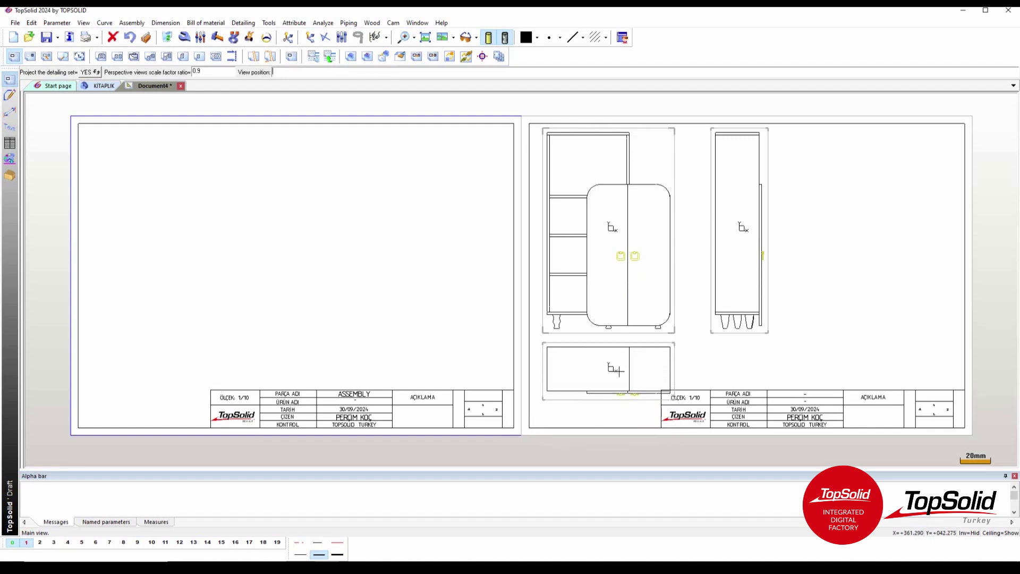
left_click(617, 370)
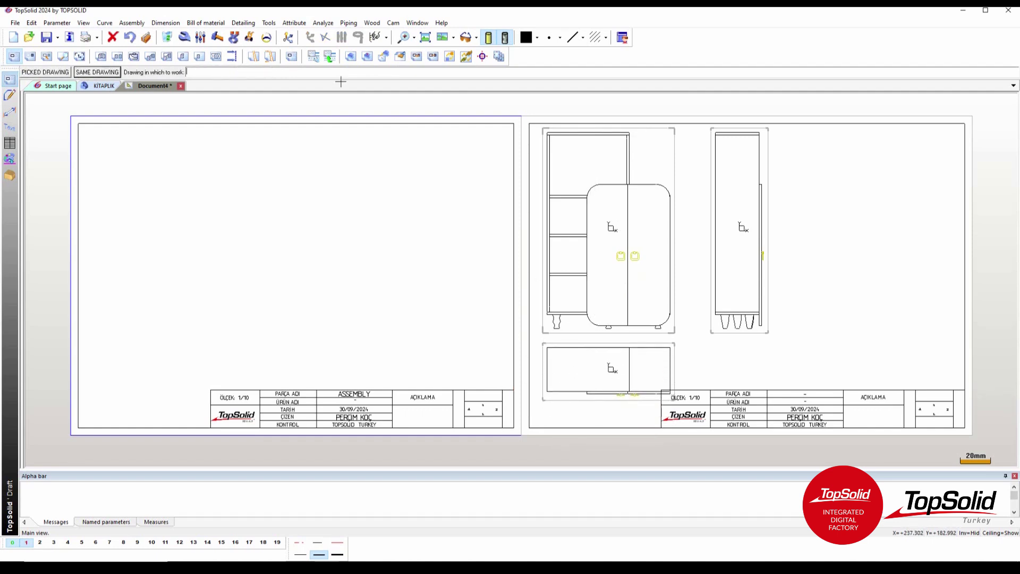
left_click(249, 37)
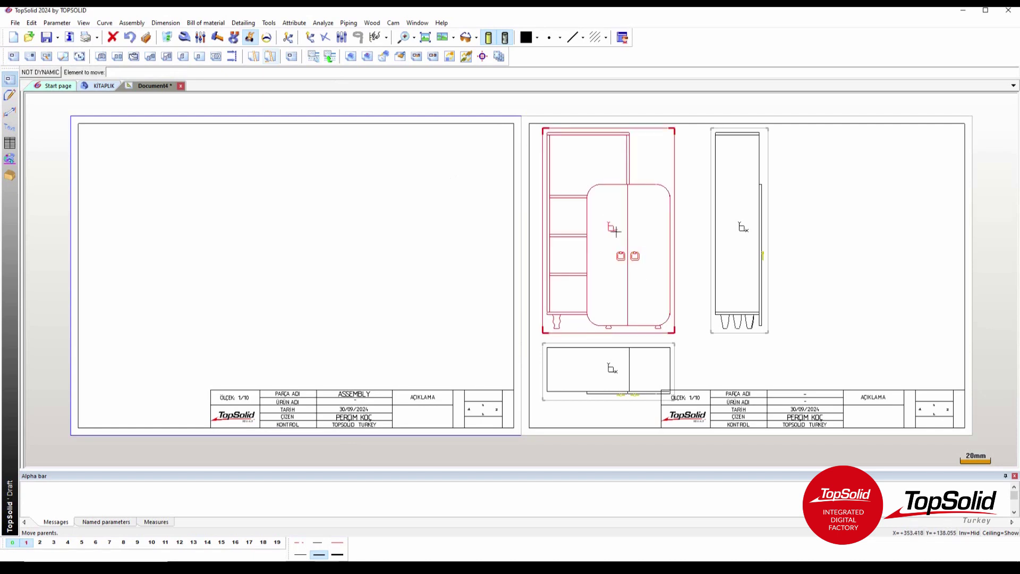
Step: Shift the front view, change its scaling factor from 0.9 to 0.8, and regenerate the views
left_click(615, 230)
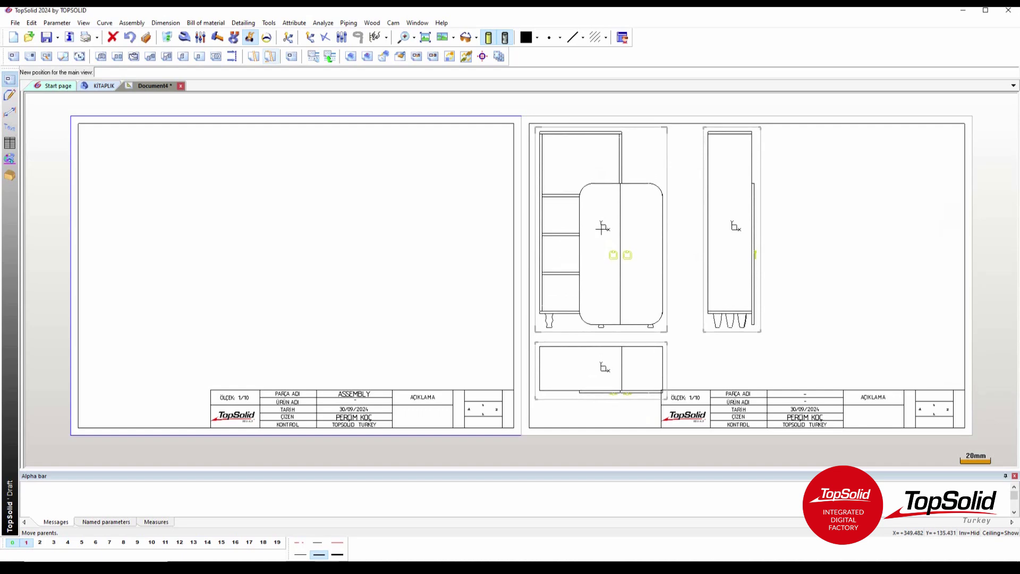
left_click(602, 229)
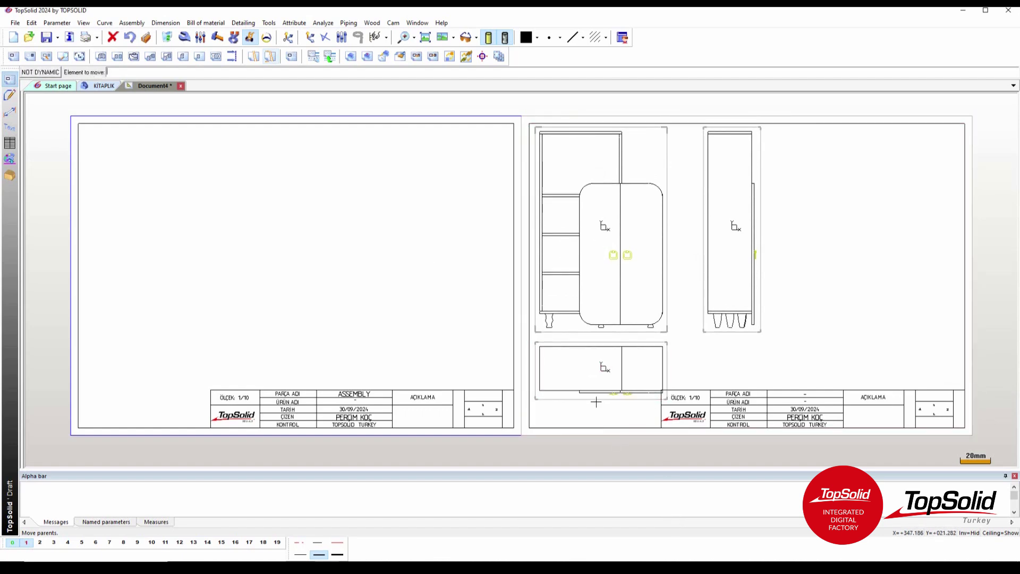
left_click(184, 37)
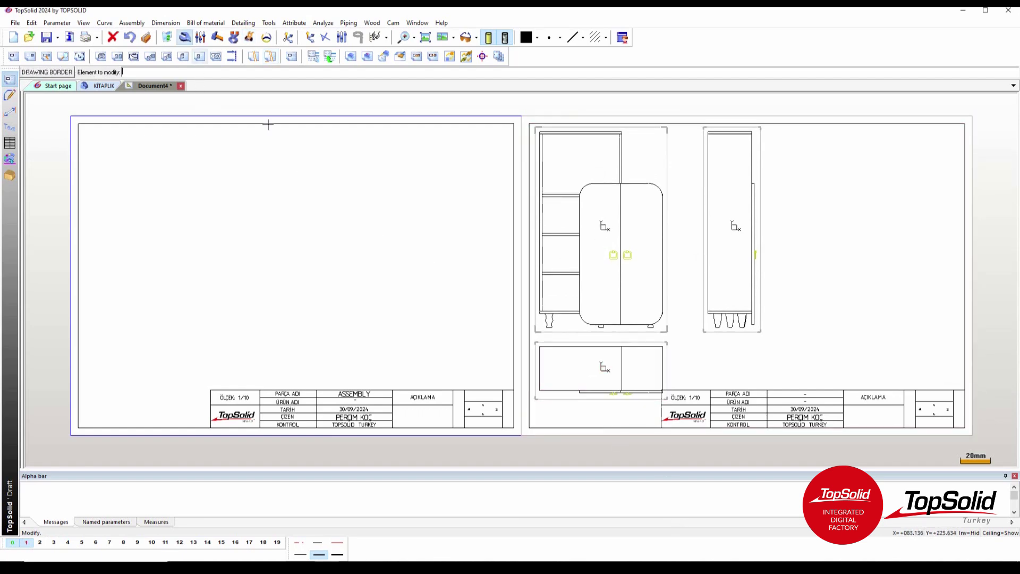
left_click(601, 228)
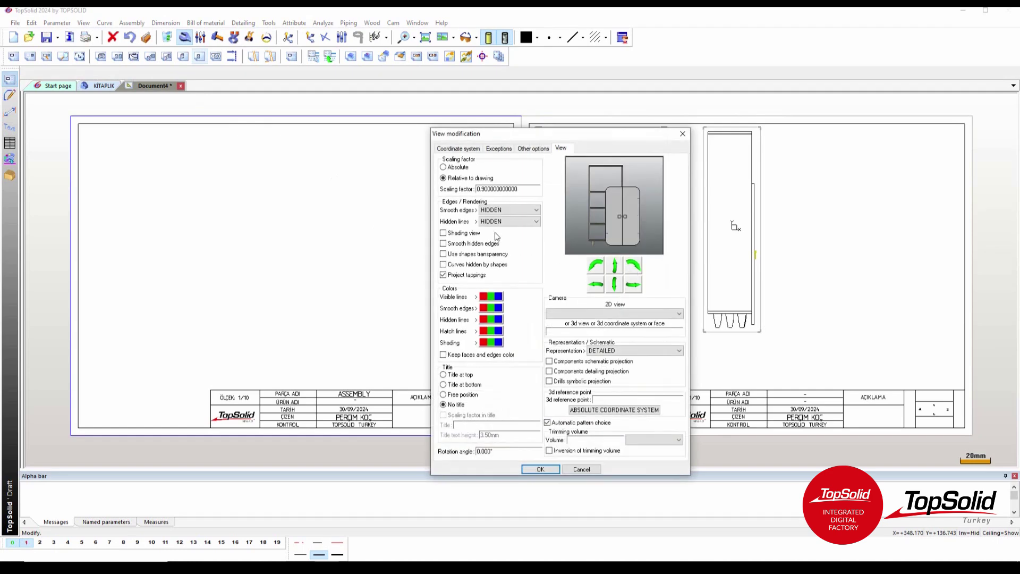
left_click_drag(518, 190, 482, 188)
type("0.8")
key("Return")
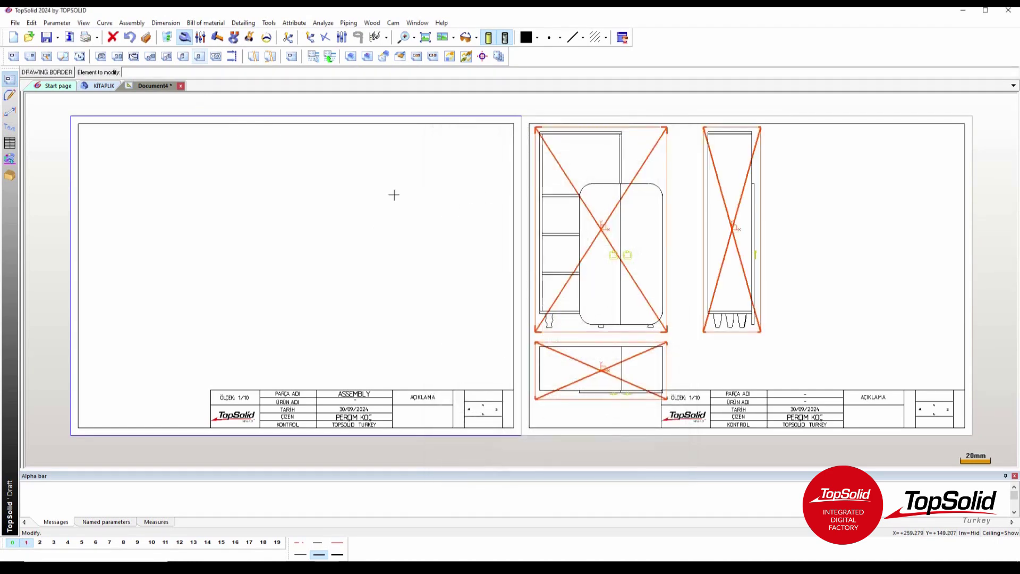
left_click(400, 56)
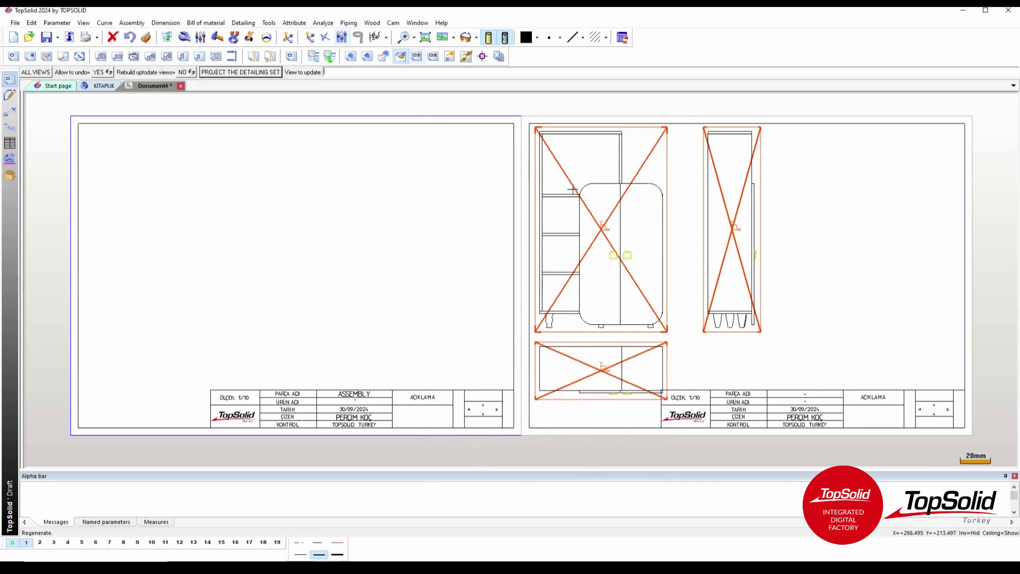
left_click(607, 216)
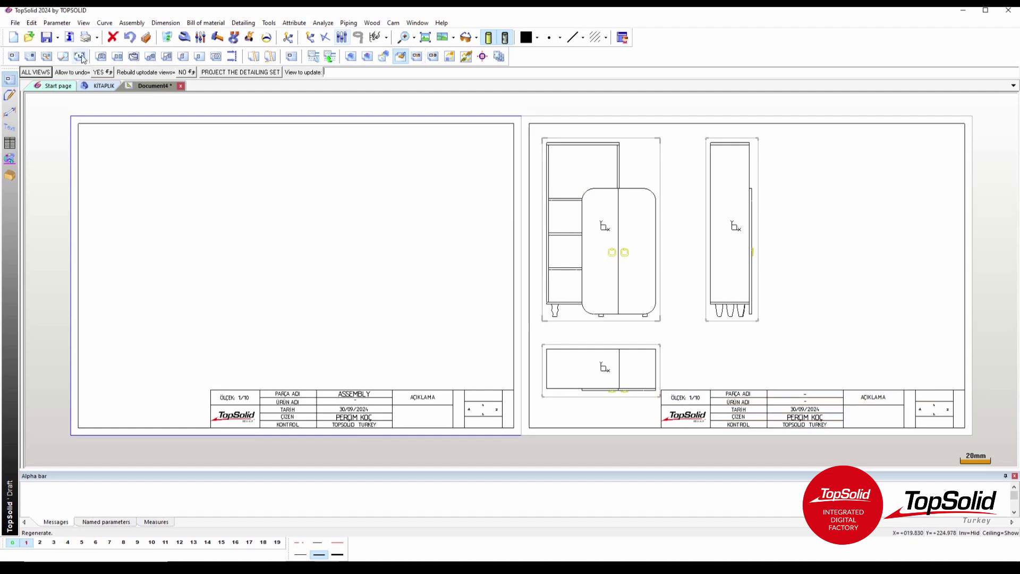
Step: Create a PERSPECTIVE main view of the KITAPLIK assembly on the left sheet
left_click(12, 56)
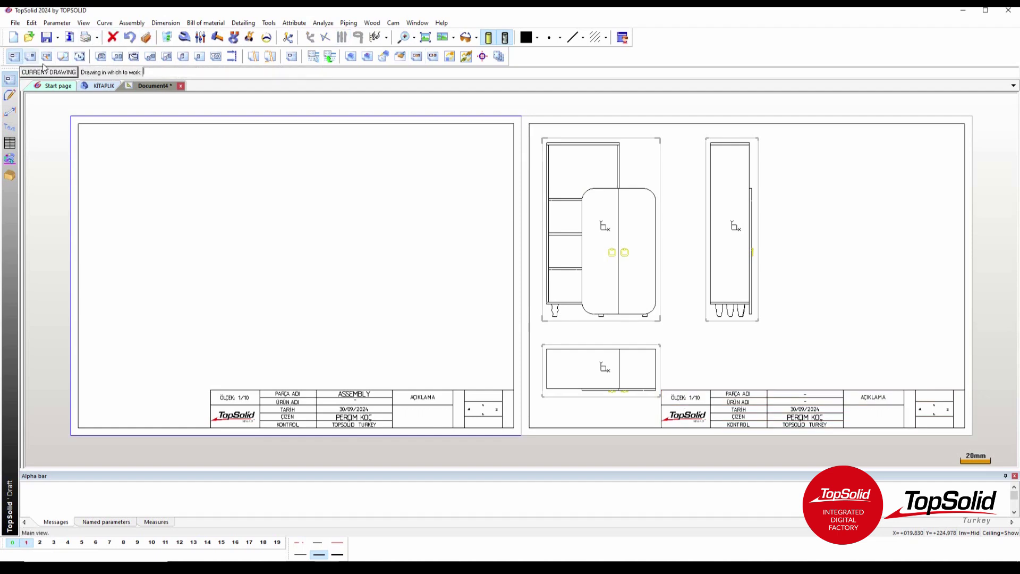
left_click(224, 124)
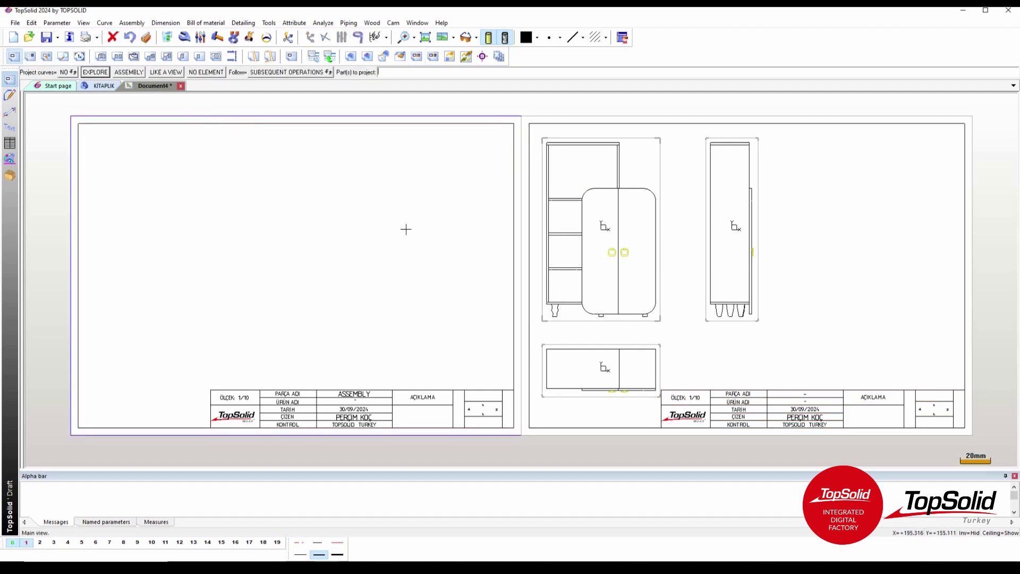
left_click(140, 73)
left_click(153, 73)
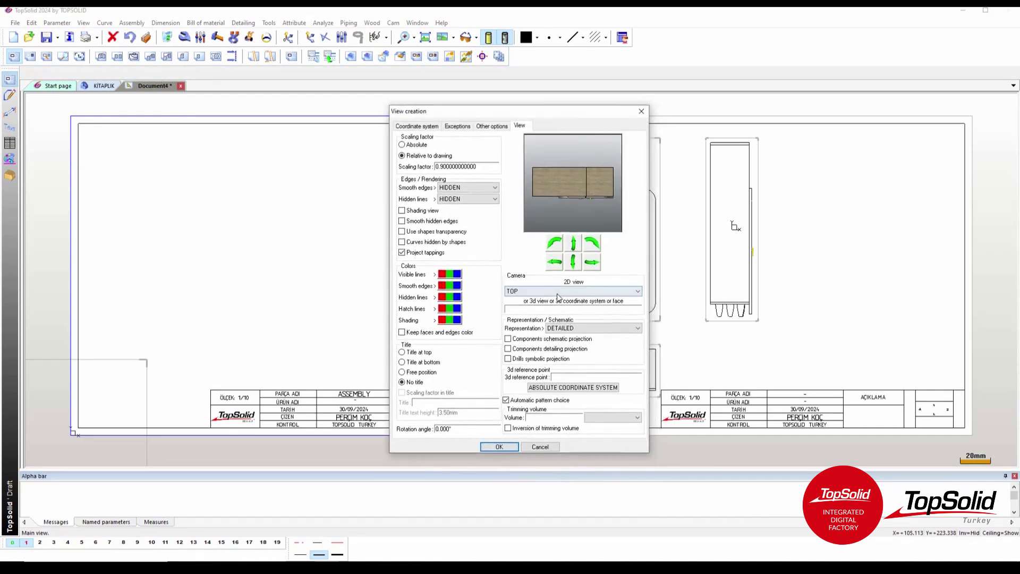
left_click(563, 291)
left_click(550, 345)
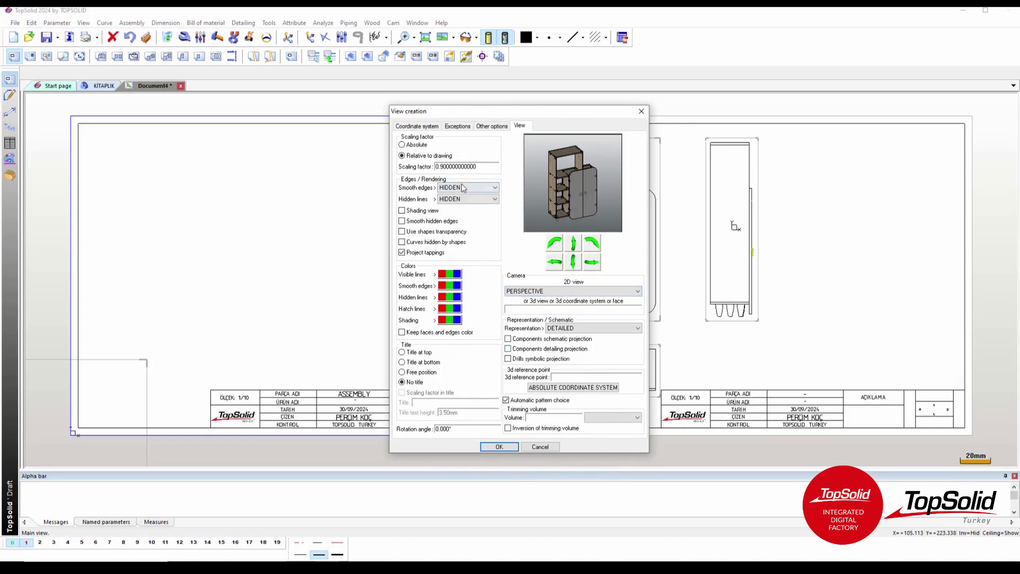
left_click(498, 447)
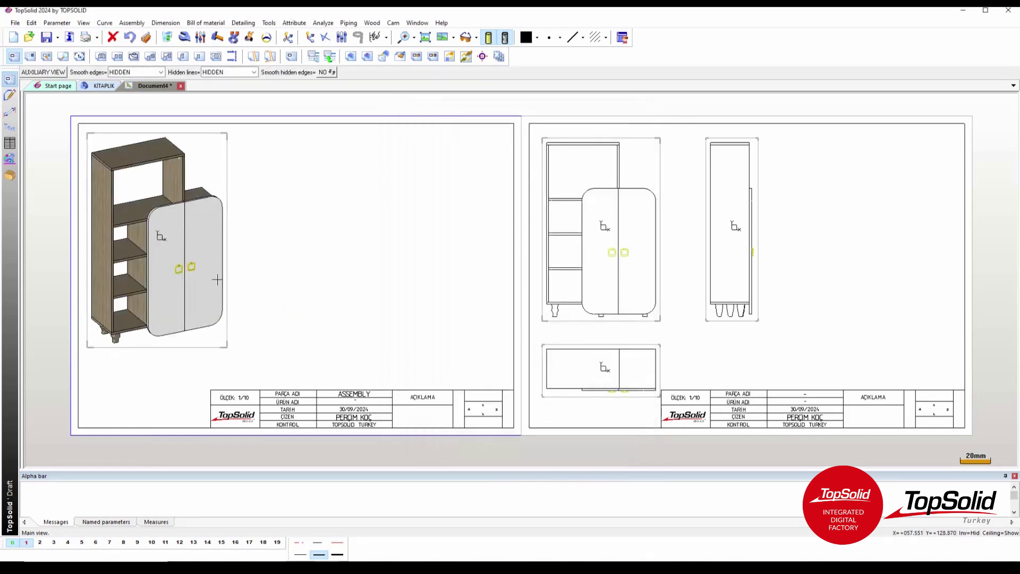
Step: Toggle shaded realistic rendering off and back on for the drawing
left_click(497, 38)
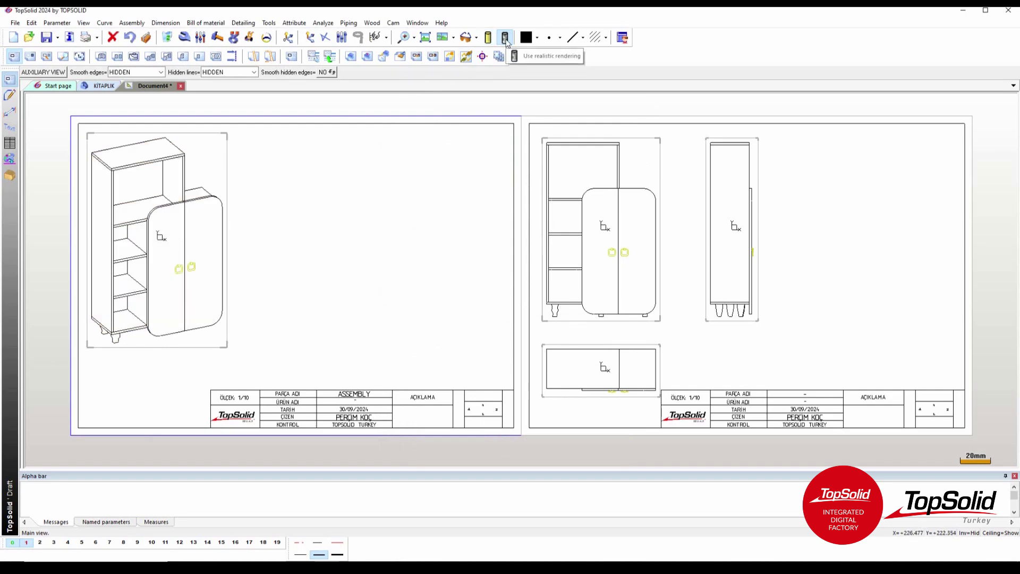
left_click(505, 39)
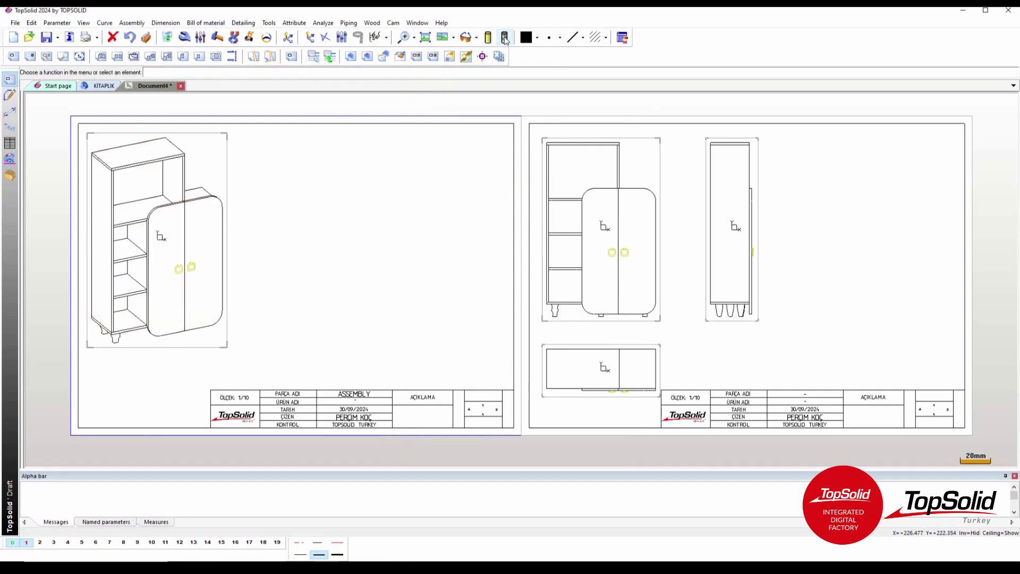
left_click(488, 38)
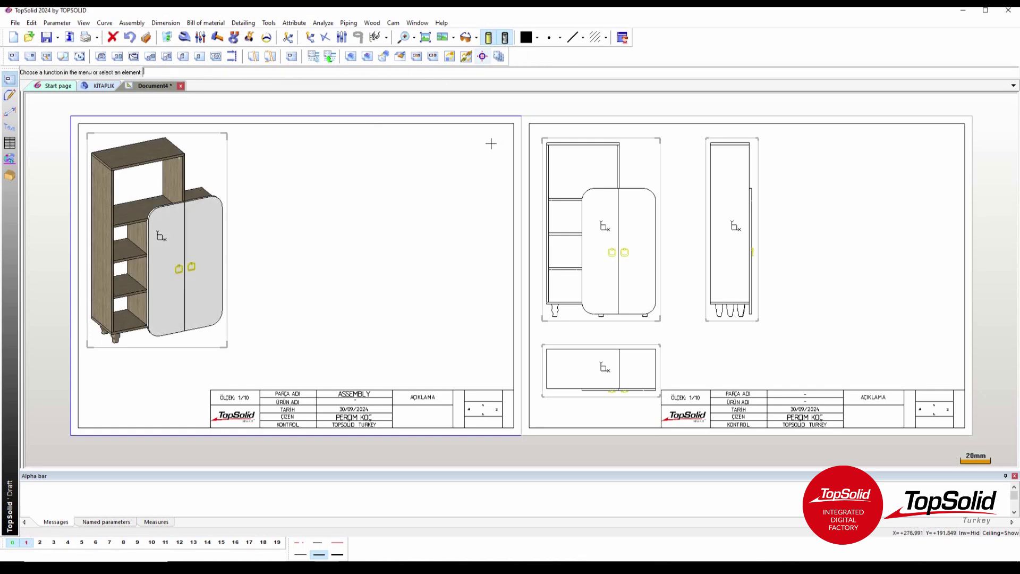
Step: Insert a KESİM LİSTESİ bill of material table for the perspective view, placed to its right
left_click(206, 22)
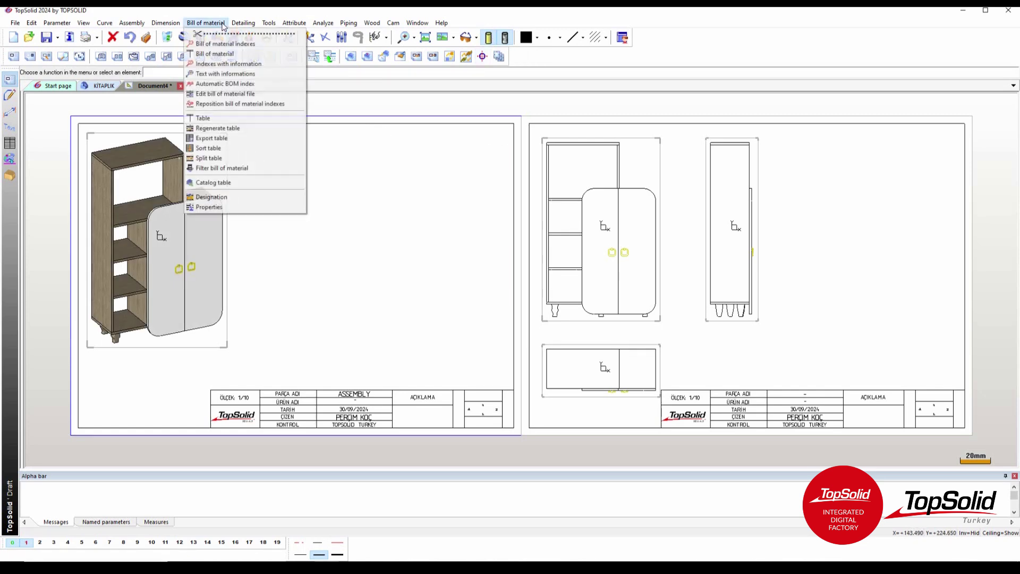
left_click(234, 55)
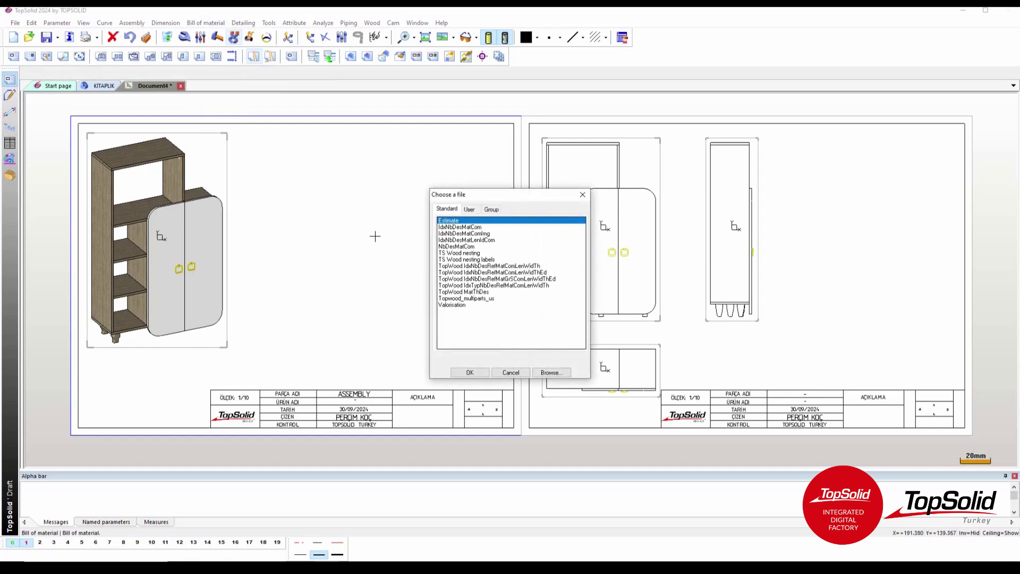
left_click(469, 210)
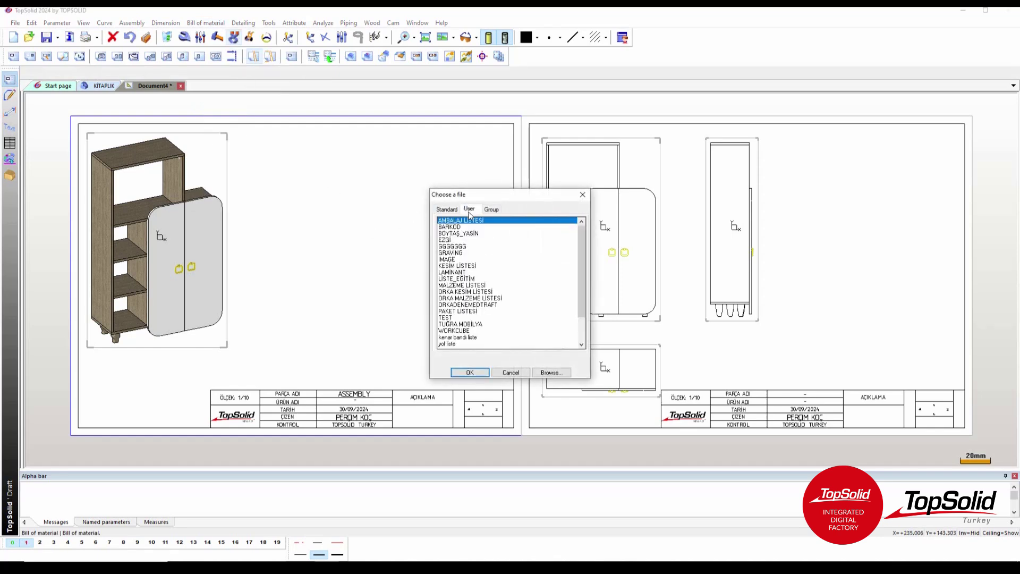
left_click(466, 265)
left_click(469, 374)
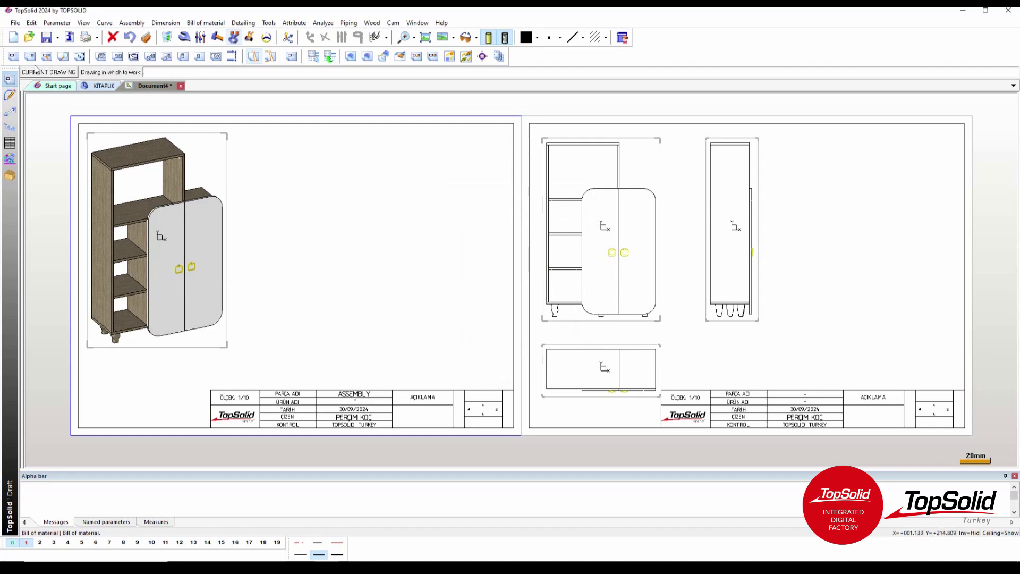
left_click(269, 230)
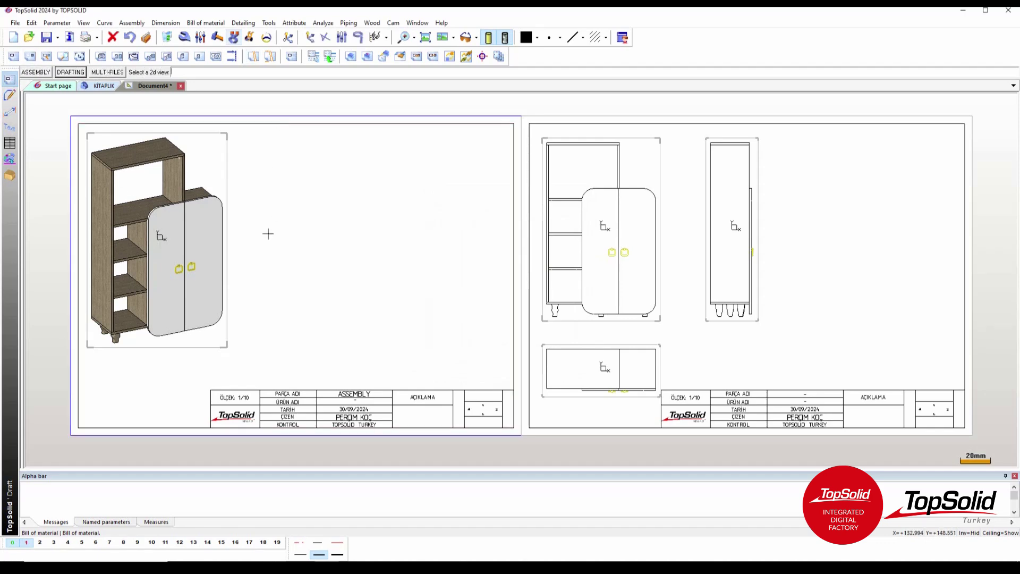
left_click(160, 237)
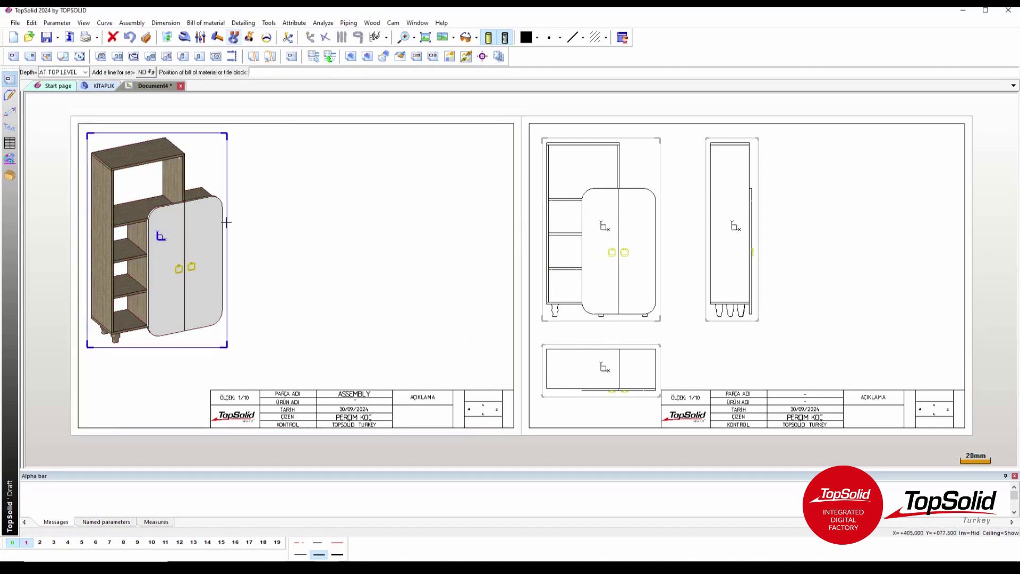
left_click(234, 190)
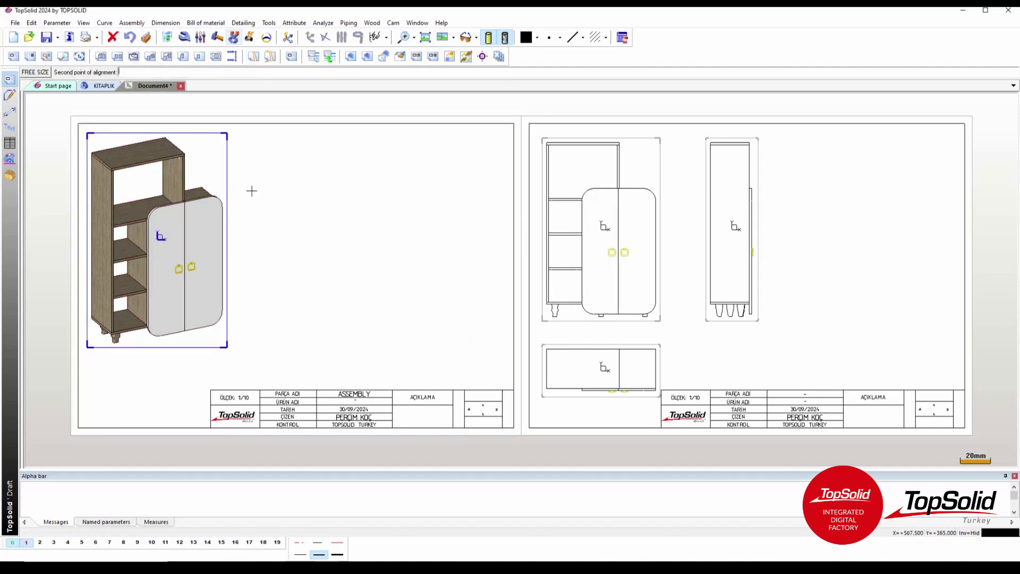
left_click(495, 191)
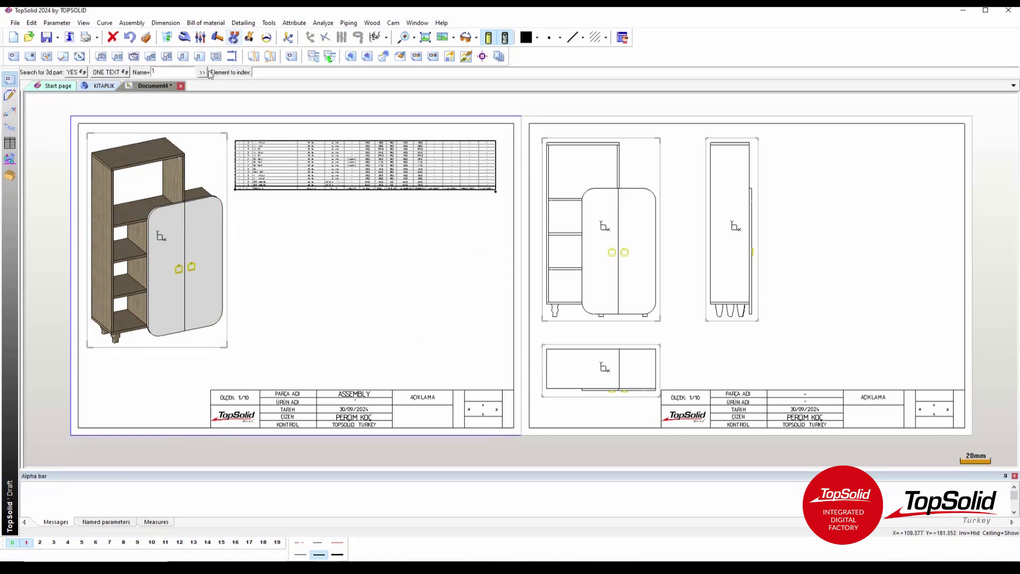
Step: Modify the bill of material table layout and regenerate it
left_click(184, 37)
left_click(294, 163)
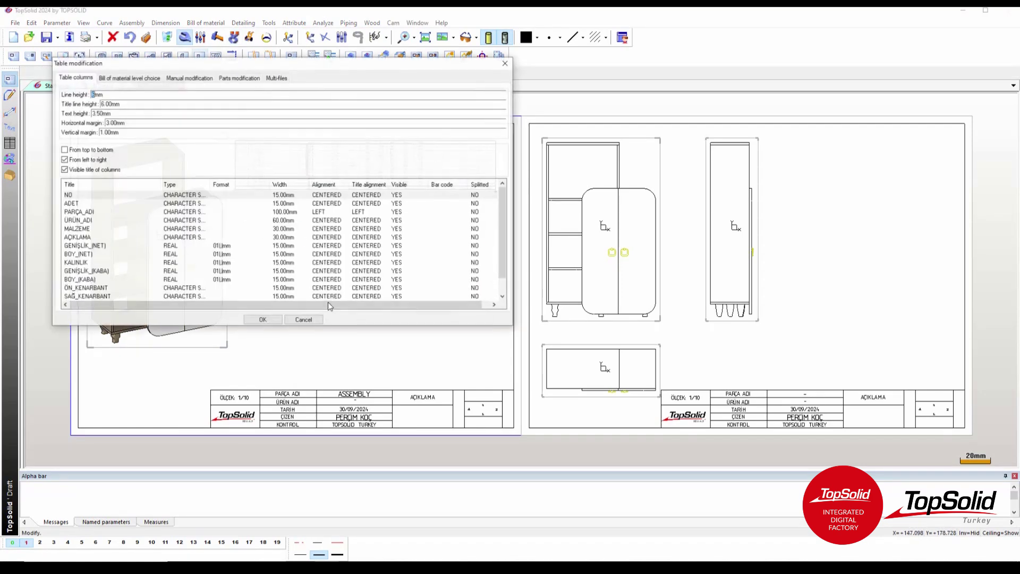
left_click(263, 319)
scroll(319, 223, "up", 1)
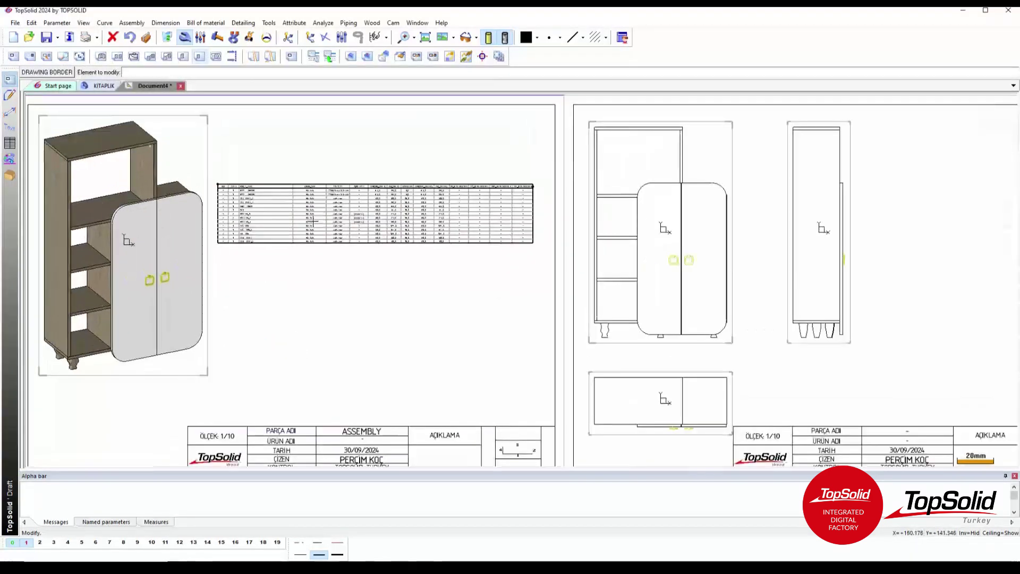
scroll(314, 222, "up", 2)
scroll(305, 204, "up", 2)
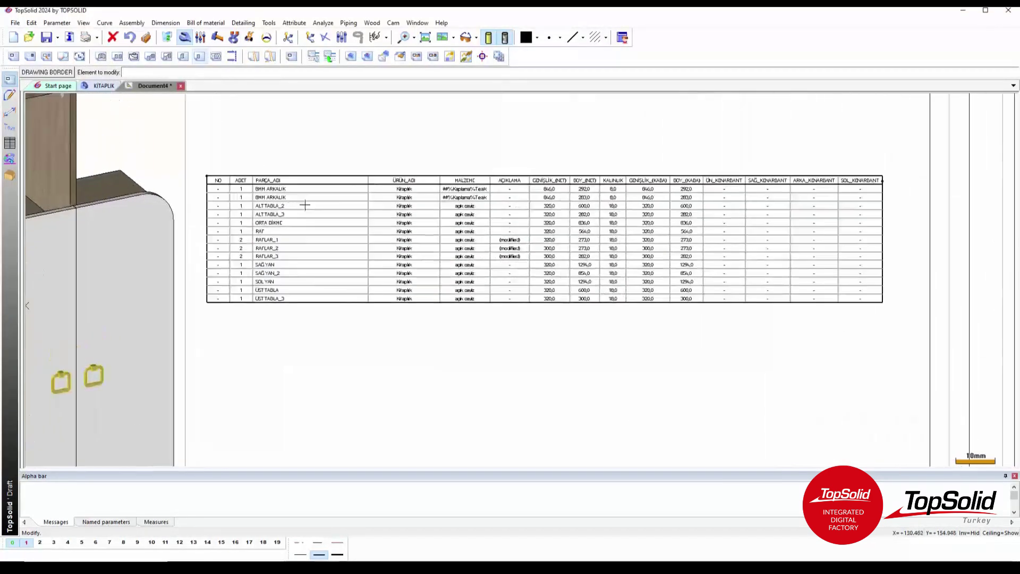
scroll(457, 320, "up", 1)
scroll(457, 325, "up", 1)
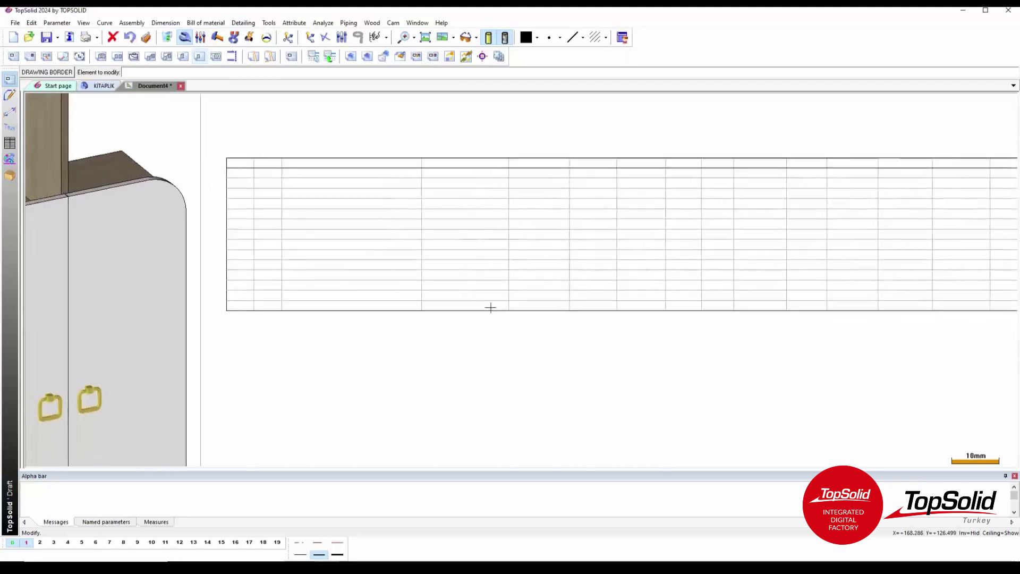
scroll(366, 185, "down", 1)
middle_click_drag(316, 182, 345, 202)
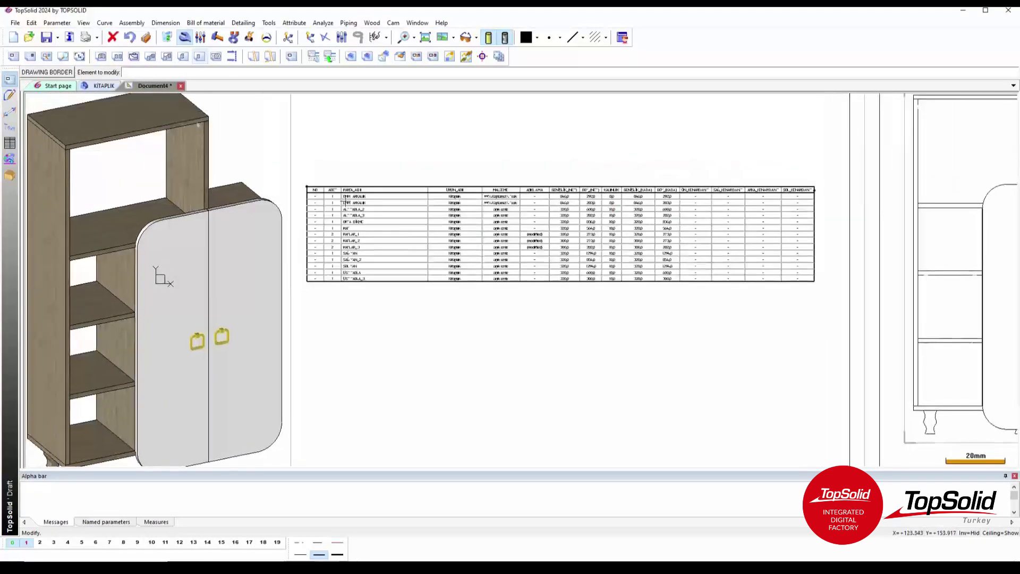
scroll(342, 199, "up", 1)
scroll(337, 183, "up", 1)
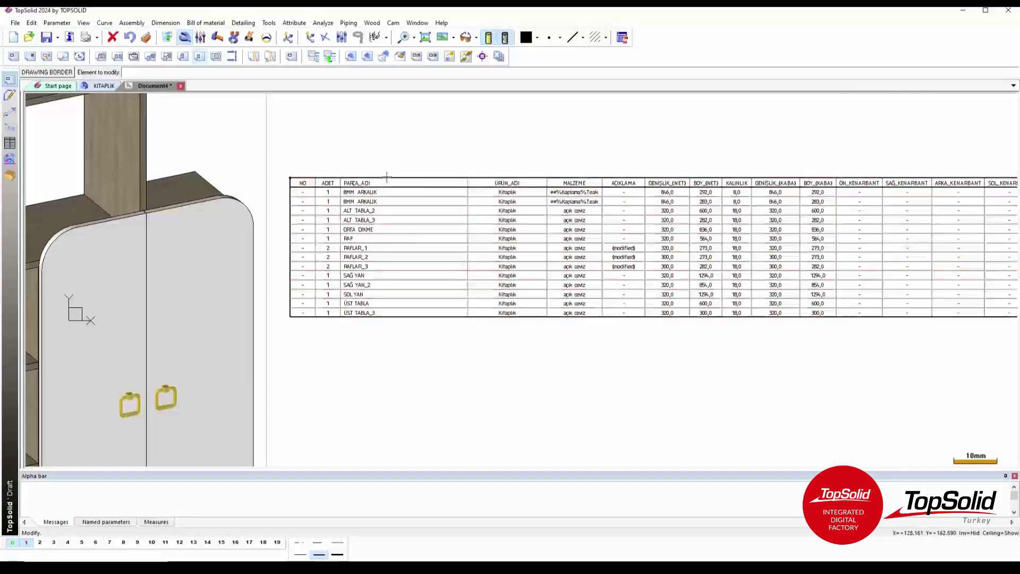
scroll(449, 257, "down", 1)
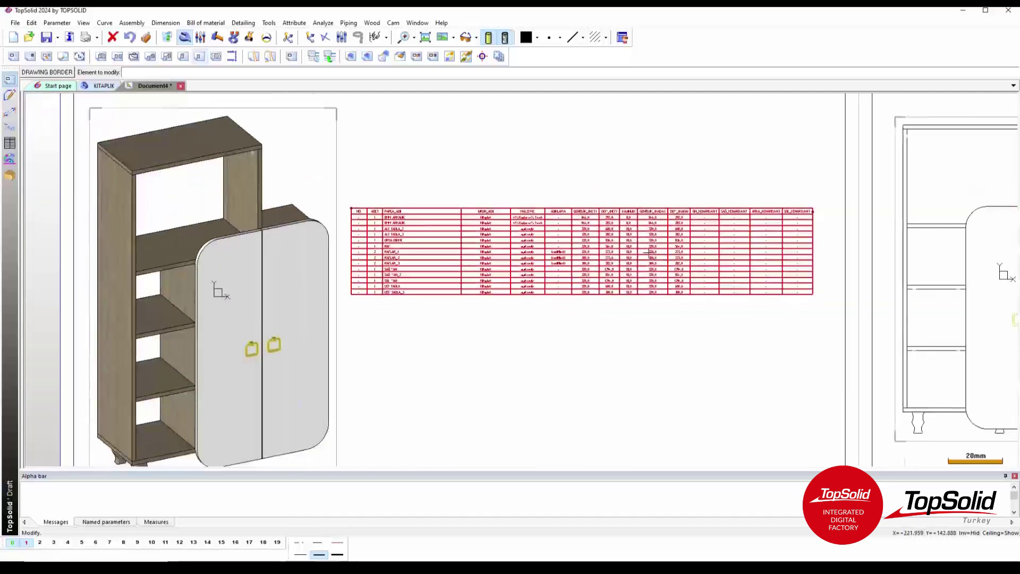
Step: Pan and zoom the sheets to frame the table and the drawing views
middle_click_drag(649, 252, 547, 214)
scroll(531, 212, "down", 1)
scroll(495, 201, "up", 2)
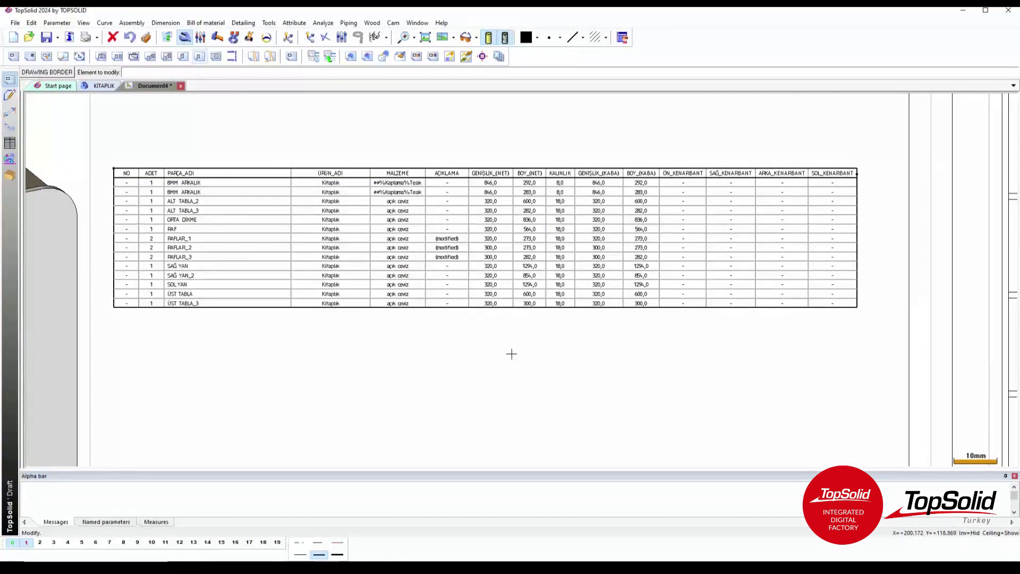
scroll(584, 292, "down", 3)
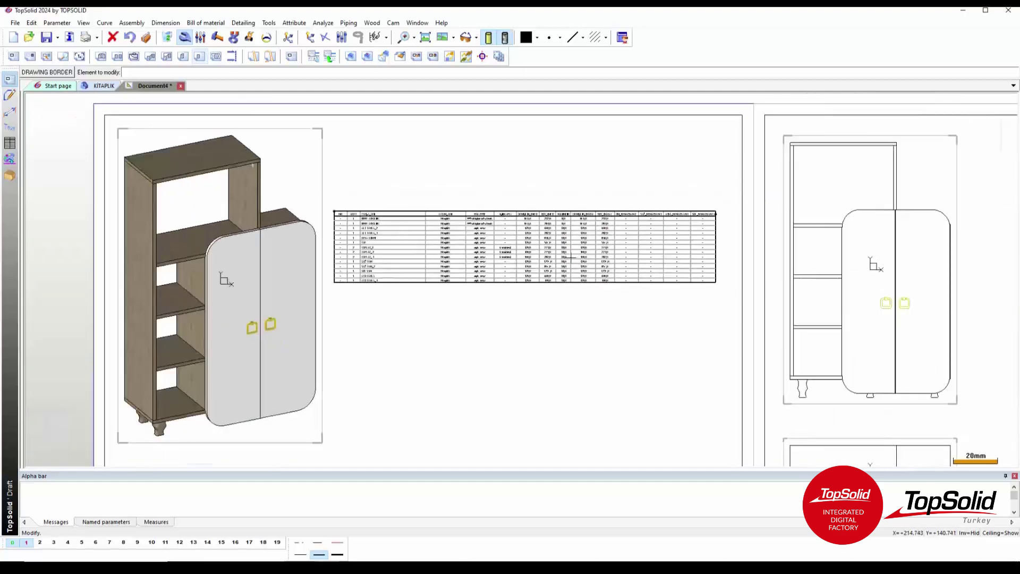
scroll(739, 332, "down", 2)
middle_click_drag(738, 332, 653, 327)
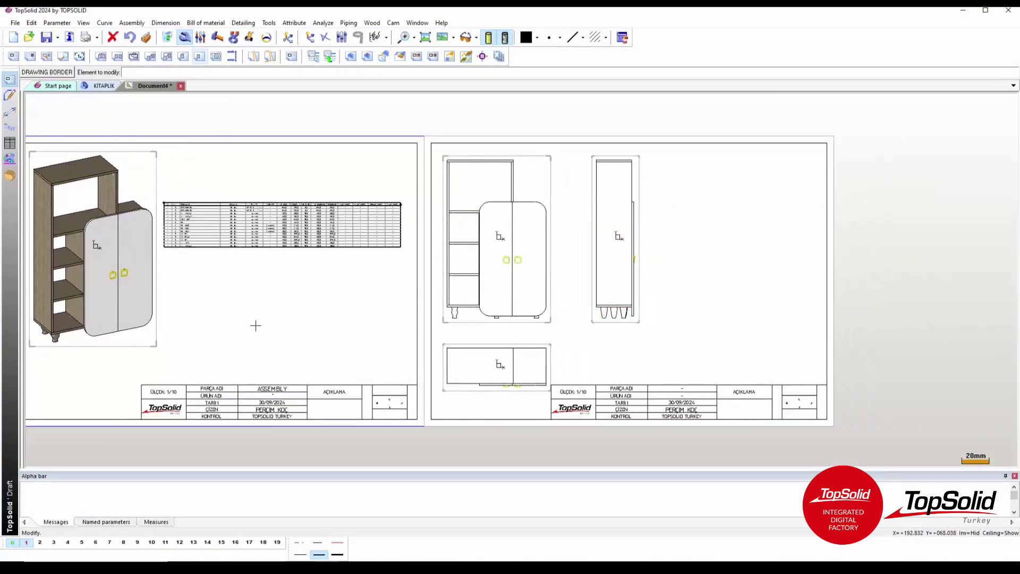
left_click(10, 113)
Step: Add the 1330 height dimension to the front view
scroll(481, 255, "up", 1)
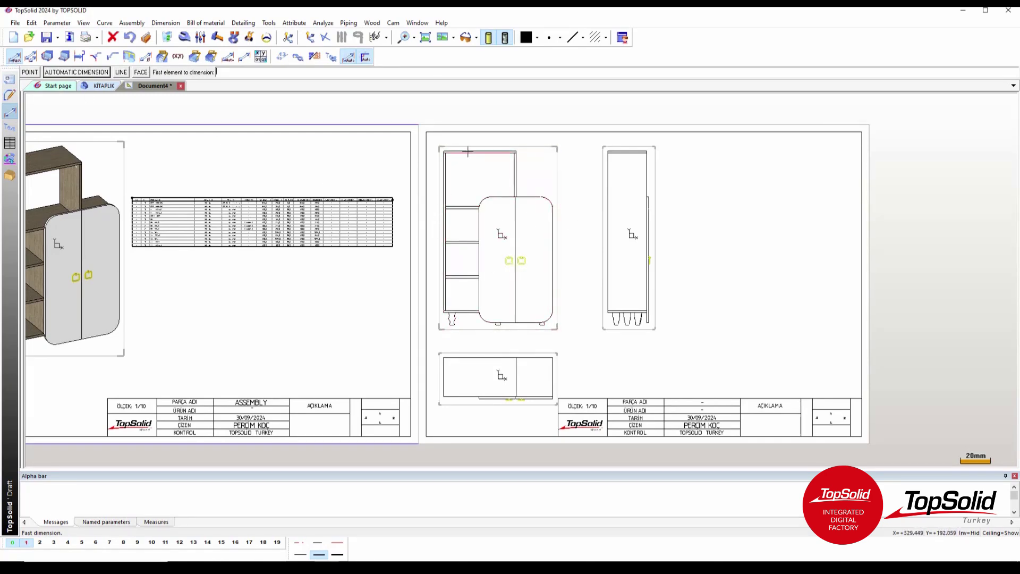
scroll(468, 151, "up", 2)
scroll(466, 151, "up", 2)
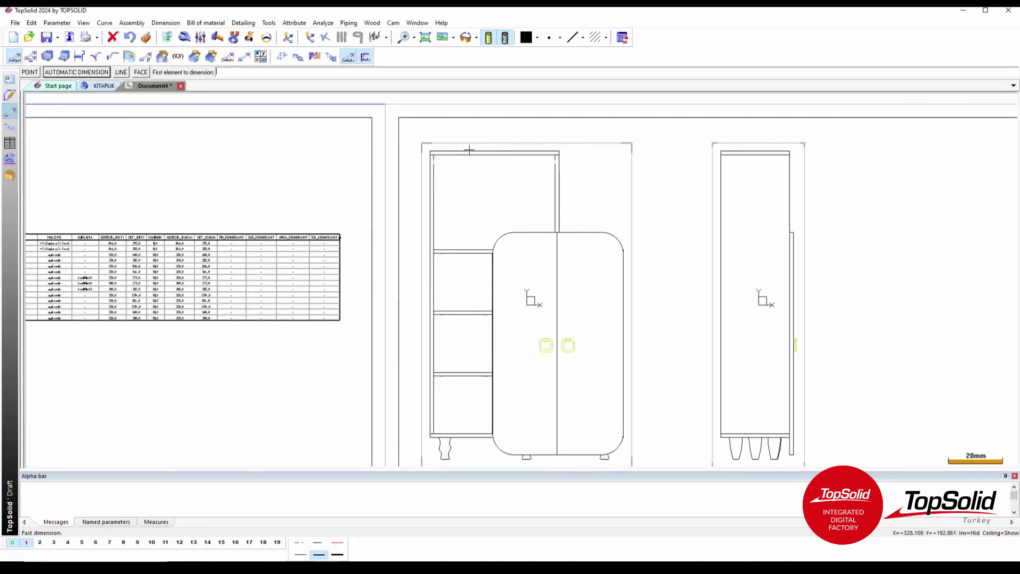
left_click(467, 153)
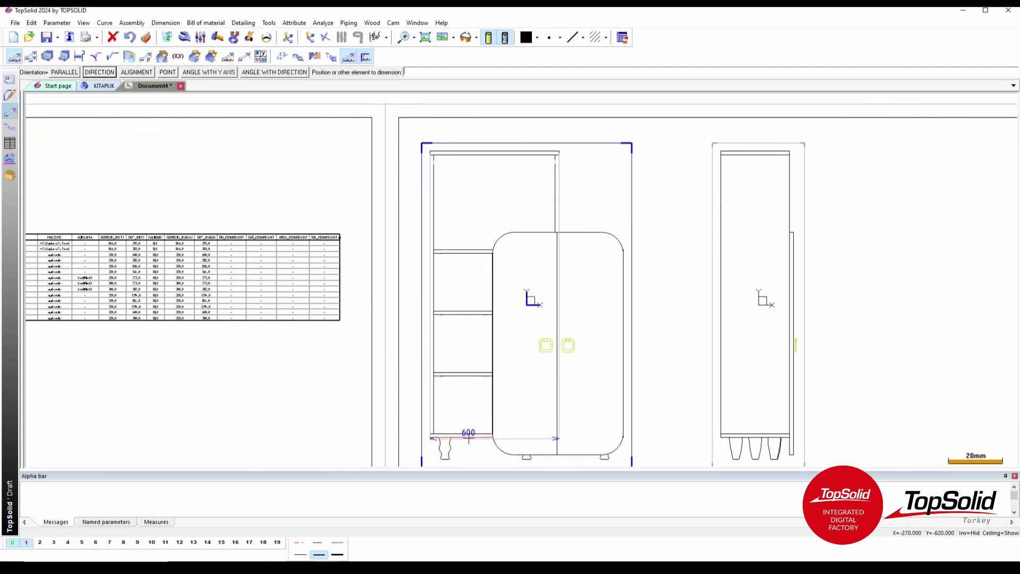
left_click(409, 282)
Step: Dimension the side view with its 1330 height and 338 width
scroll(666, 340, "down", 1)
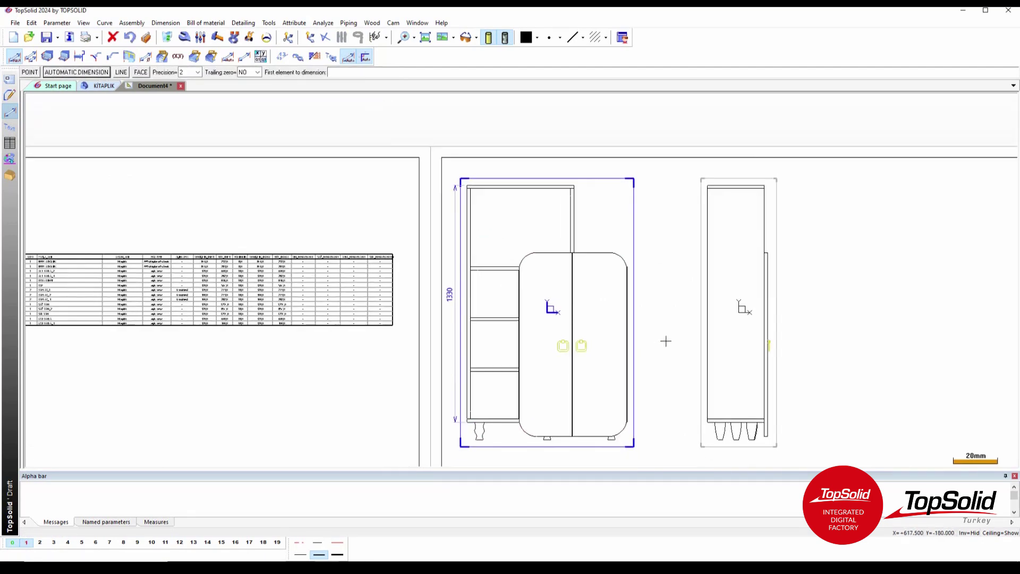
middle_click_drag(666, 340, 616, 296)
left_click(685, 376)
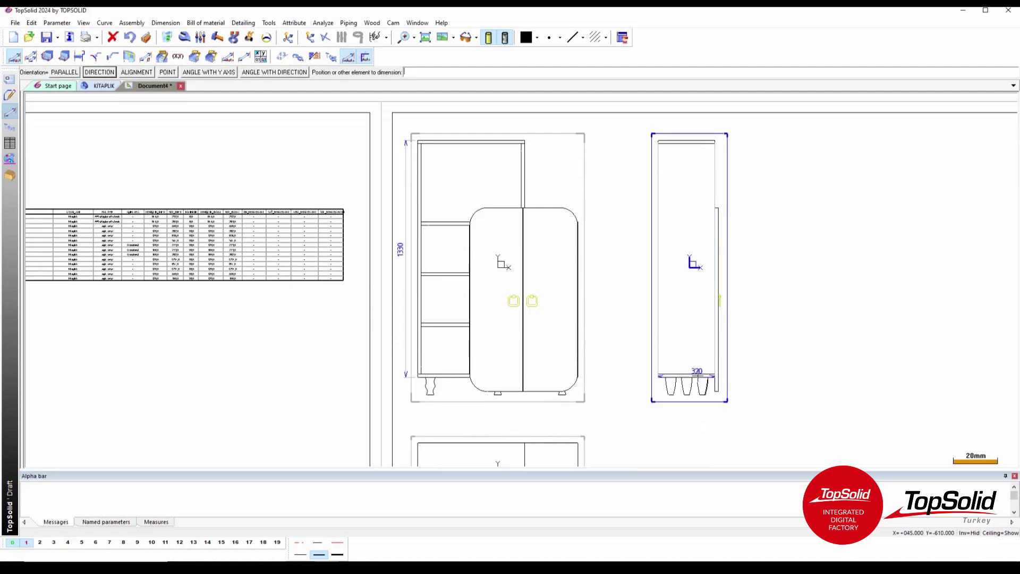
scroll(697, 373, "up", 1)
scroll(696, 377, "up", 1)
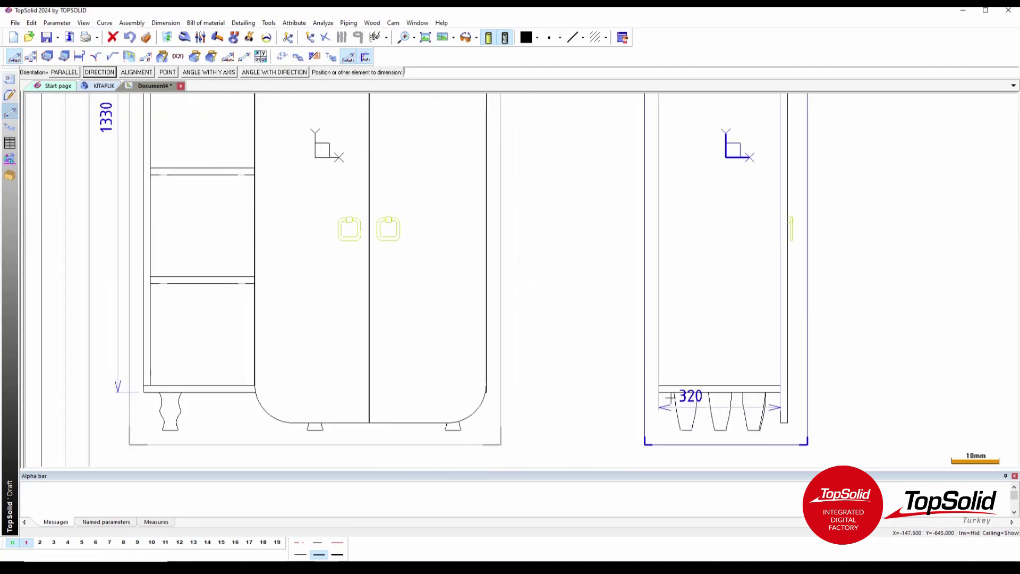
left_click(695, 378)
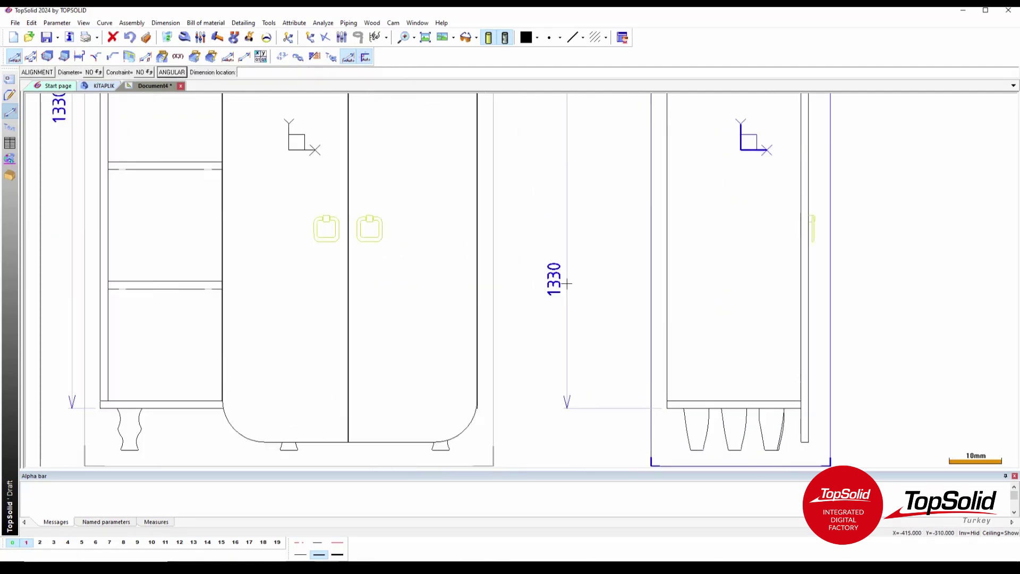
scroll(575, 284, "down", 2)
scroll(576, 286, "down", 1)
left_click(583, 234)
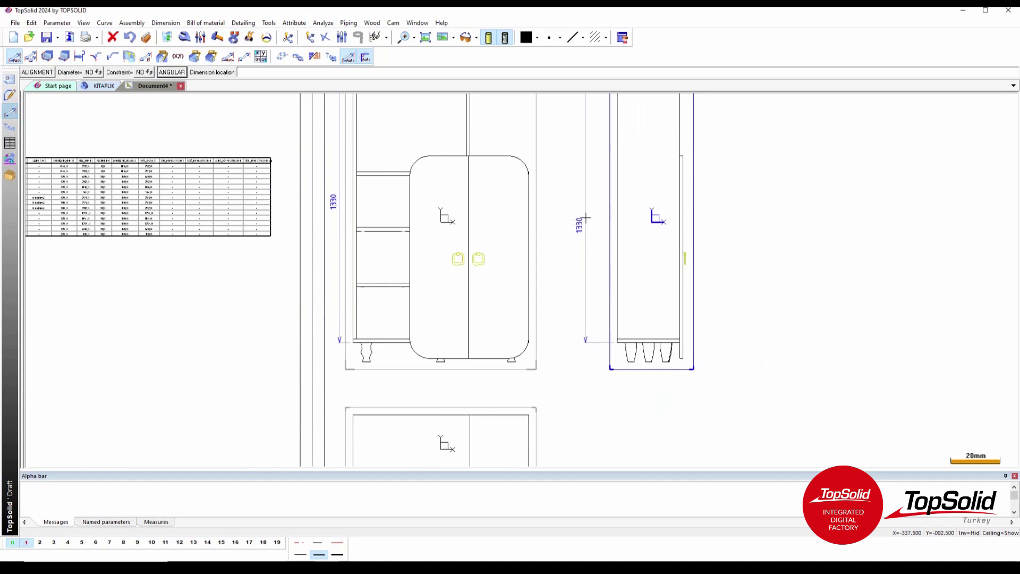
left_click(619, 328)
left_click(699, 322)
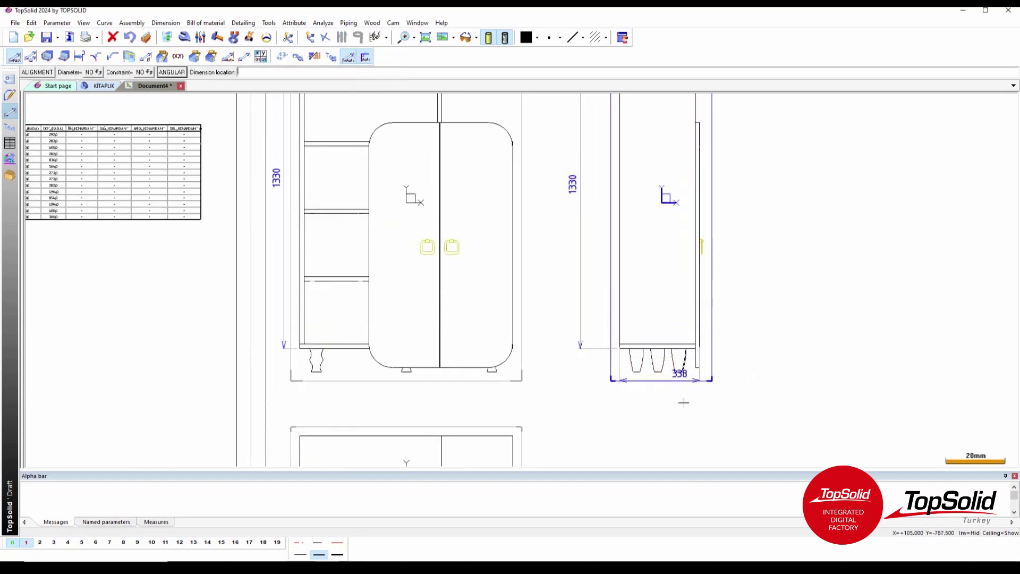
left_click(669, 434)
Step: Add the 338 depth dimension beside the top view
scroll(658, 425, "down", 2)
scroll(637, 409, "down", 1)
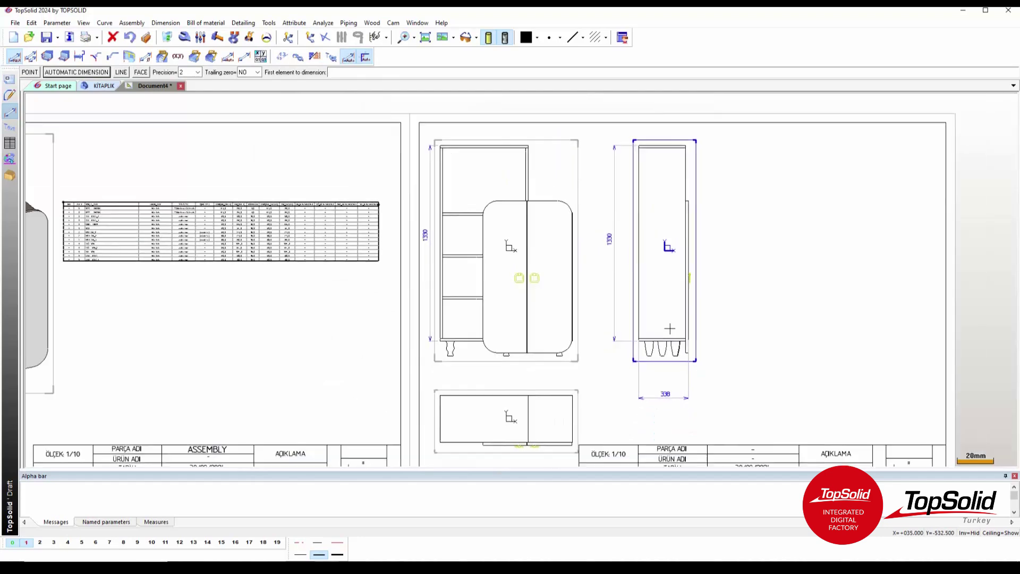
scroll(611, 393, "down", 1)
scroll(574, 372, "down", 1)
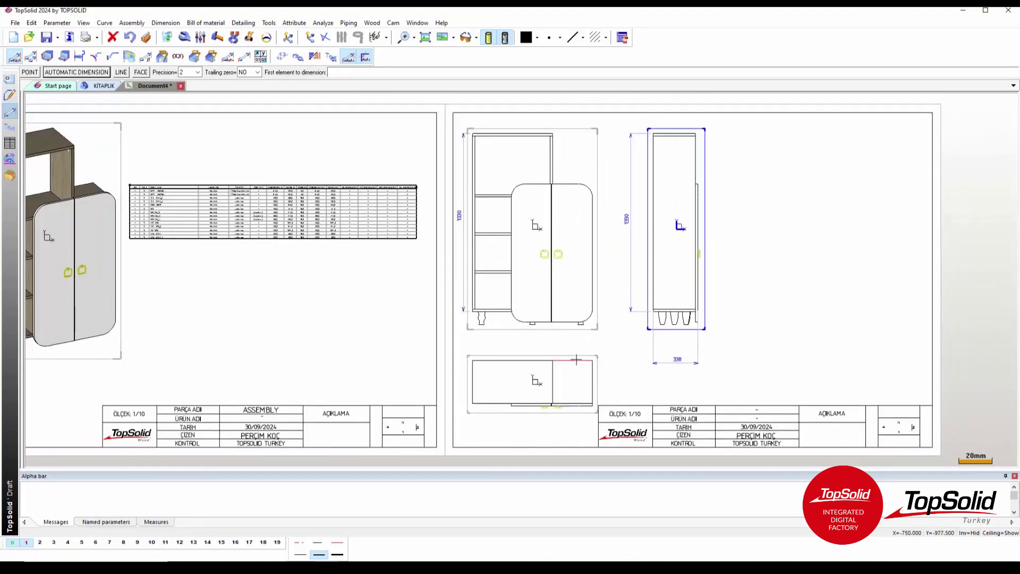
left_click(576, 360)
scroll(578, 406, "up", 1)
scroll(578, 406, "up", 1)
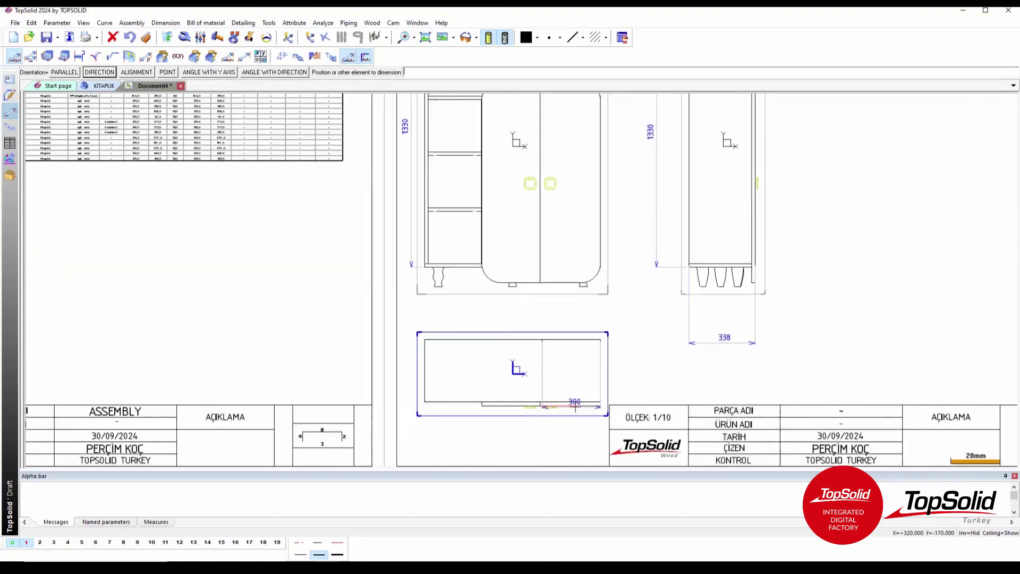
left_click(600, 372)
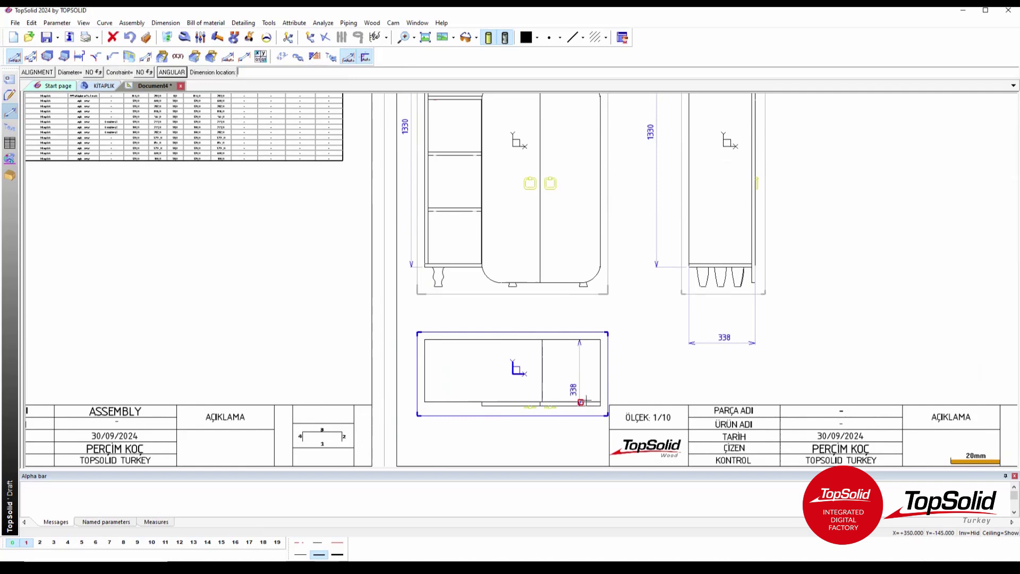
left_click(622, 371)
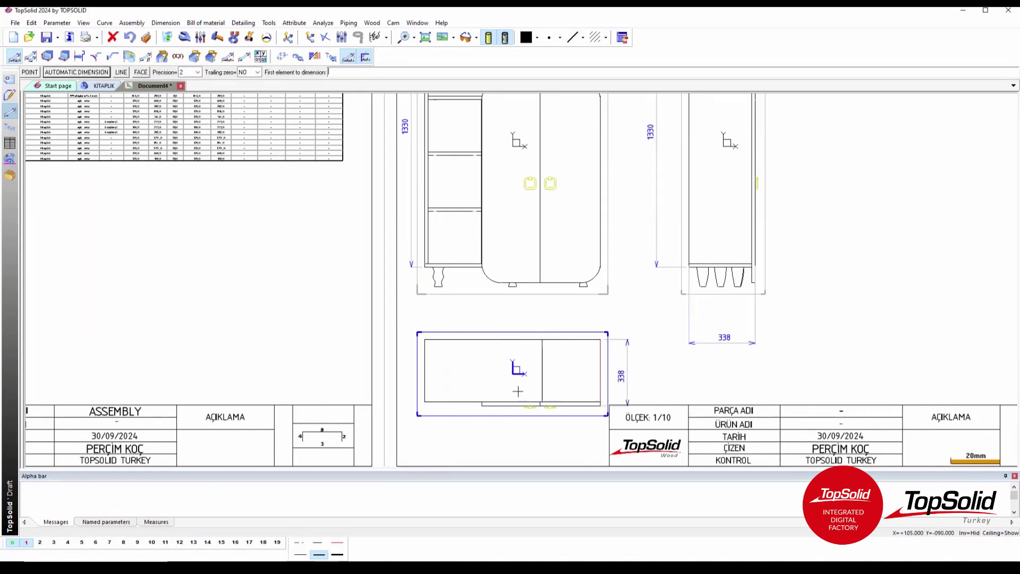
scroll(518, 391, "down", 1)
scroll(518, 391, "down", 1)
scroll(457, 372, "down", 1)
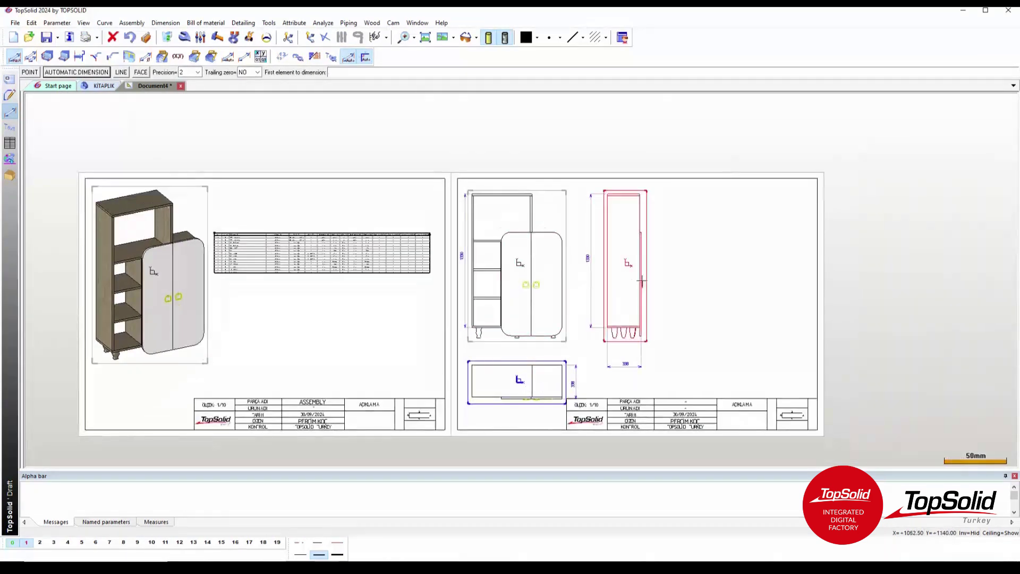
scroll(584, 255, "up", 1)
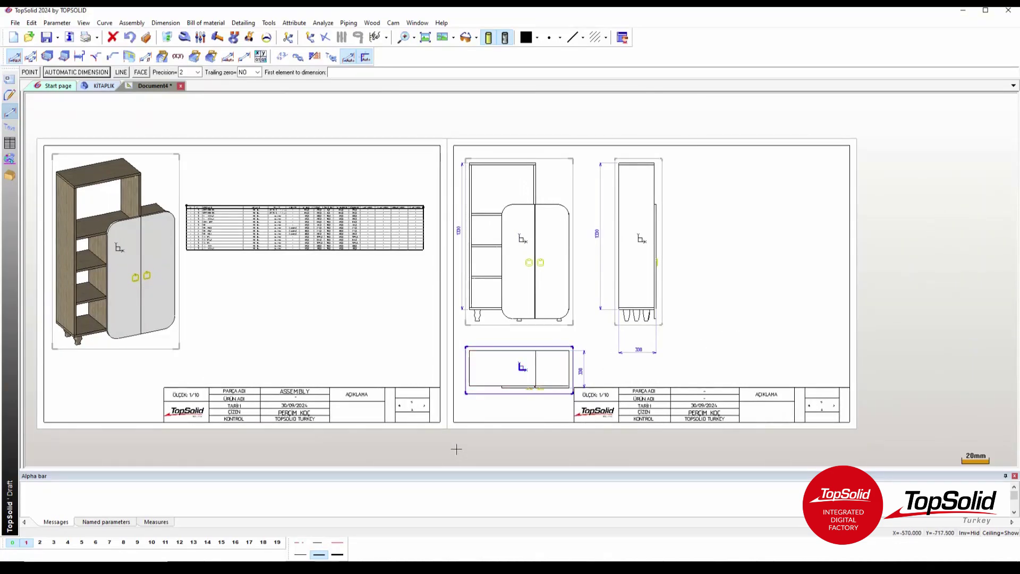
scroll(497, 394, "up", 1)
scroll(499, 394, "up", 1)
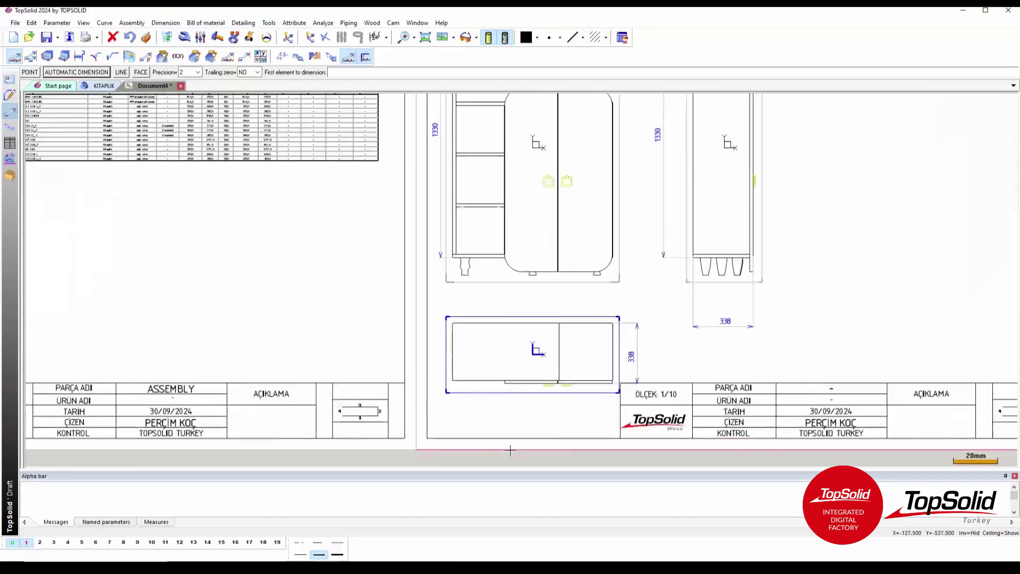
scroll(575, 391, "down", 2)
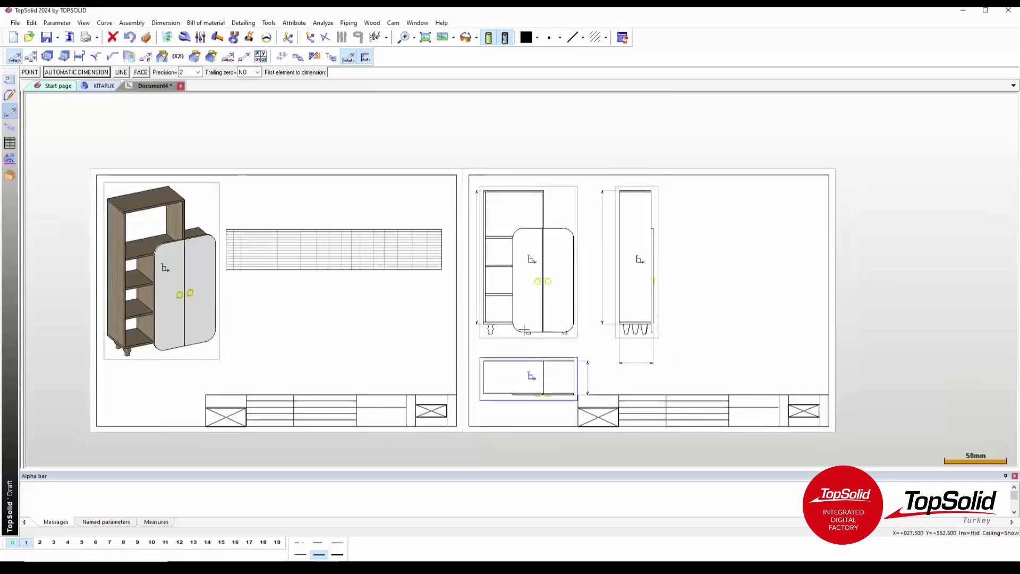
Step: Dimension the door's top-right and bottom-right rounded corners as R100
scroll(518, 335, "up", 2)
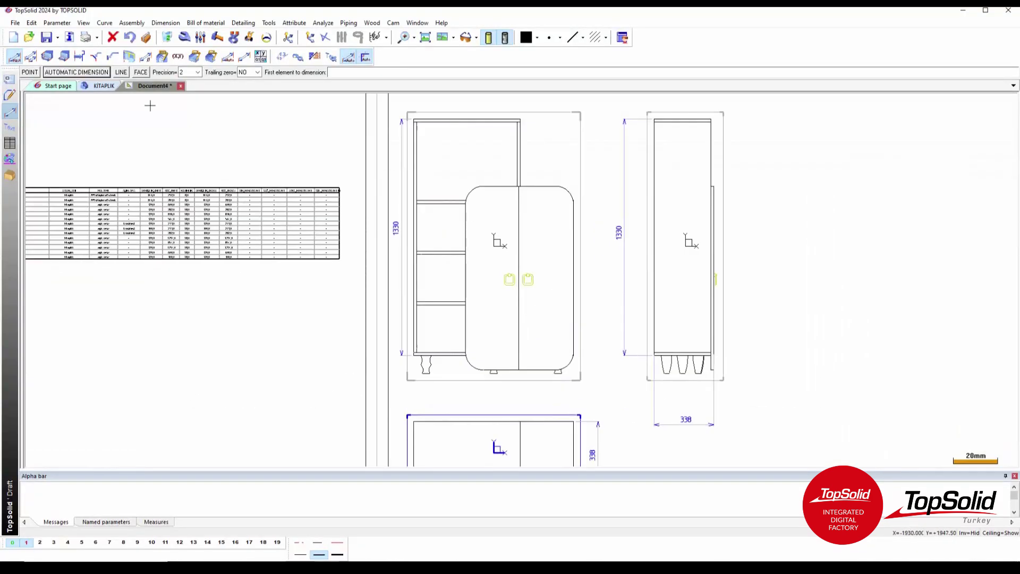
left_click(16, 59)
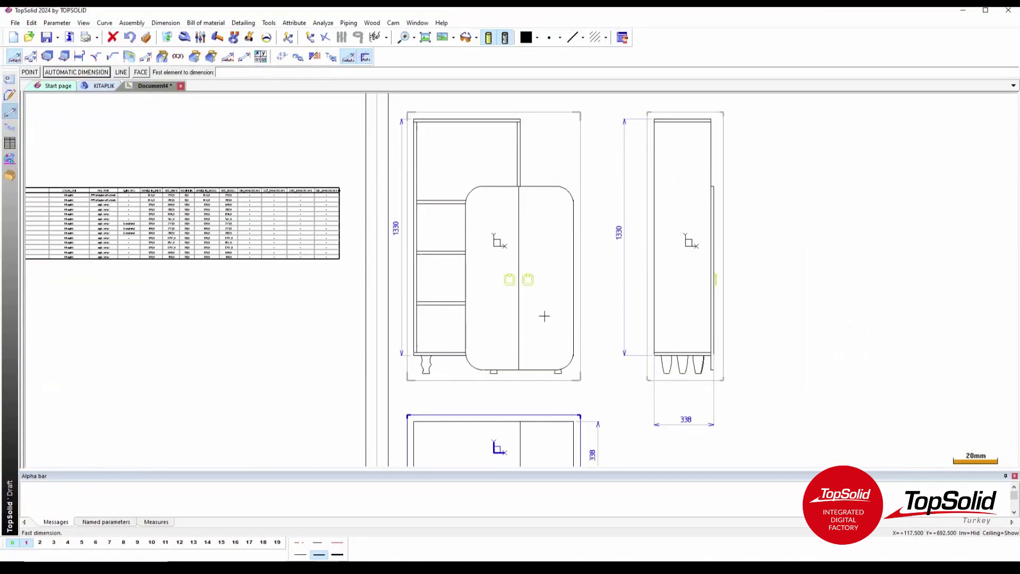
left_click(564, 190)
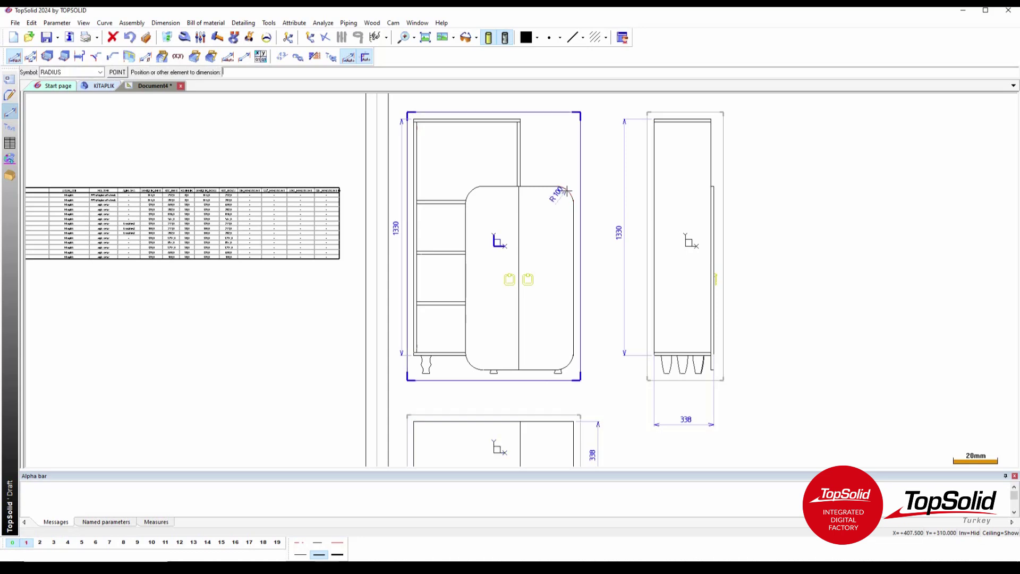
left_click(574, 181)
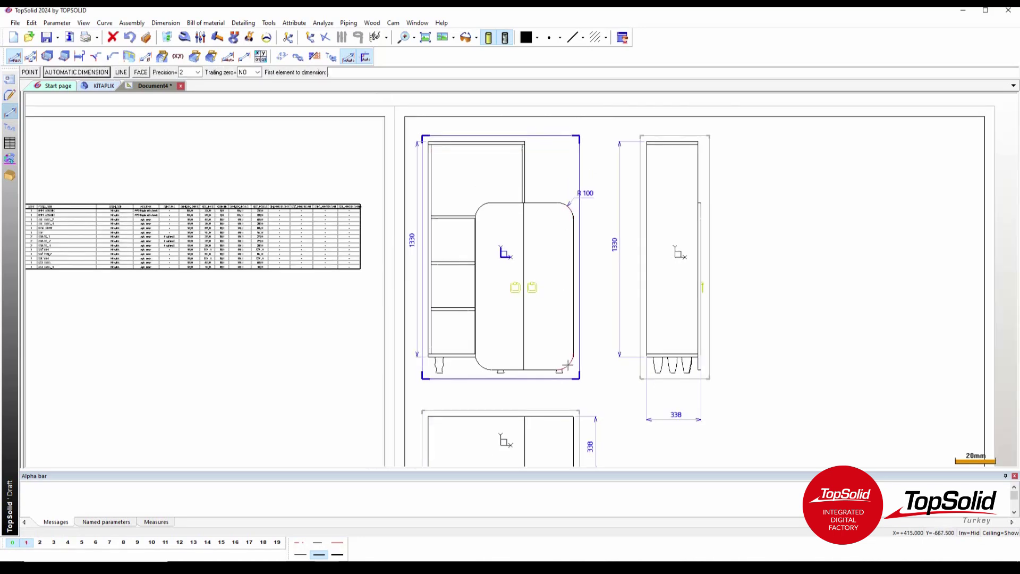
left_click(573, 365)
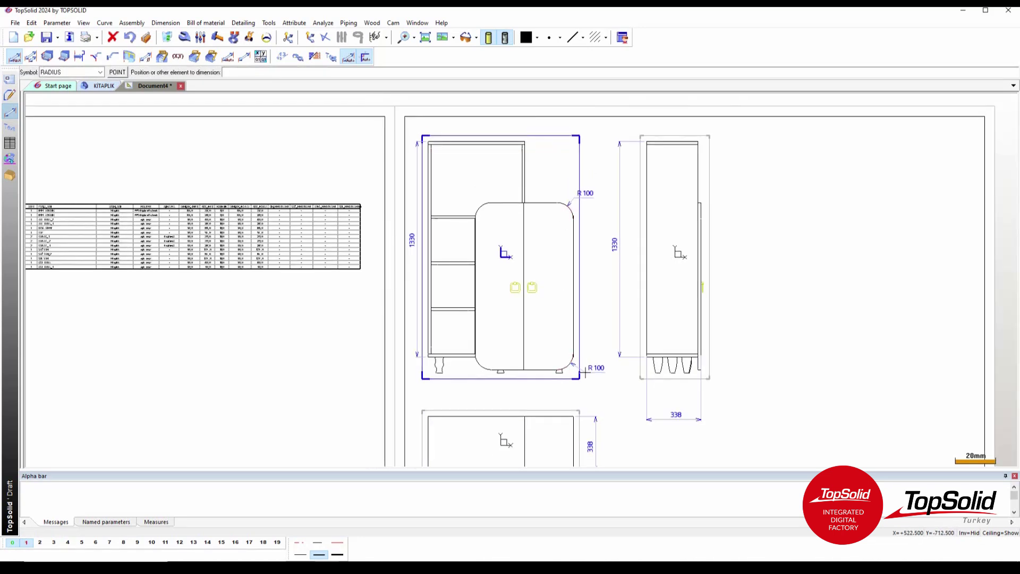
Step: Add the 832 and 1032 vertical dimensions along the door's right side
left_click(572, 282)
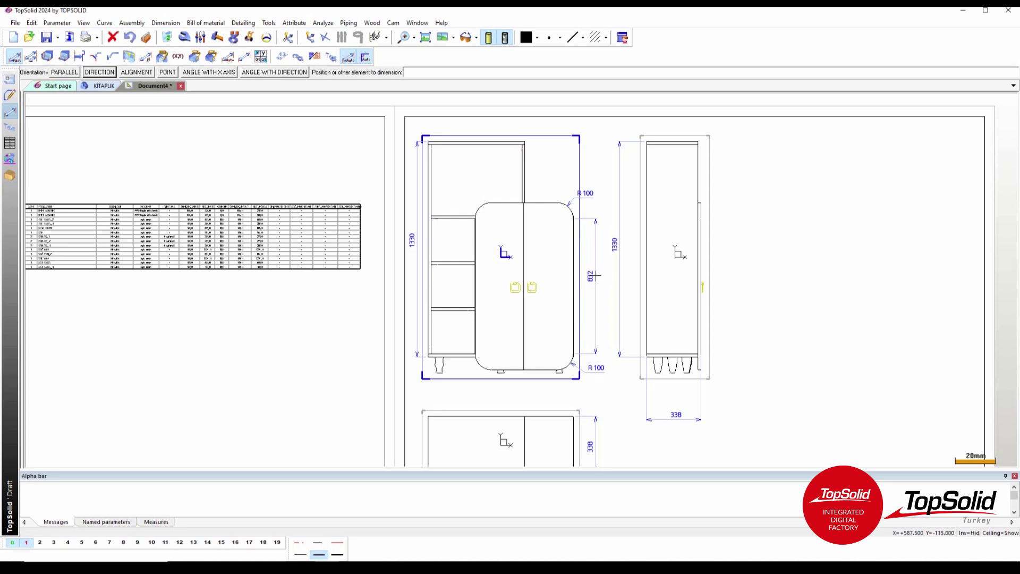
left_click(595, 275)
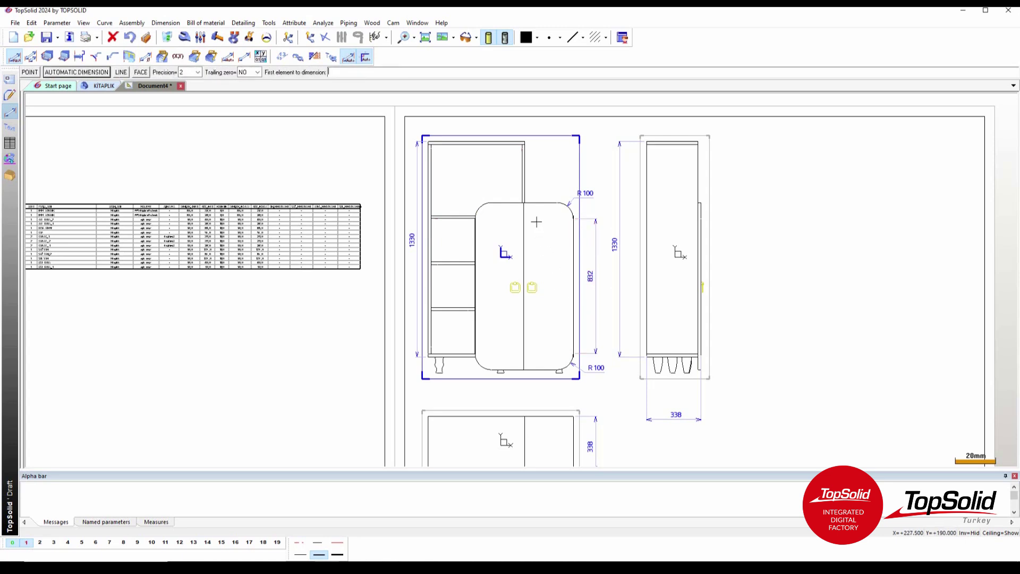
left_click(536, 204)
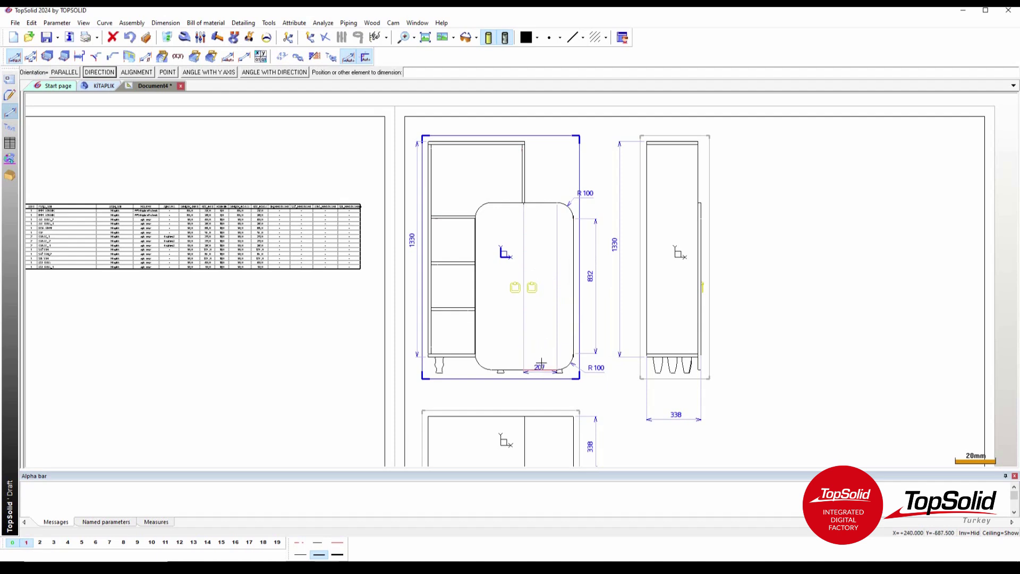
left_click(544, 367)
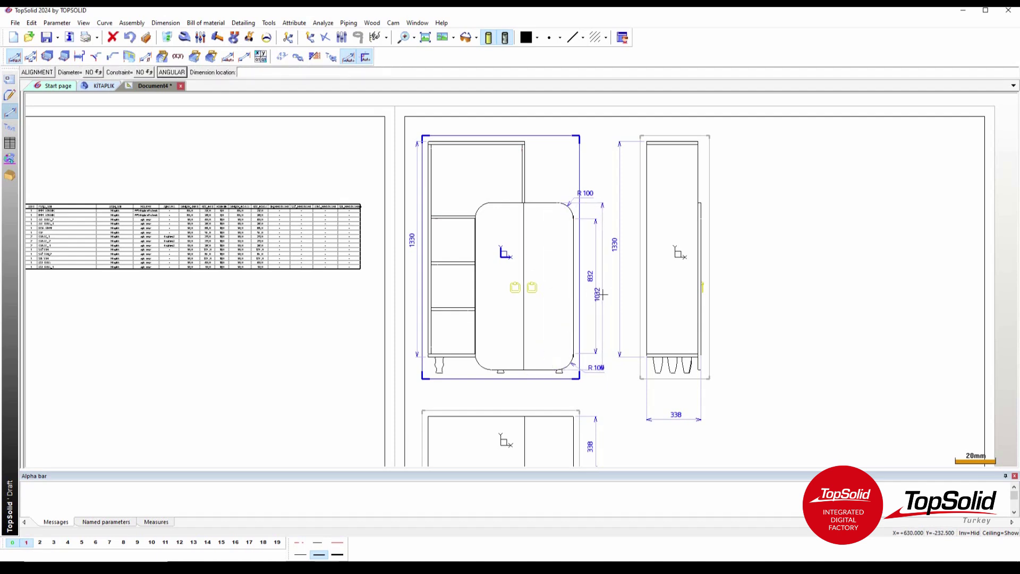
left_click(609, 278)
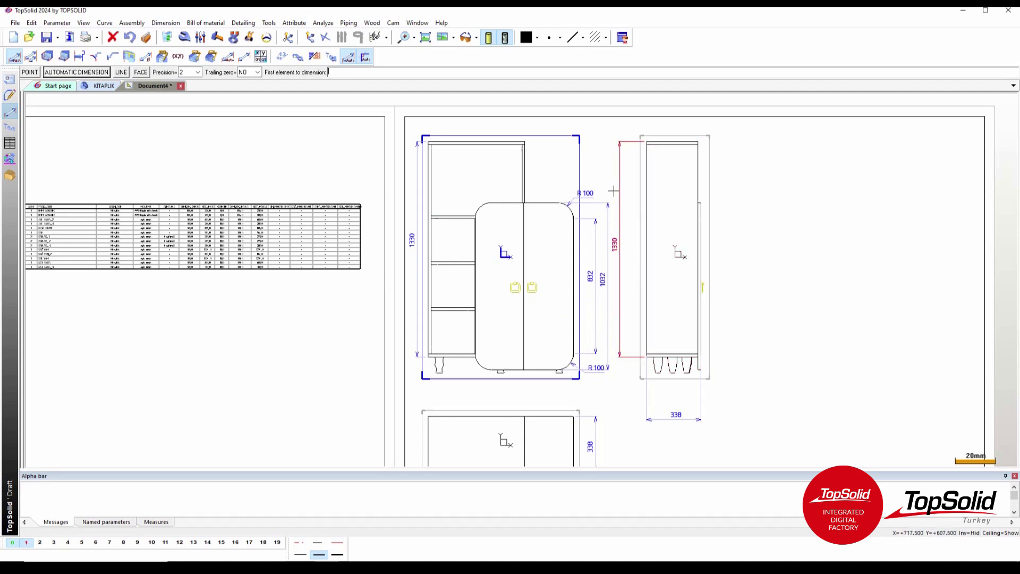
Step: Move the side view right, nudge the top view up, and shift the front view group
left_click(249, 37)
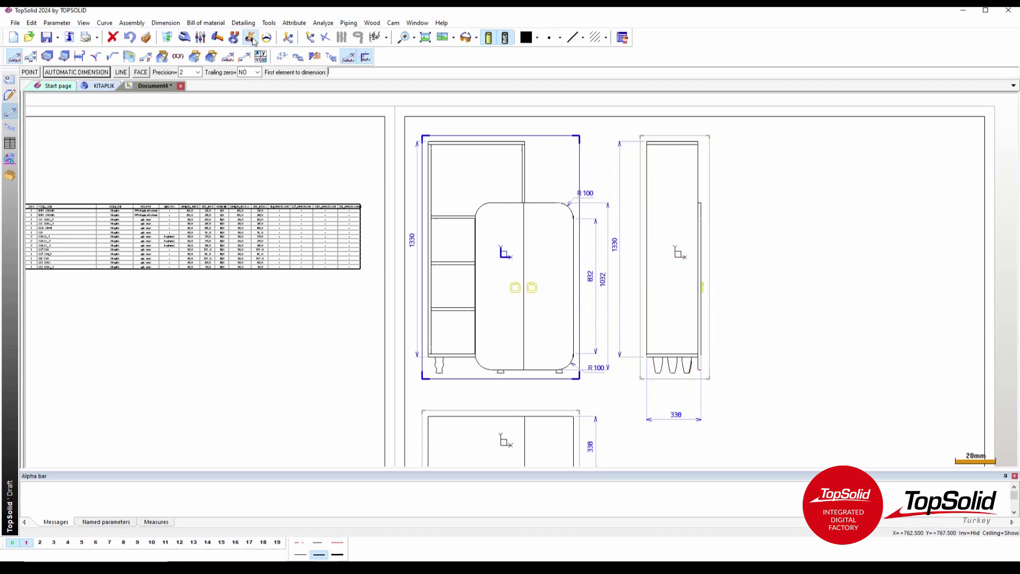
left_click(679, 253)
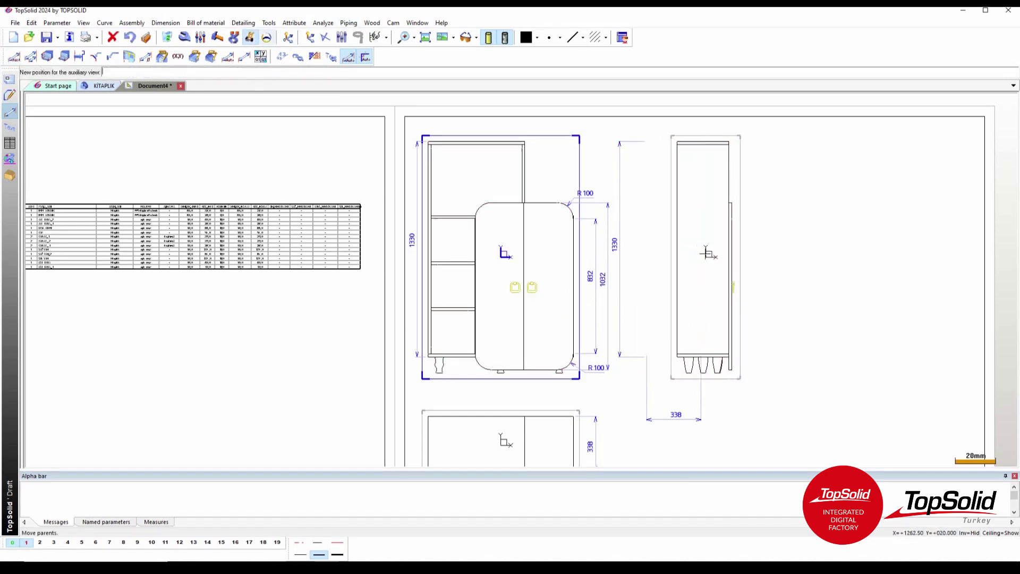
left_click(709, 254)
scroll(787, 301, "down", 2)
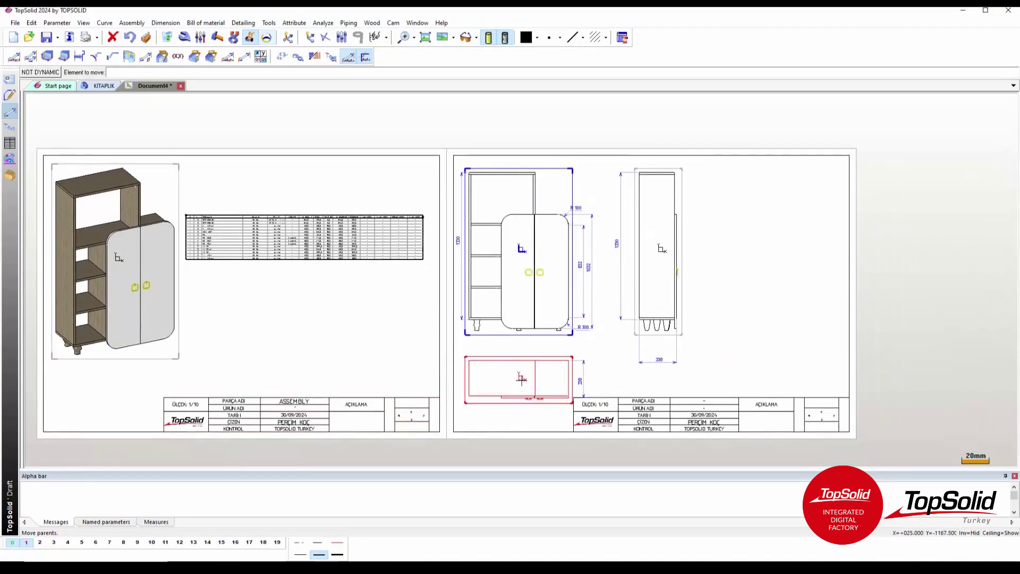
left_click(520, 378)
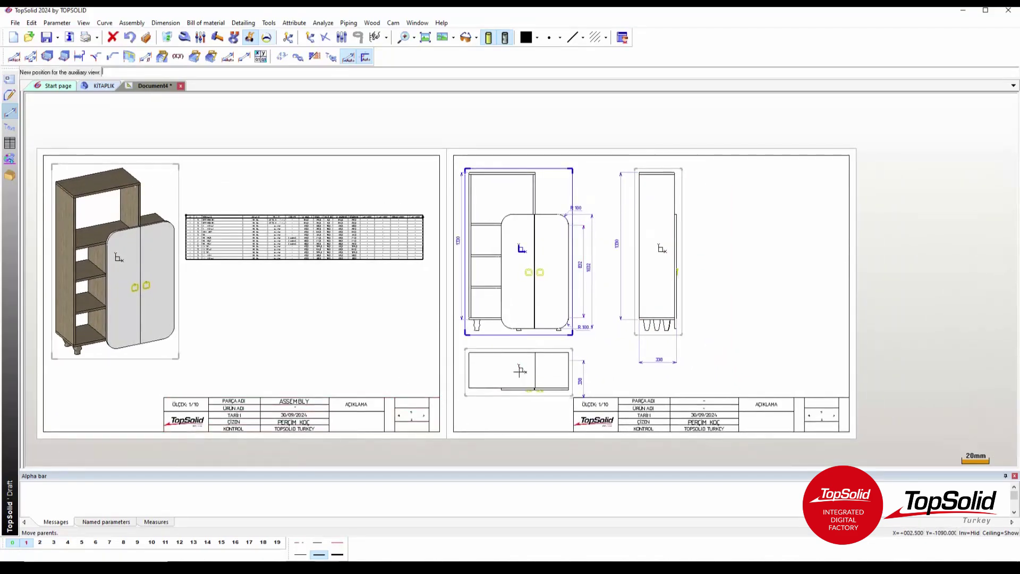
left_click(521, 248)
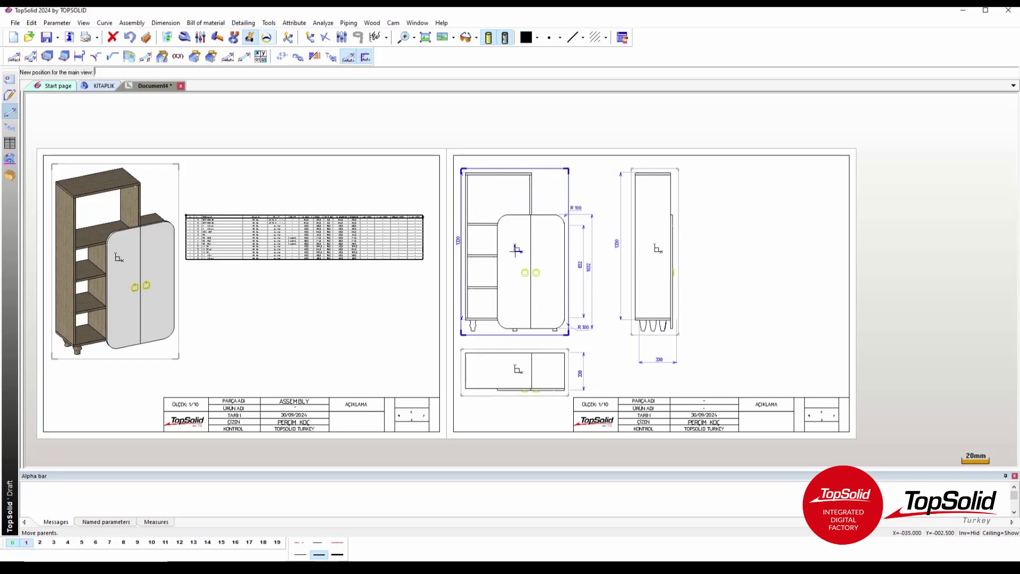
left_click(517, 251)
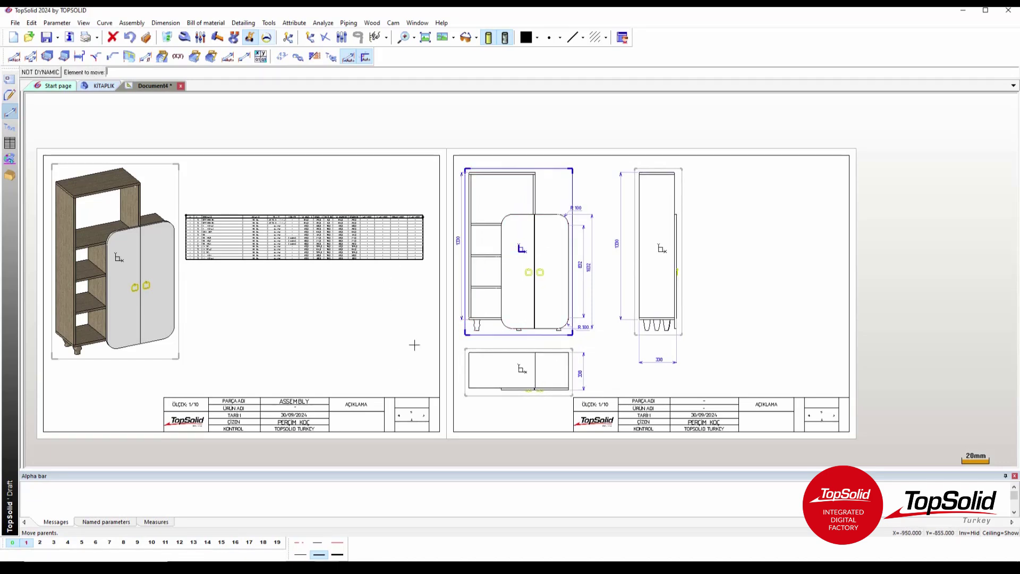
Step: Save the draft as KITAPLIK.dft, choosing the desktop as location
left_click(147, 37)
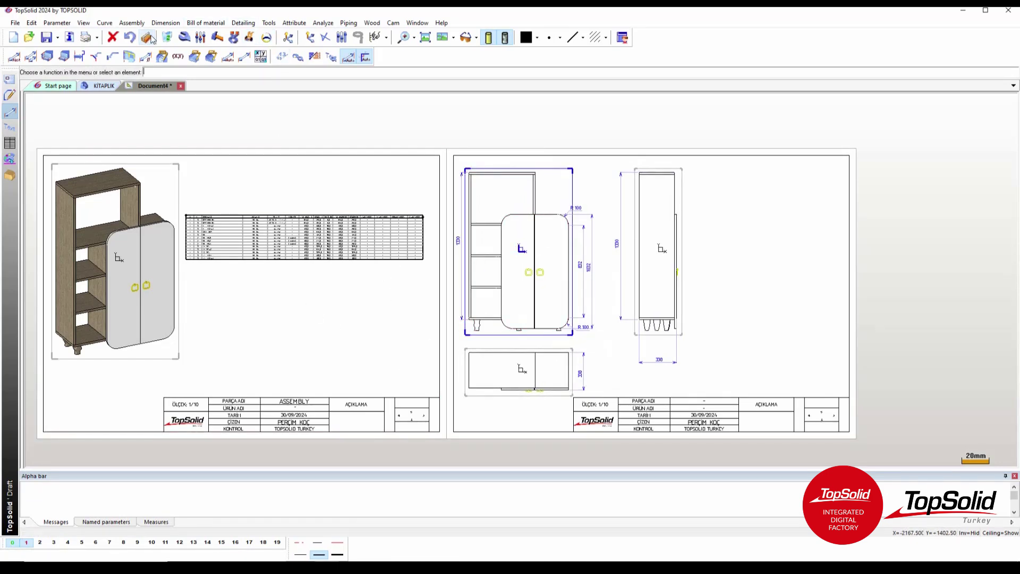
scroll(611, 287, "down", 1)
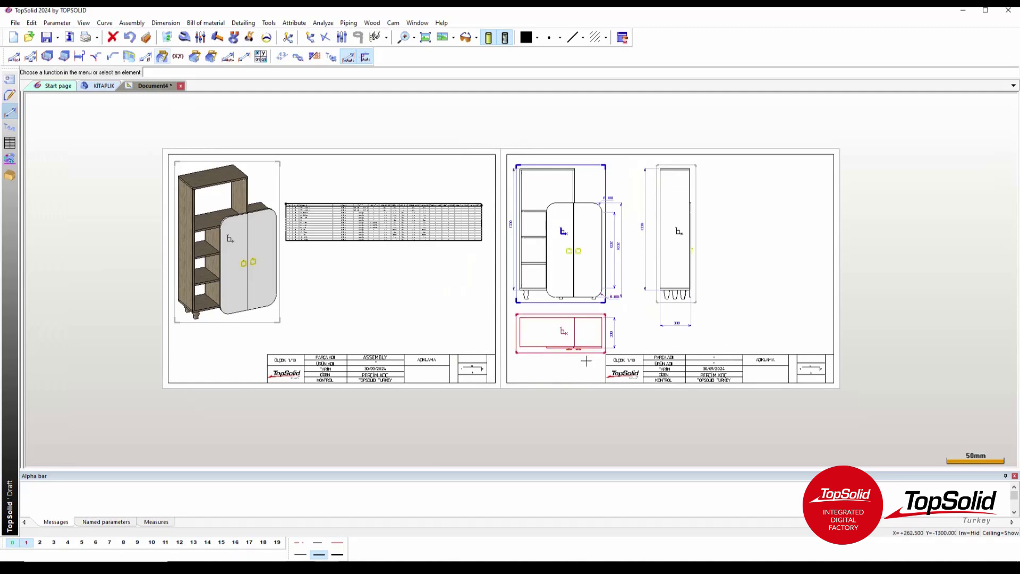
scroll(310, 287, "up", 1)
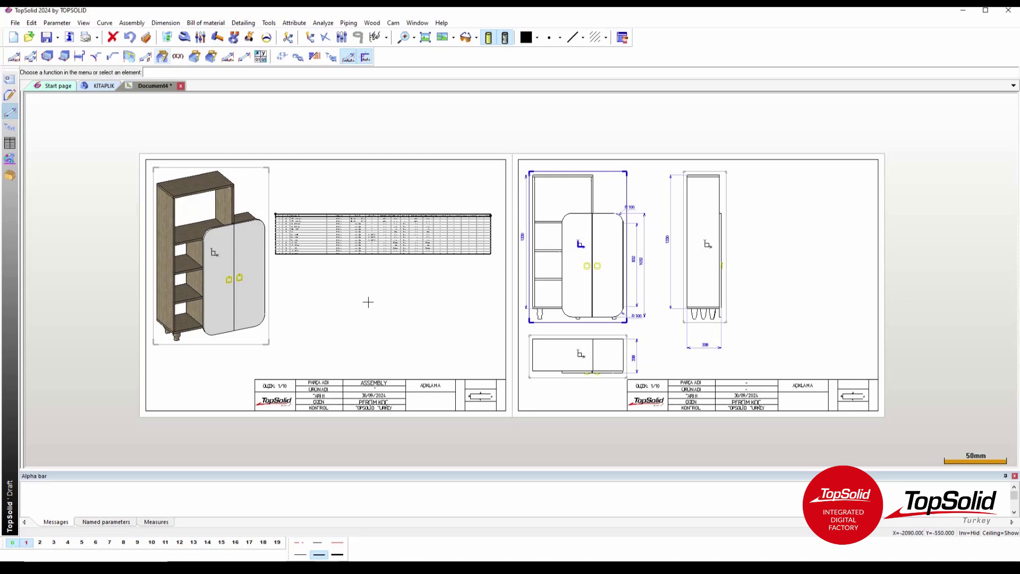
left_click(47, 37)
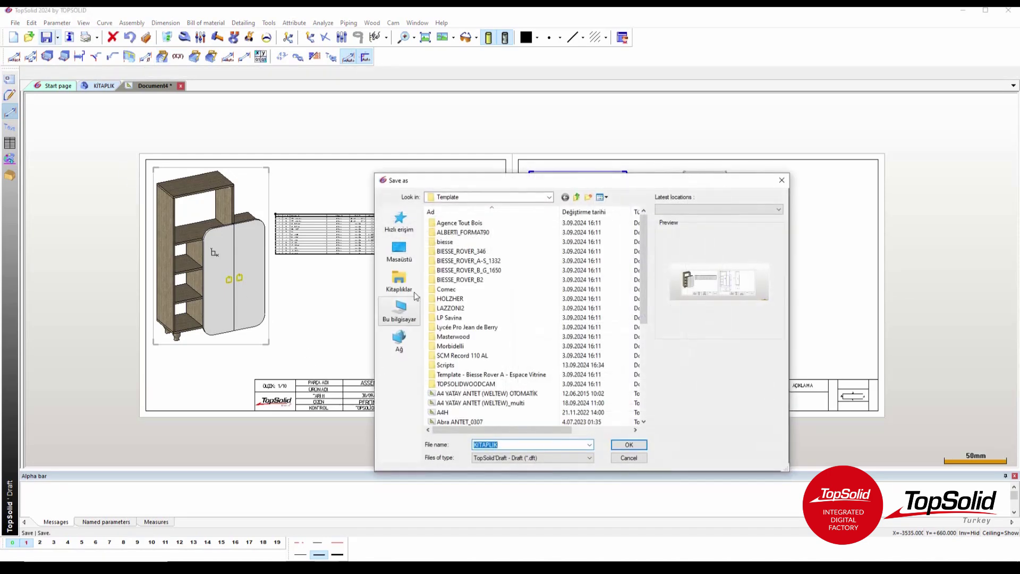
left_click(399, 250)
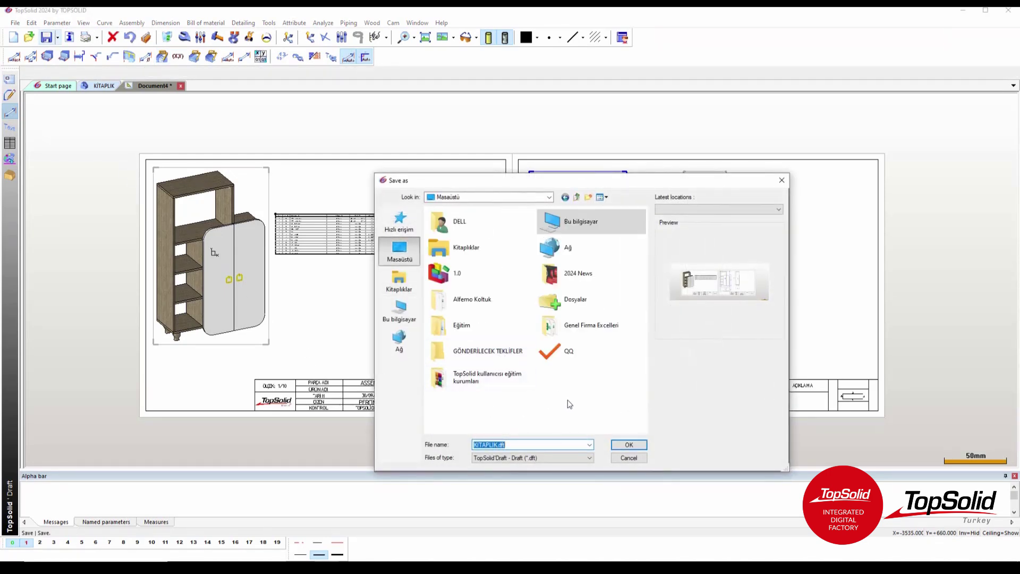
Step: Confirm saving KITAPLIK.dft and go to the 3D KITAPLIK bookcase assembly
left_click(636, 445)
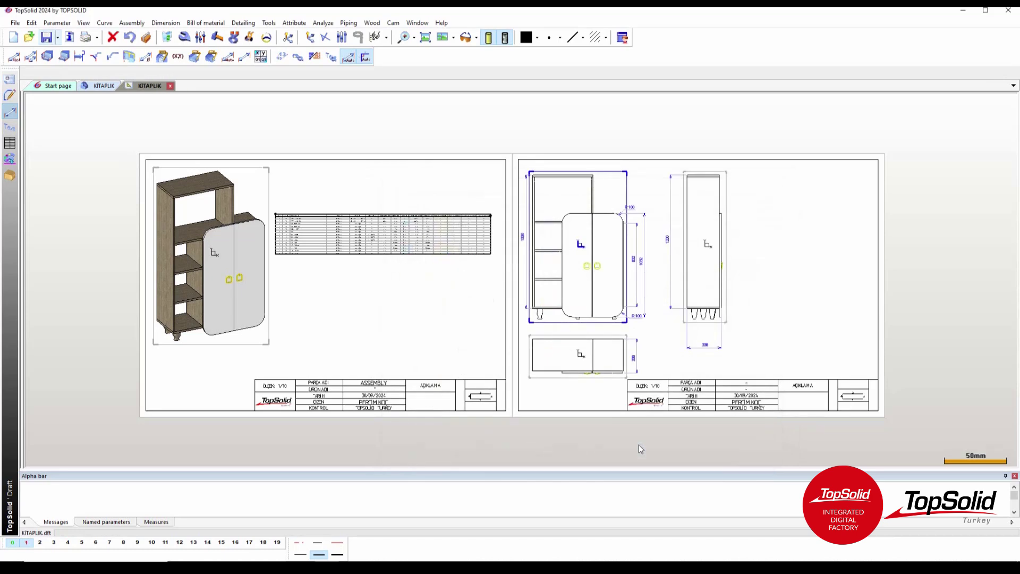
left_click(102, 86)
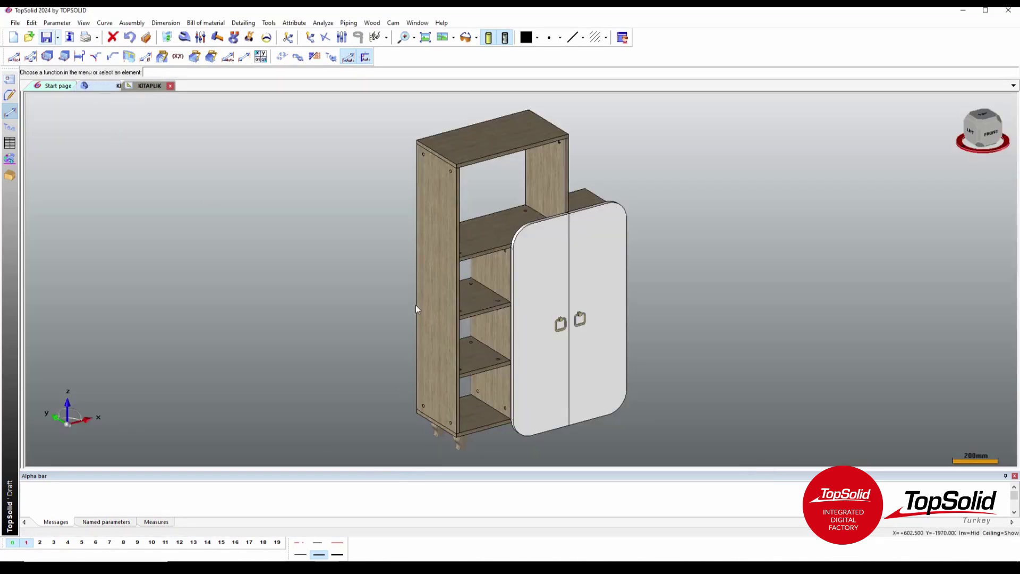
scroll(516, 329, "up", 4)
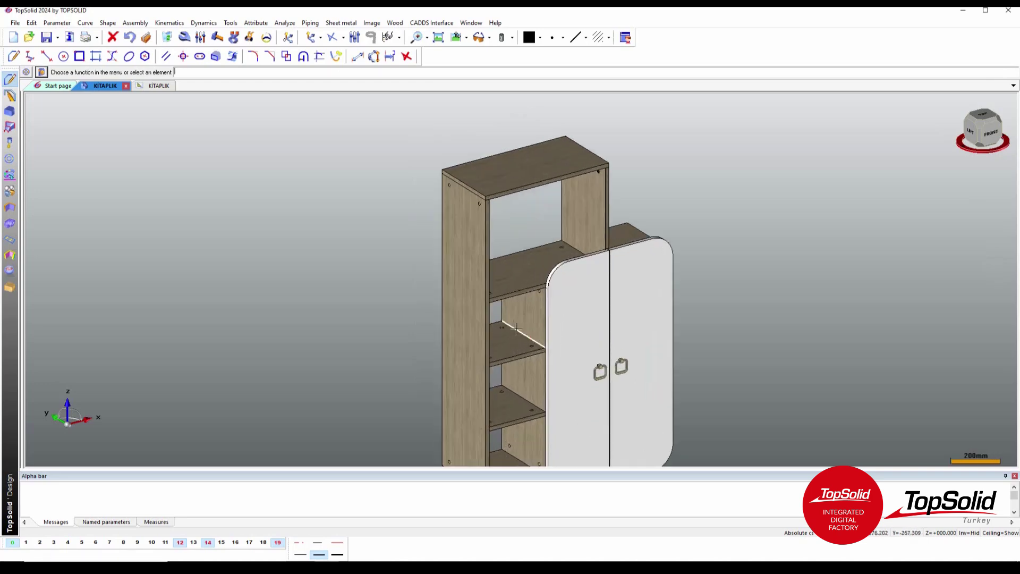
scroll(515, 328, "down", 2)
scroll(509, 329, "down", 2)
scroll(460, 291, "down", 1)
scroll(422, 429, "down", 1)
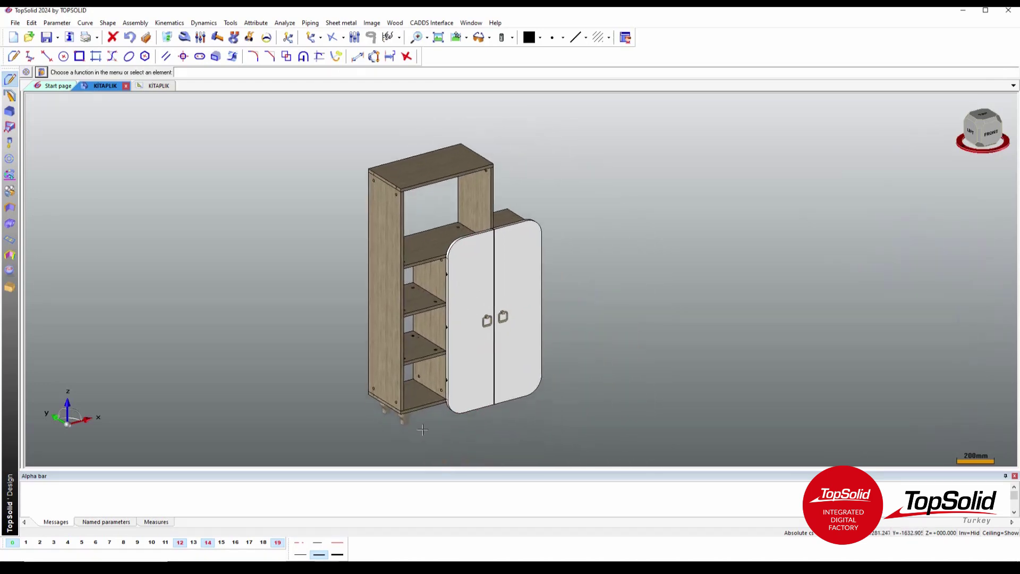
scroll(422, 430, "up", 1)
scroll(425, 430, "up", 2)
scroll(427, 431, "up", 1)
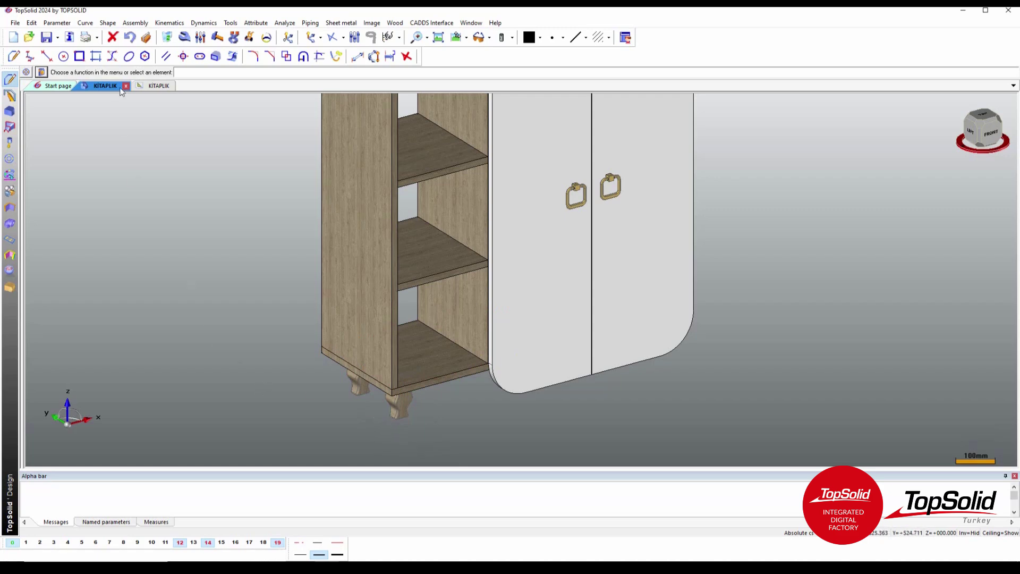
Step: Delete the front leg under the bookcase and return to the KITAPLIK draft
left_click(167, 37)
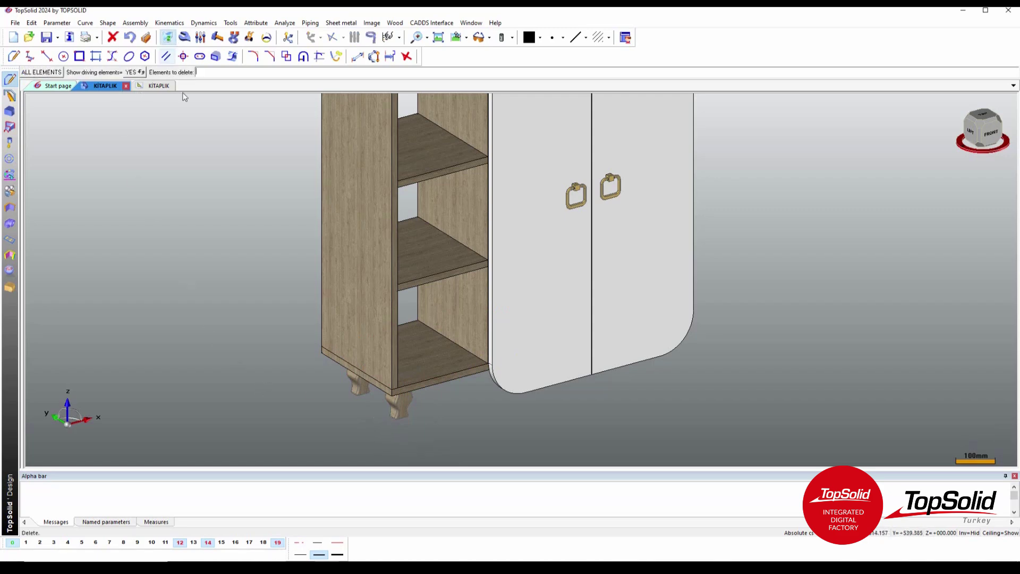
left_click(398, 405)
scroll(398, 436, "down", 2)
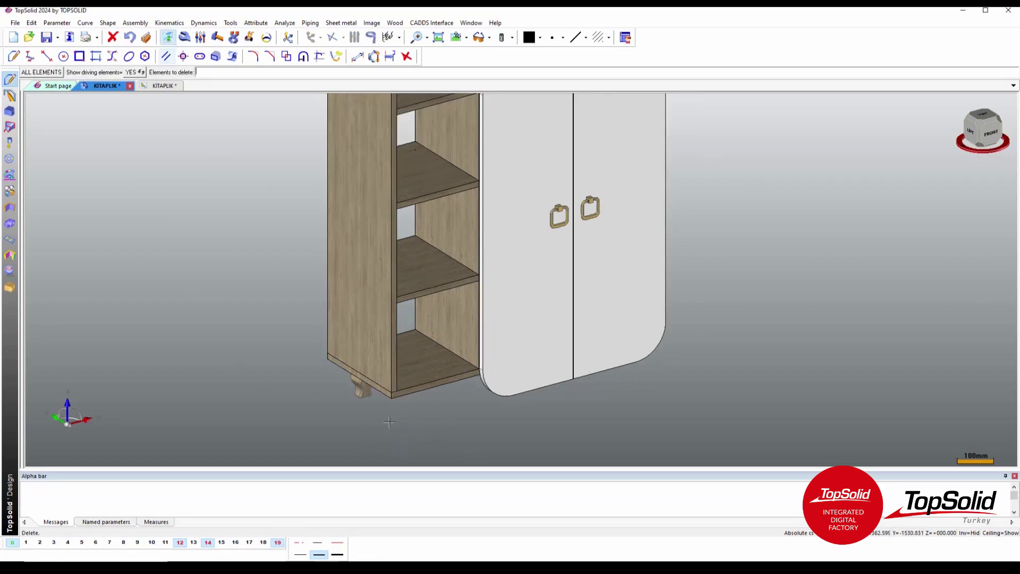
scroll(399, 430, "down", 2)
scroll(393, 415, "down", 2)
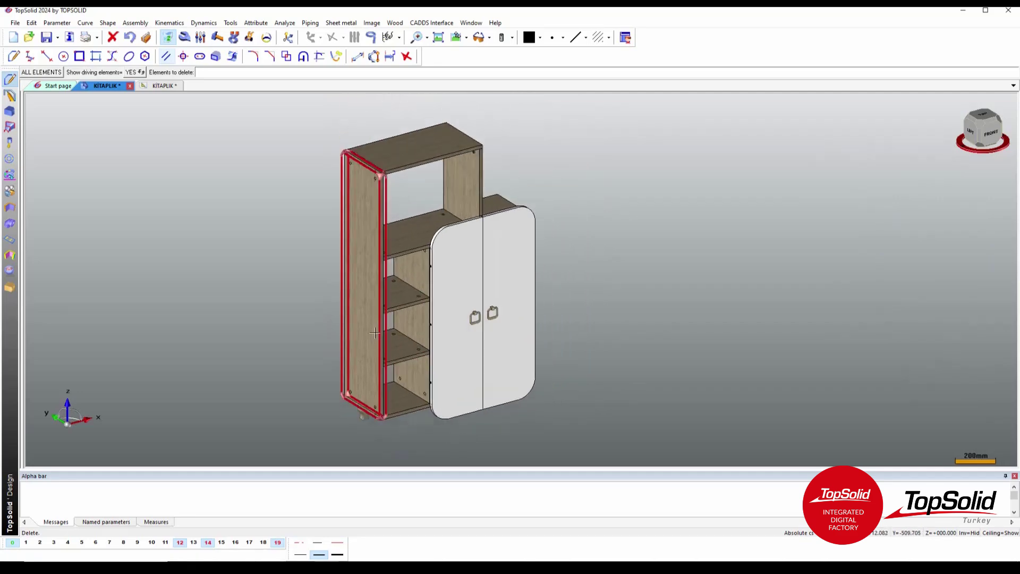
left_click(168, 86)
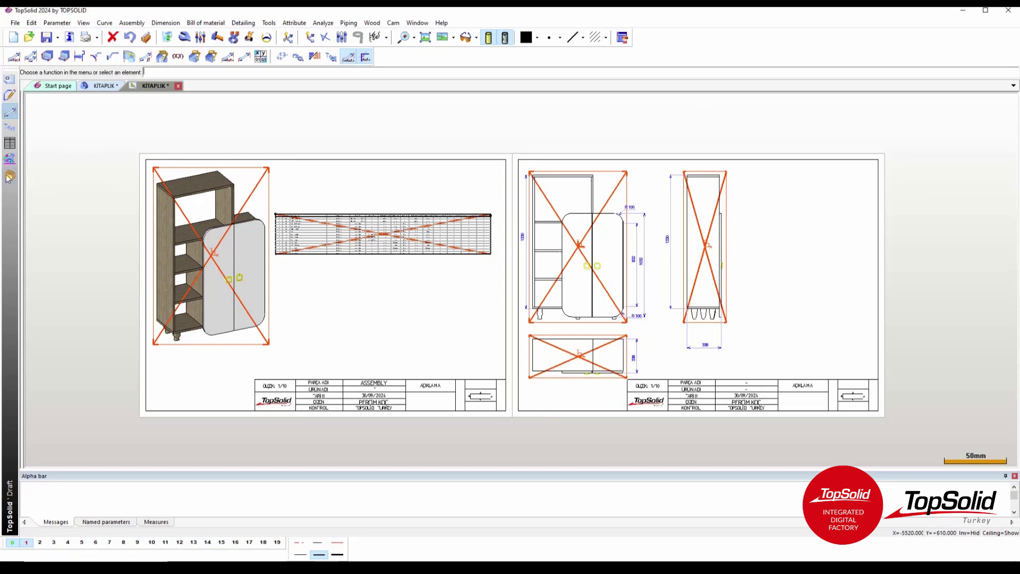
Step: Regenerate the KITAPLIK drawing with Update views set to ALL VIEWS
left_click(9, 79)
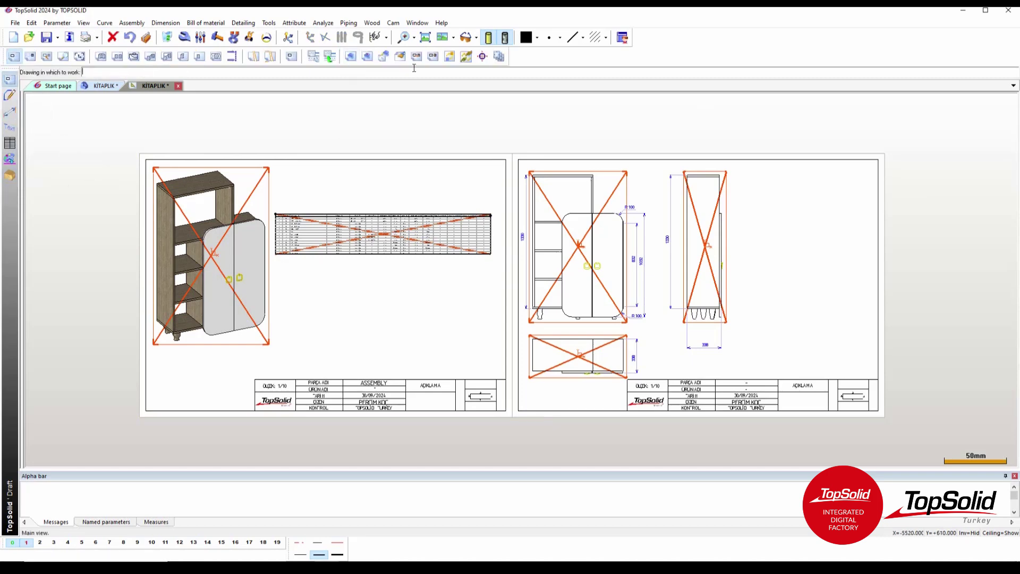
left_click(400, 56)
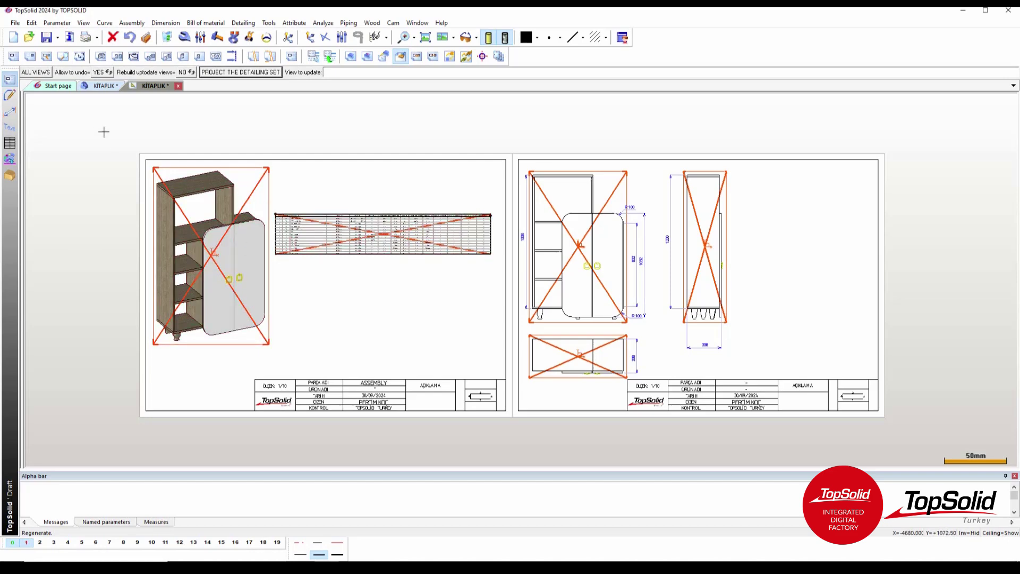
left_click(47, 76)
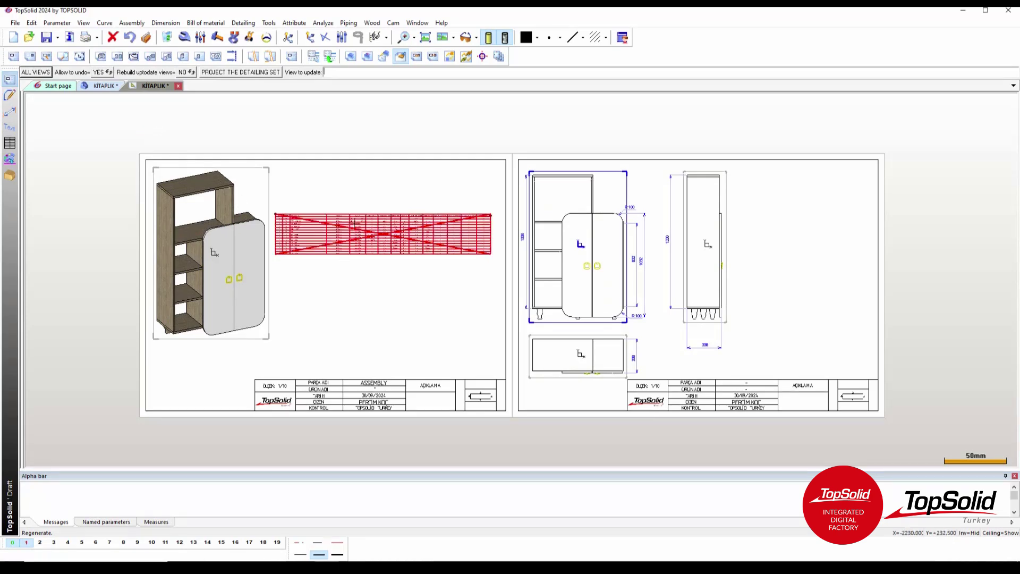
scroll(180, 346, "up", 1)
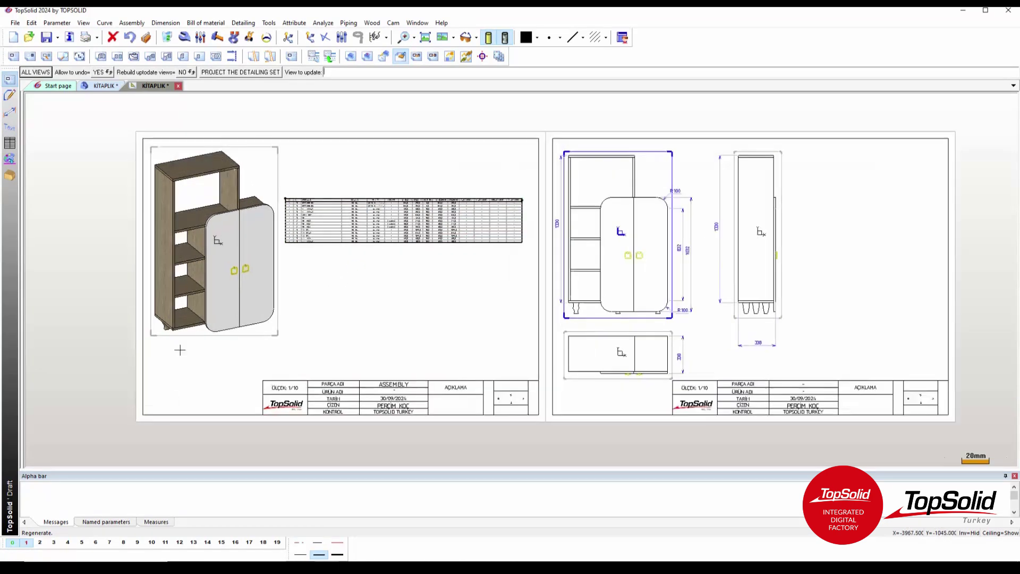
scroll(180, 345, "up", 2)
scroll(179, 318, "up", 2)
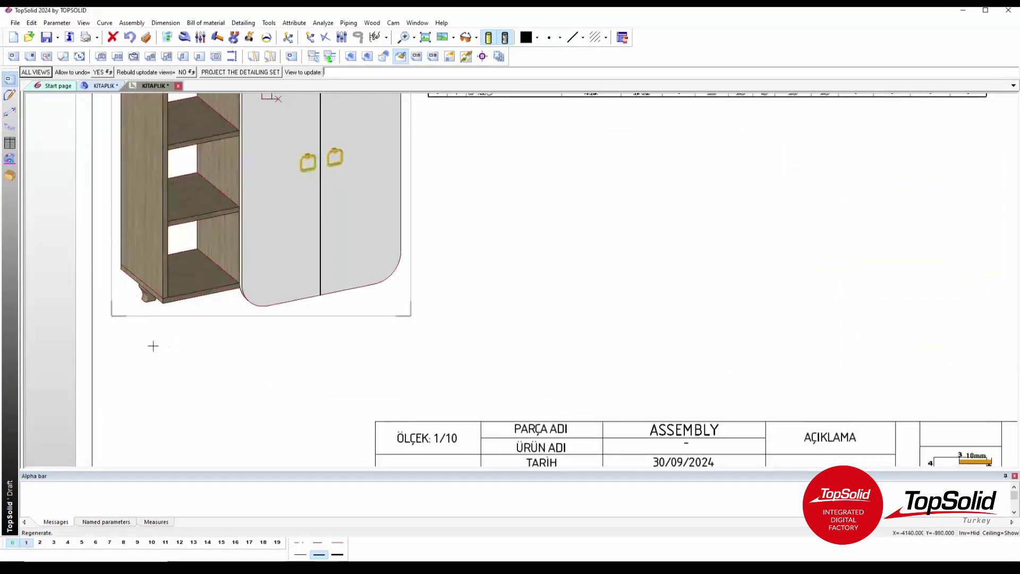
scroll(152, 343, "down", 1)
scroll(205, 344, "down", 1)
scroll(387, 120, "down", 1)
scroll(372, 209, "up", 2)
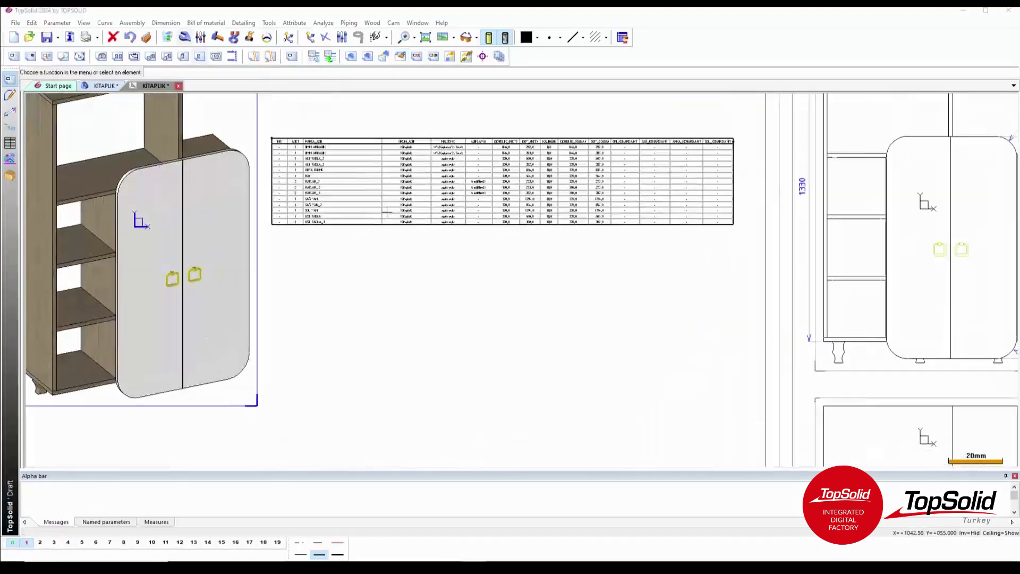
scroll(430, 213, "up", 1)
middle_click_drag(532, 213, 507, 282)
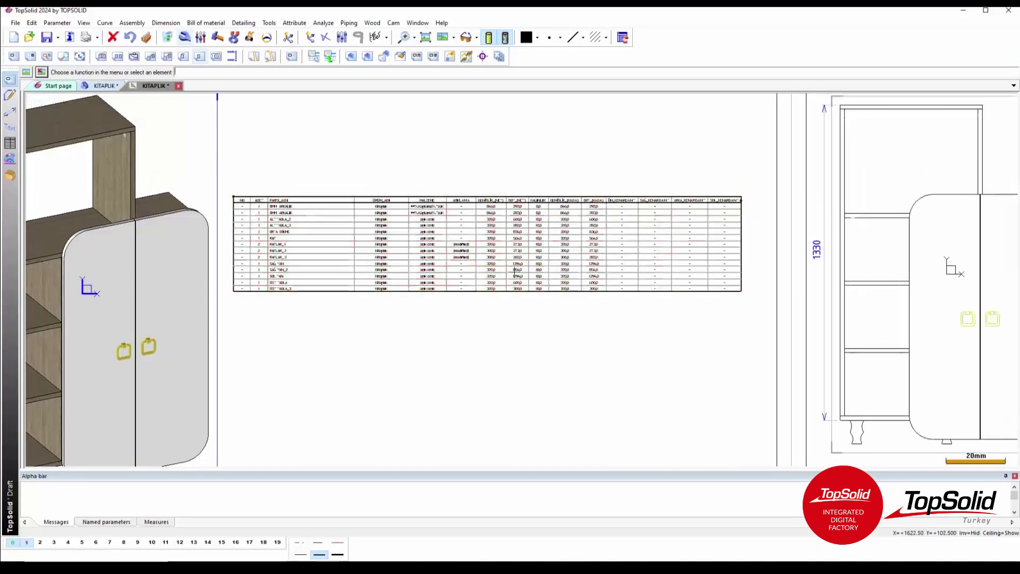
scroll(344, 270, "up", 1)
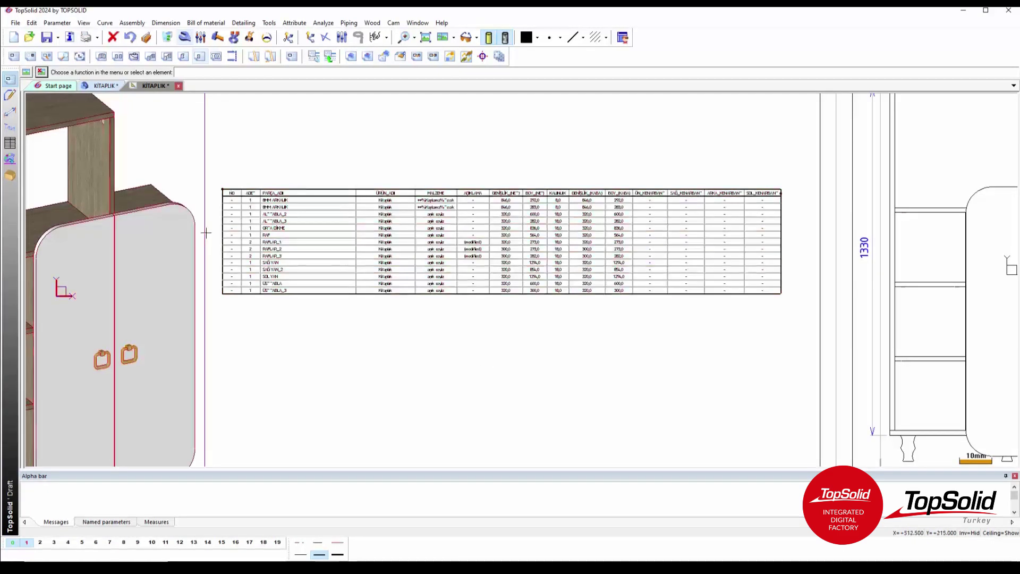
scroll(235, 231, "up", 2)
scroll(235, 231, "up", 1)
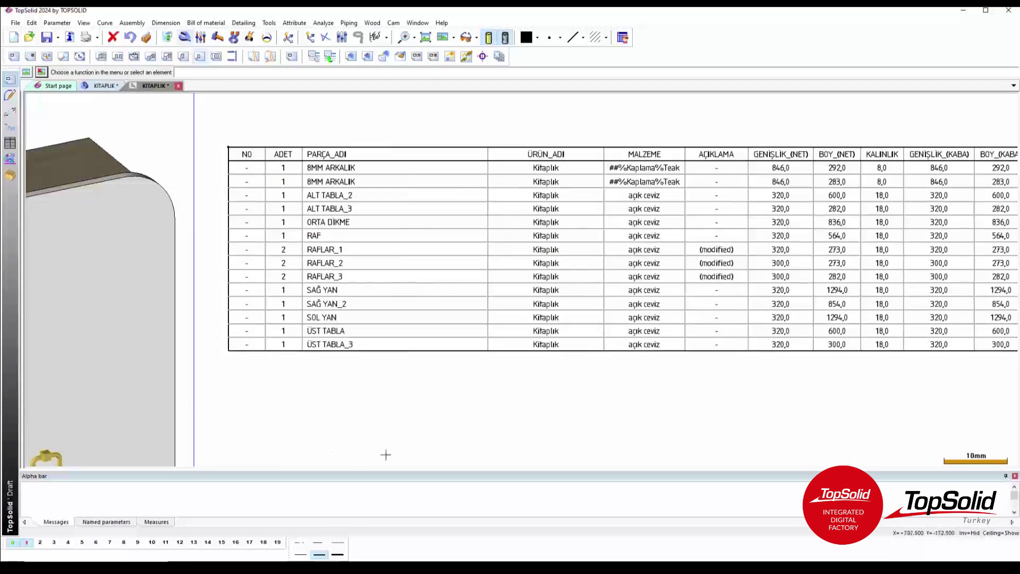
scroll(353, 292, "down", 1)
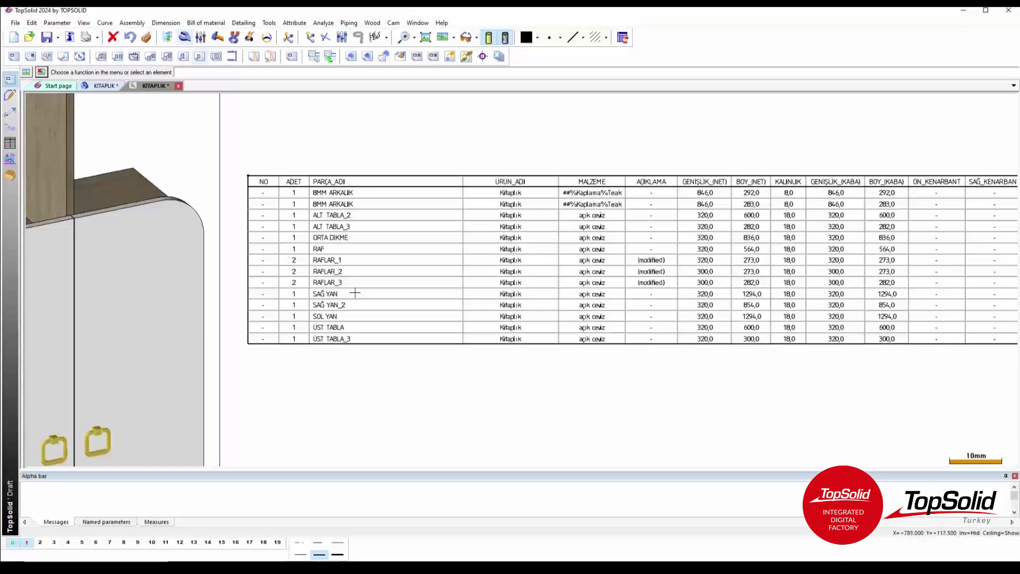
scroll(398, 280, "down", 3)
middle_click_drag(484, 361, 467, 308)
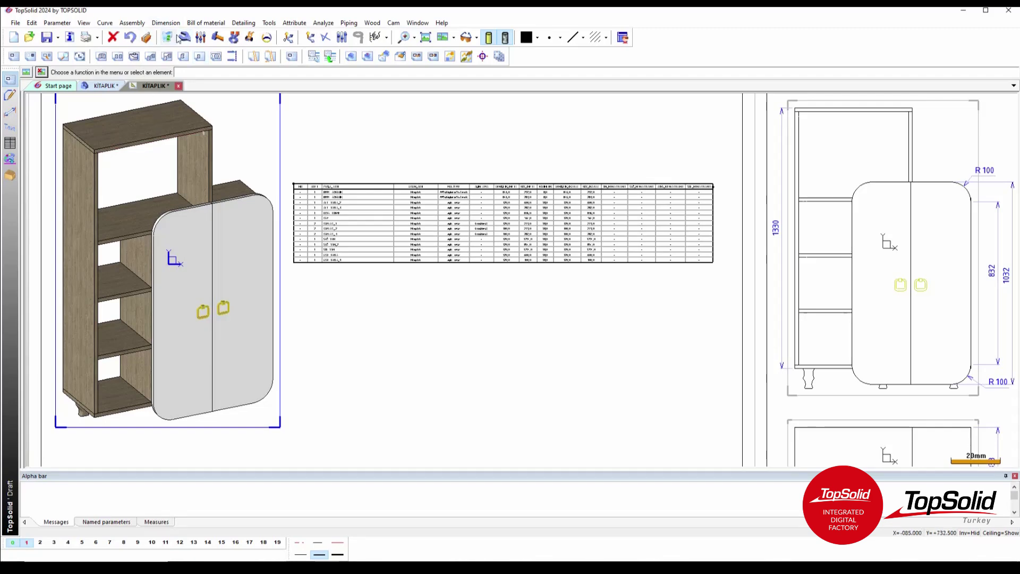
Step: Add a MALZEME LISTESI bill of material from the perspective view, placed below the parts list
left_click(208, 23)
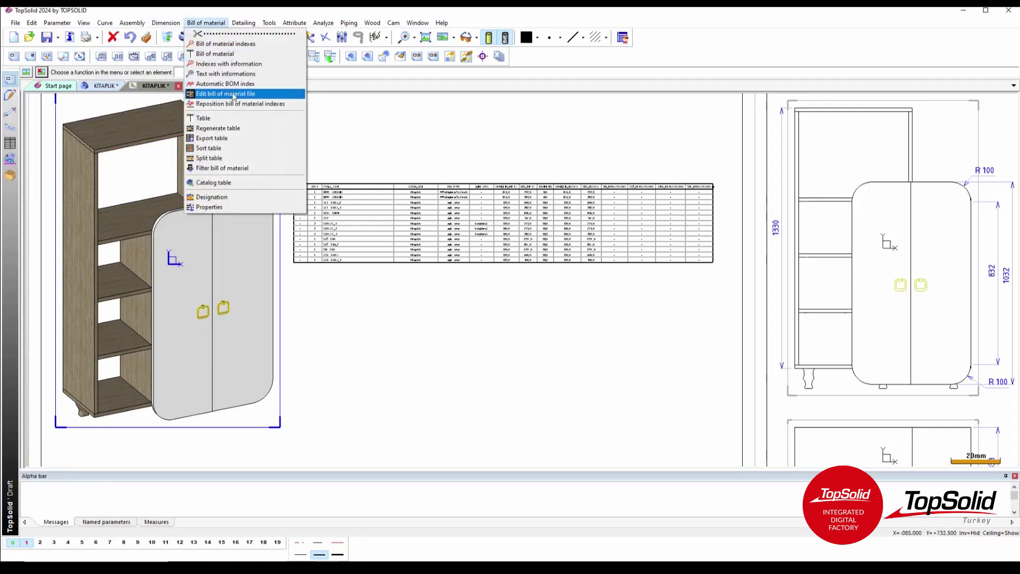
left_click(241, 58)
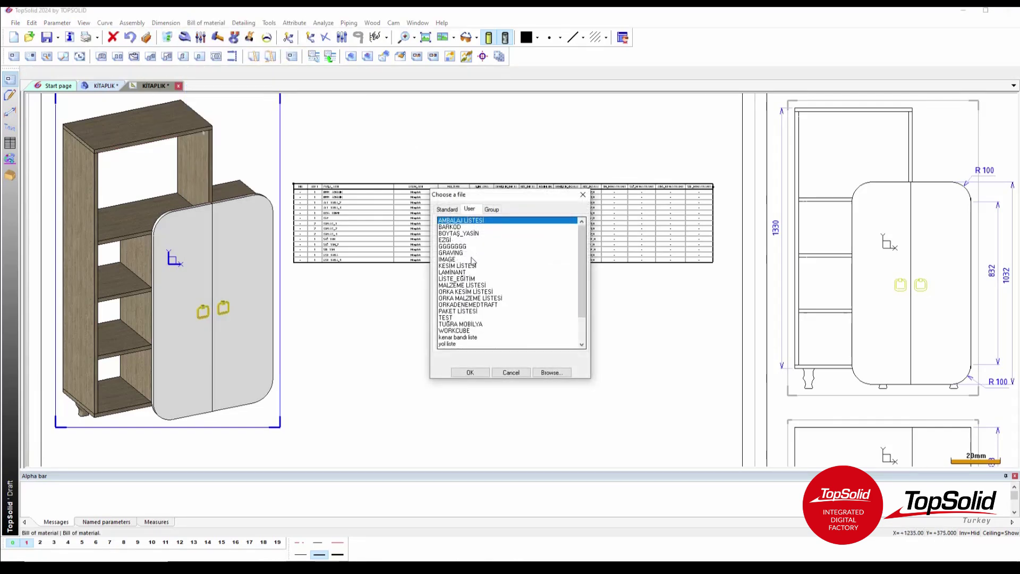
left_click(460, 287)
left_click(468, 372)
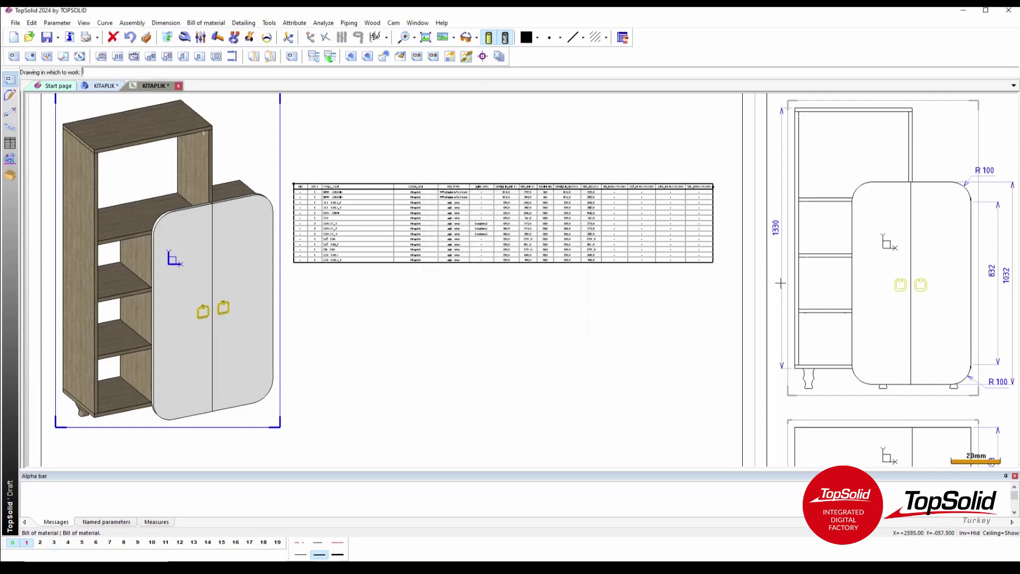
left_click(742, 262)
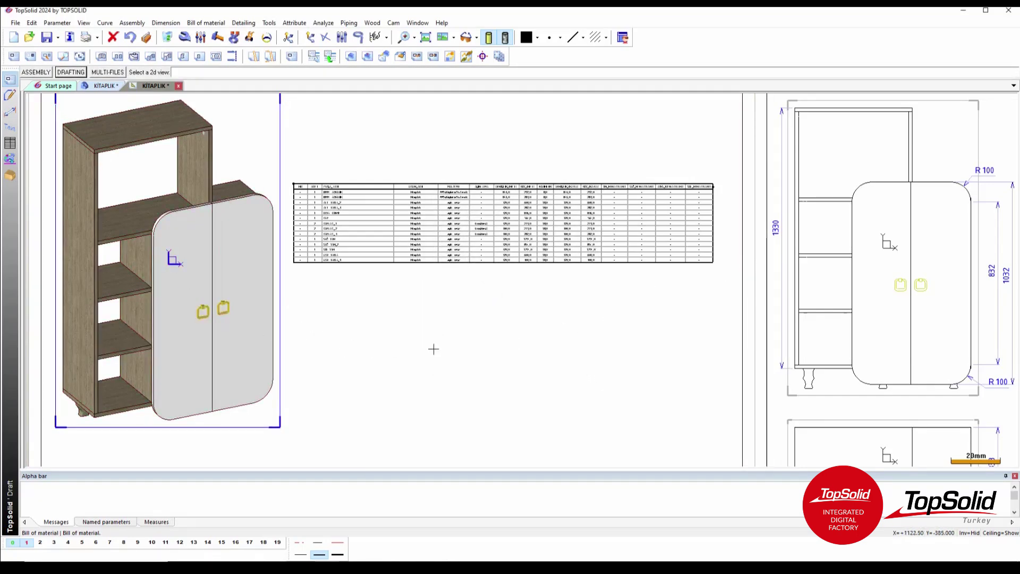
left_click(243, 265)
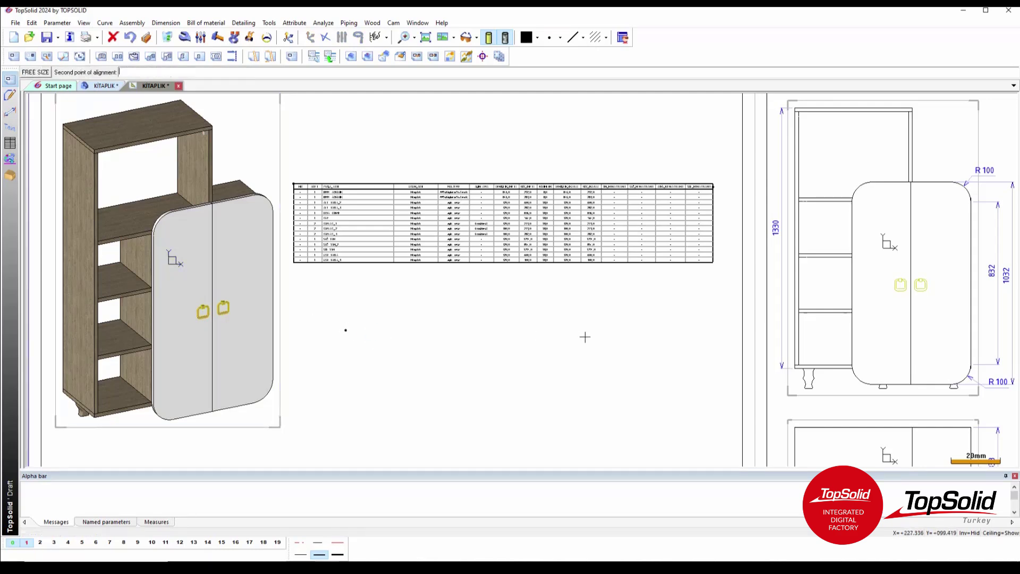
left_click(632, 336)
scroll(509, 414, "down", 2)
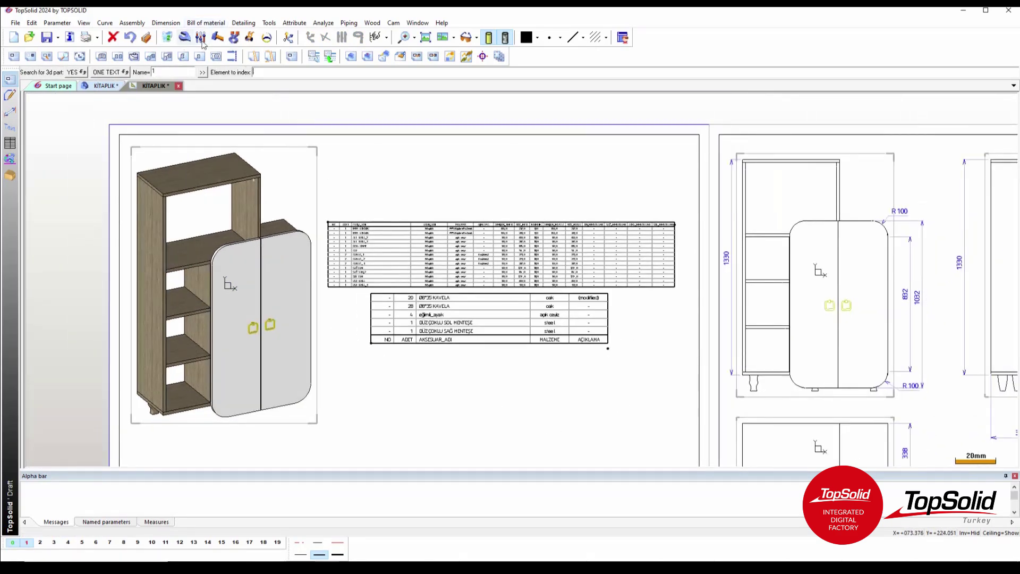
Step: Set the accessories table to list rows from top to bottom
left_click(184, 39)
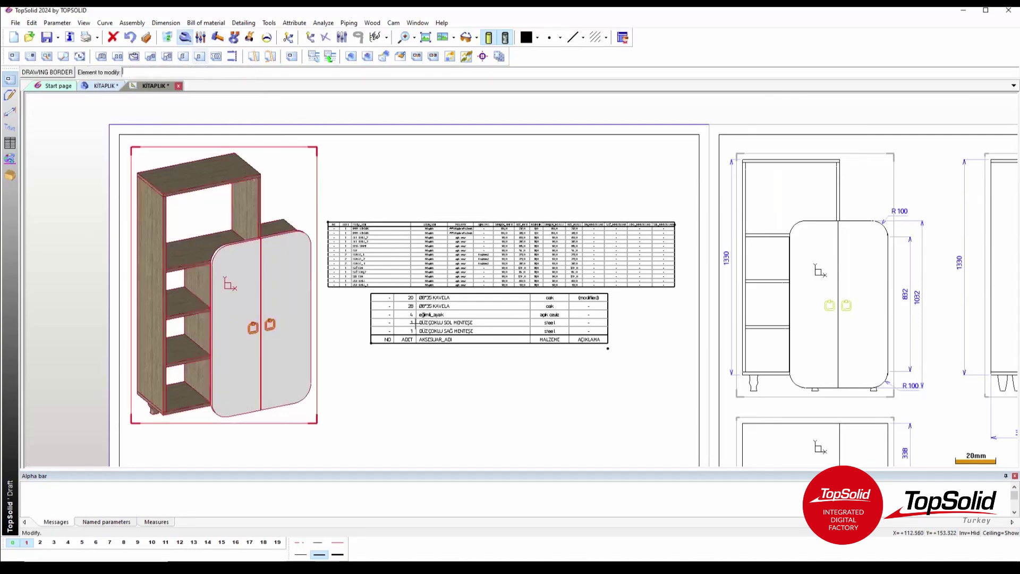
left_click(461, 330)
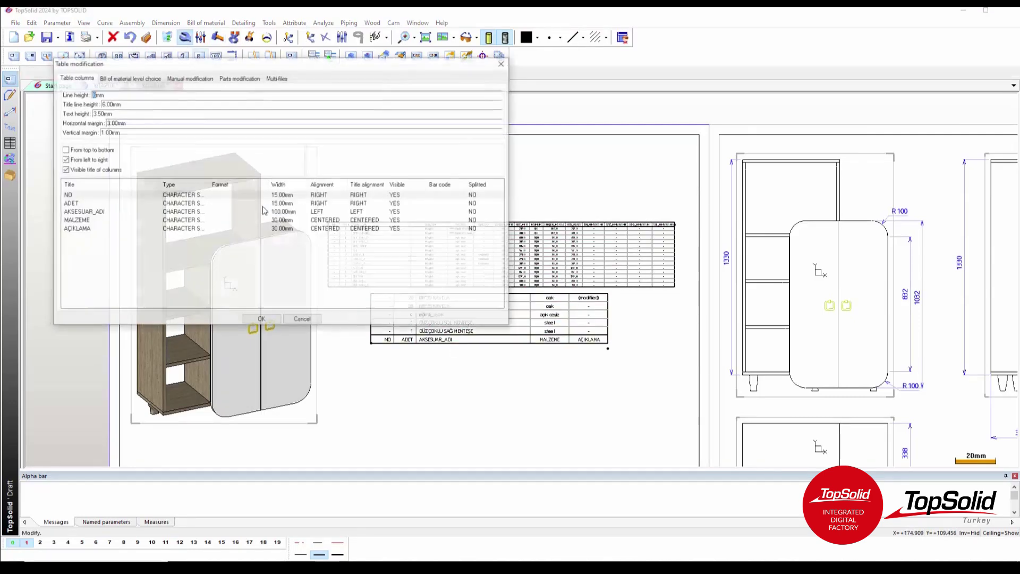
left_click(73, 153)
left_click(263, 321)
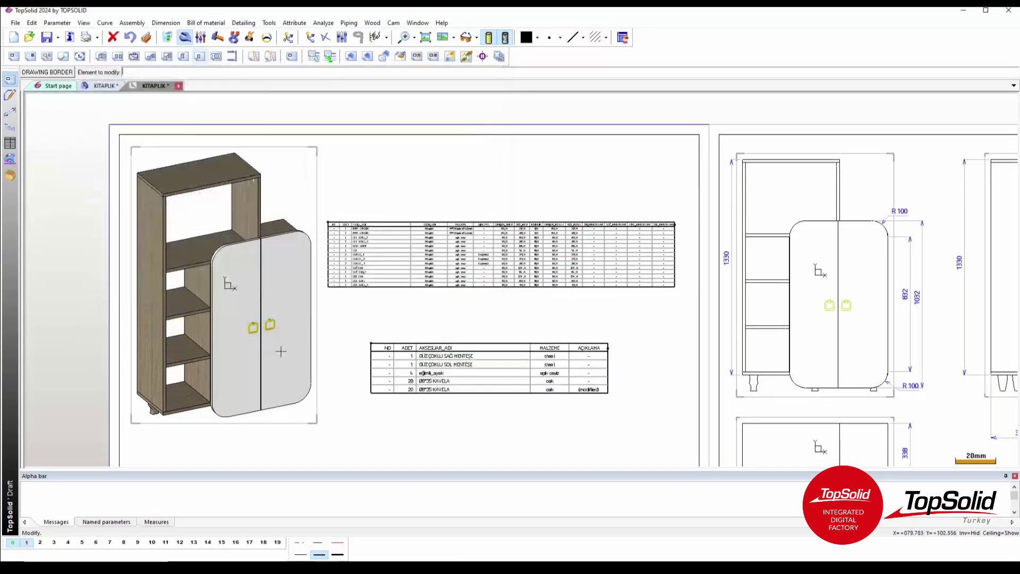
Step: Zoom in to check both tables, then return to the KITAPLIK 3D bookcase
scroll(501, 390, "up", 1)
scroll(501, 390, "up", 2)
middle_click_drag(501, 390, 535, 394)
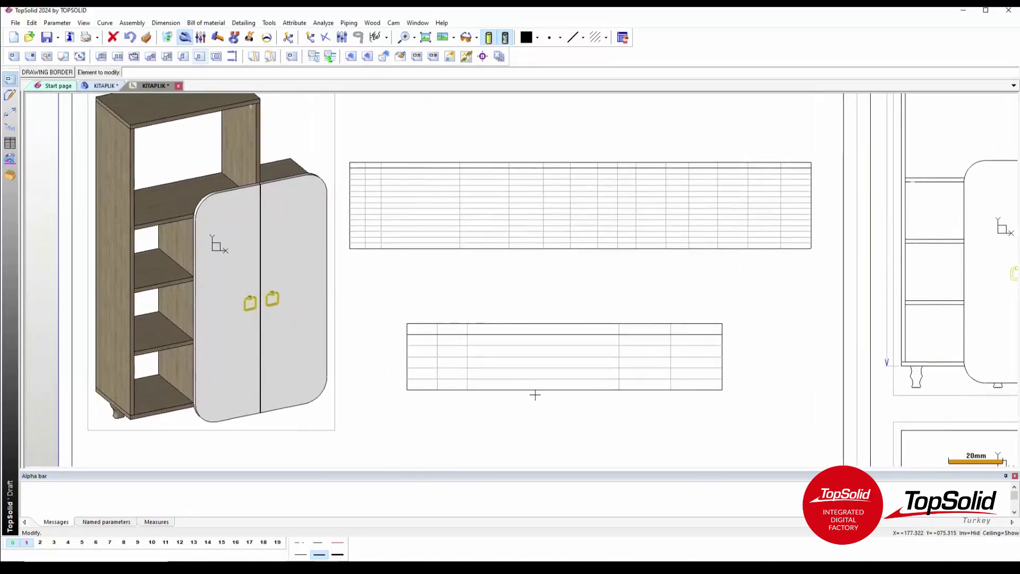
scroll(536, 394, "up", 1)
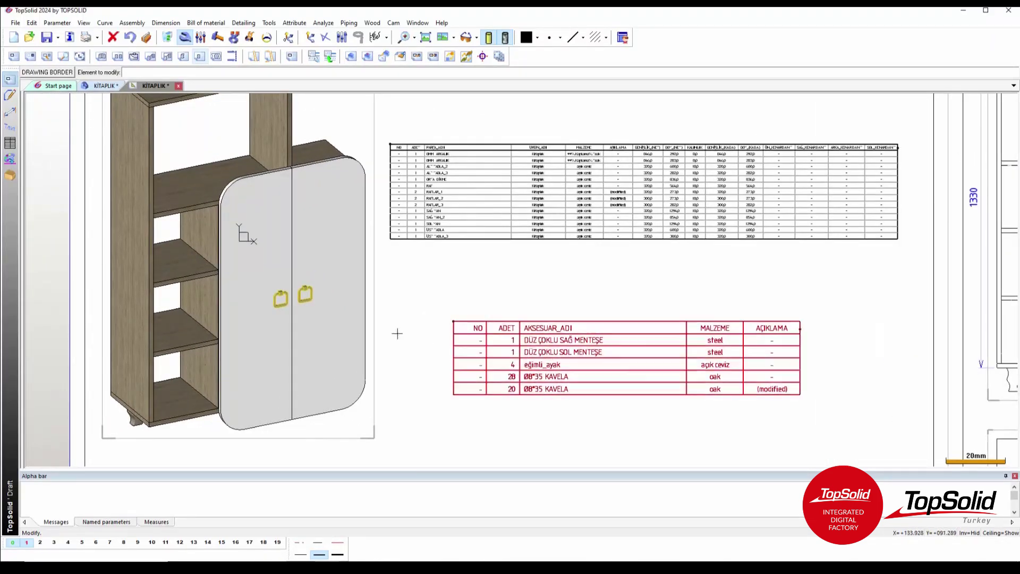
key("ctrl+Tab")
Step: View the bookcase from below and zoom in to inspect the new legs
left_click(984, 129)
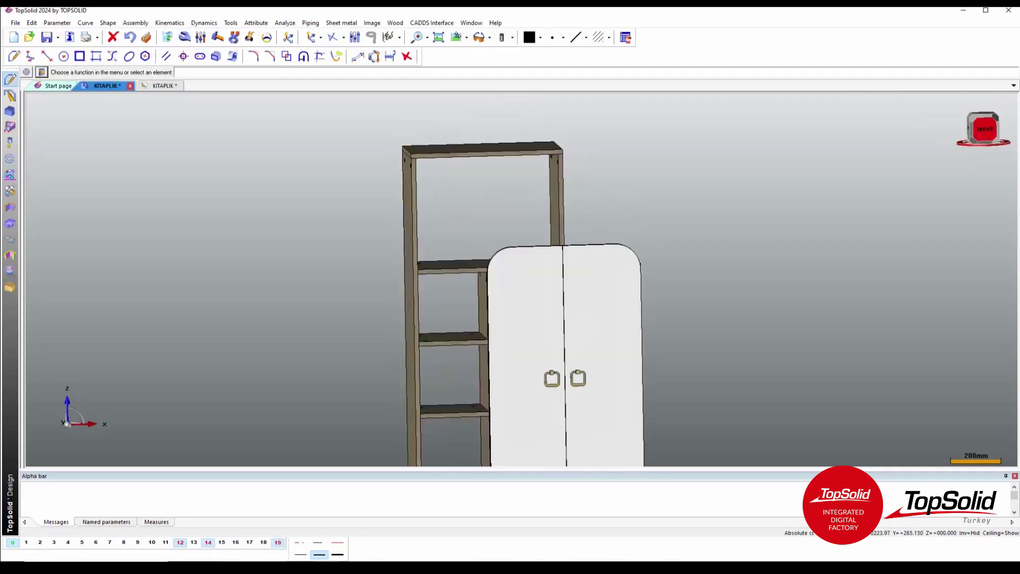
left_click(984, 141)
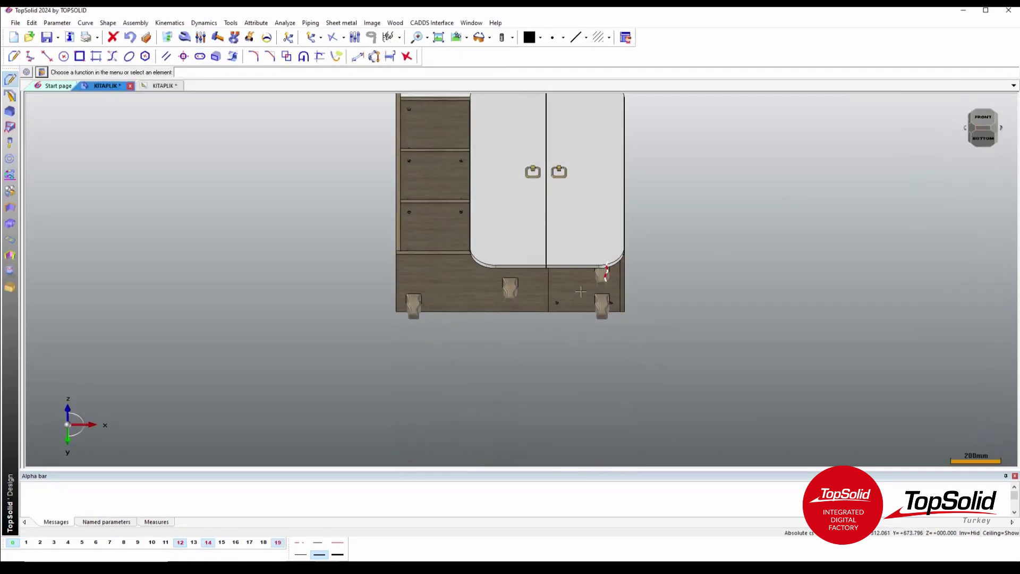
scroll(581, 292, "up", 2)
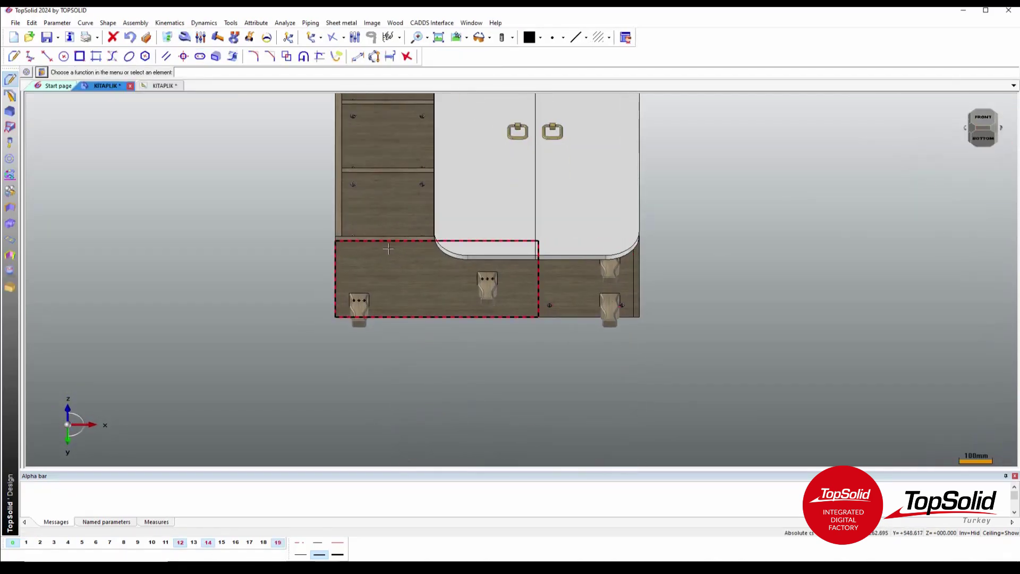
scroll(361, 256, "down", 1)
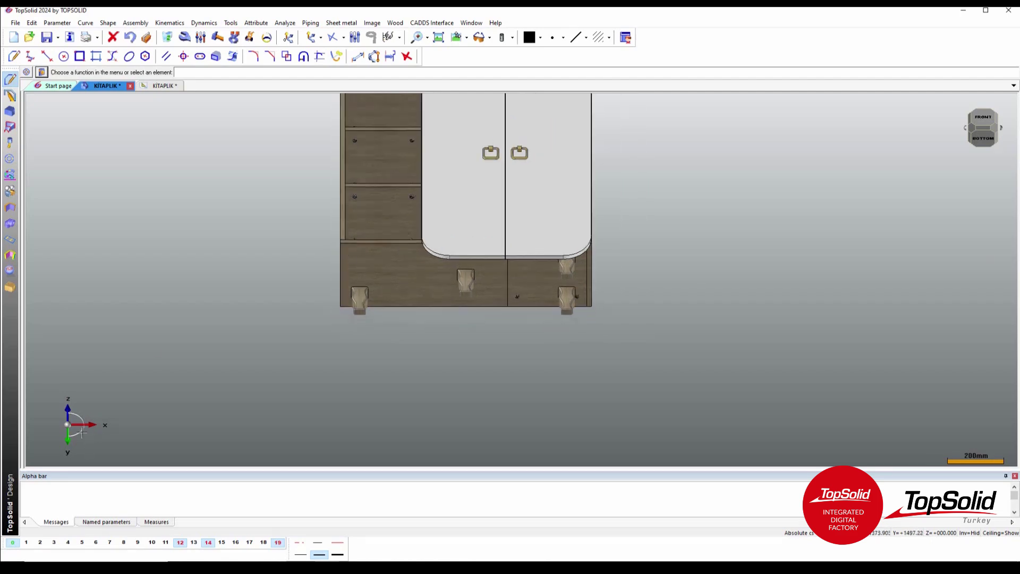
Step: Reset the model to isometric view and switch to the KITAPLIK draft sheet
right_click(73, 420)
left_click(122, 479)
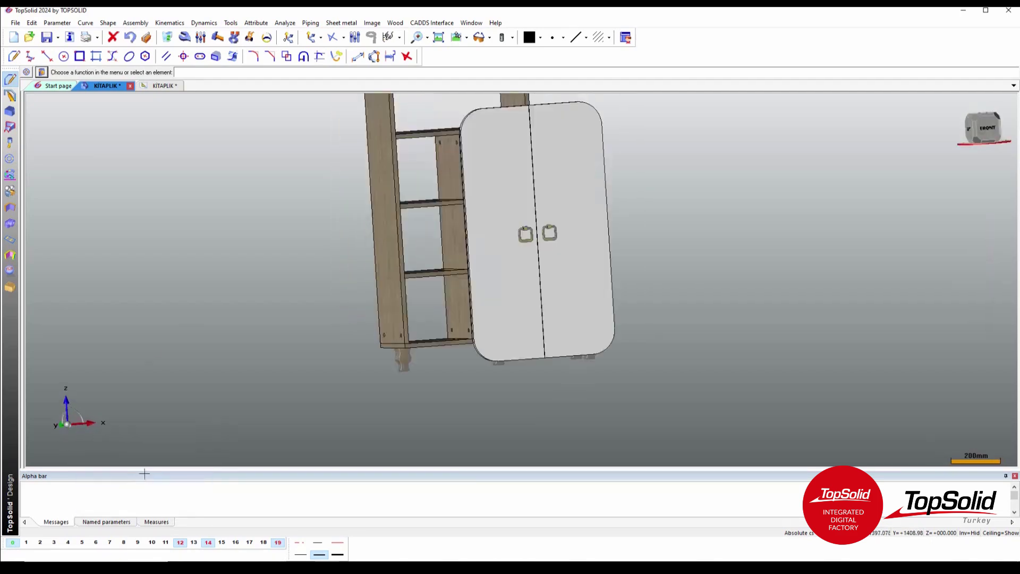
left_click(142, 85)
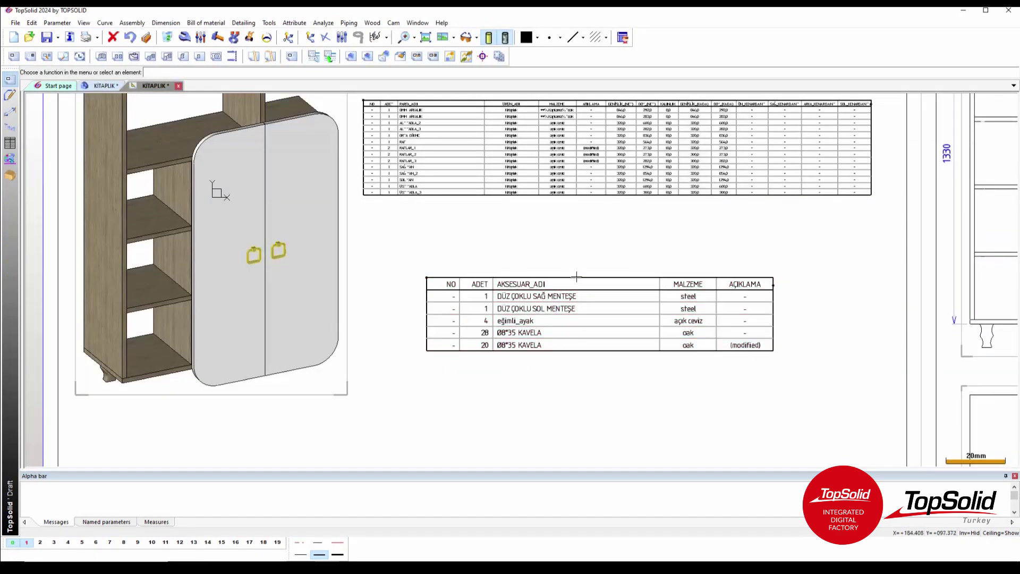
Step: Change the accessory table's bill of material level to Flat BOM
left_click(184, 37)
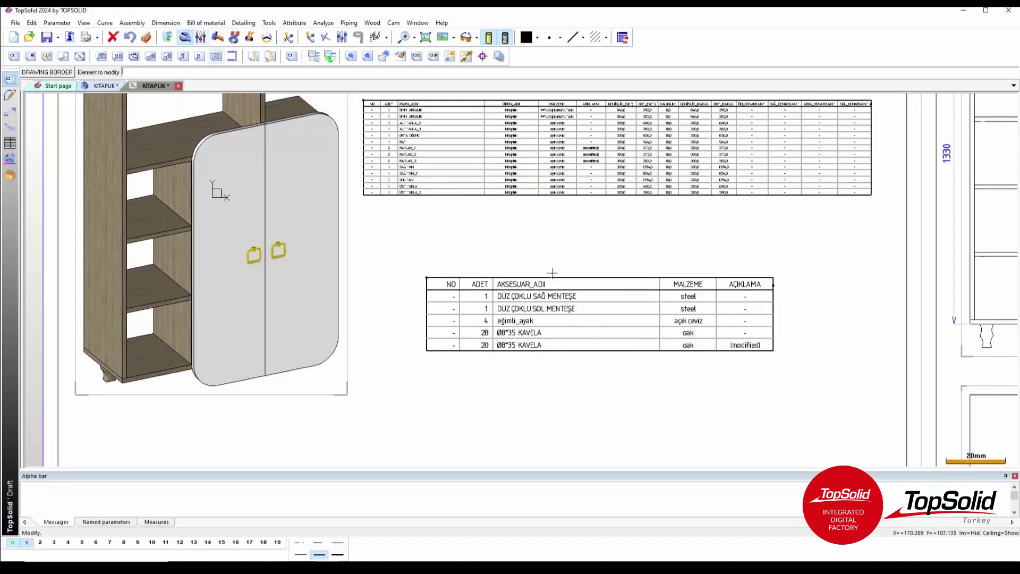
left_click(556, 295)
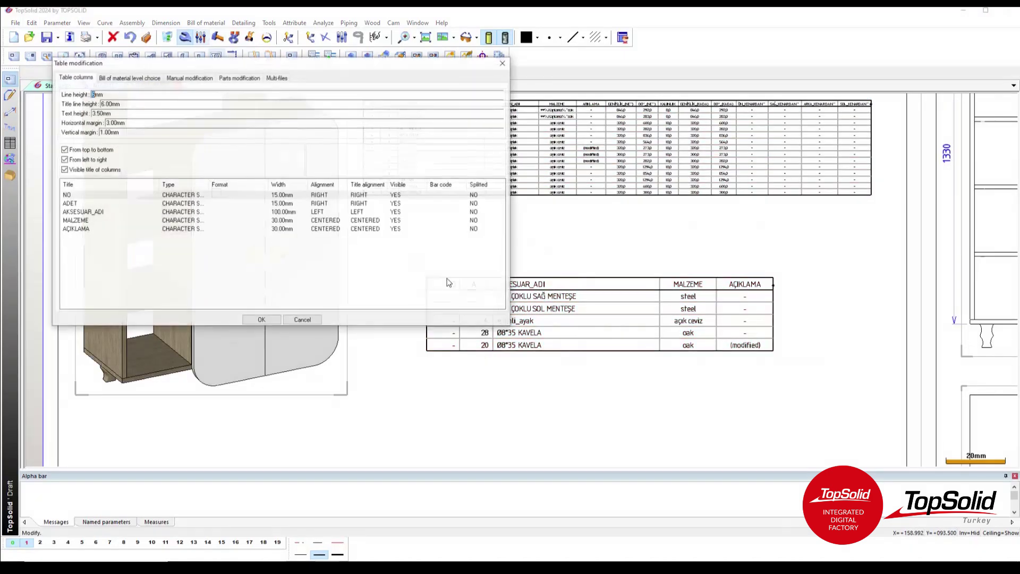
left_click(115, 78)
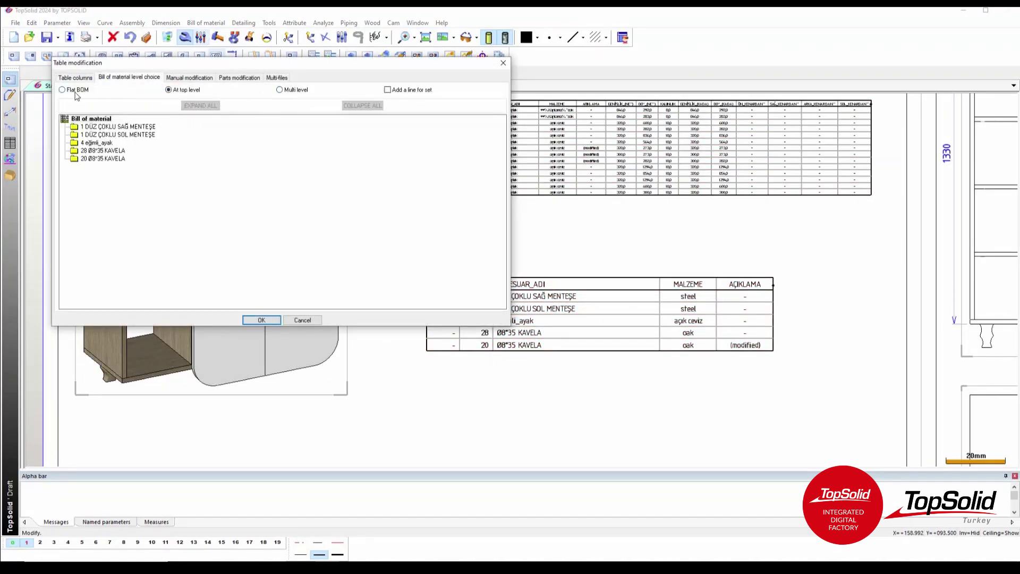
left_click(76, 92)
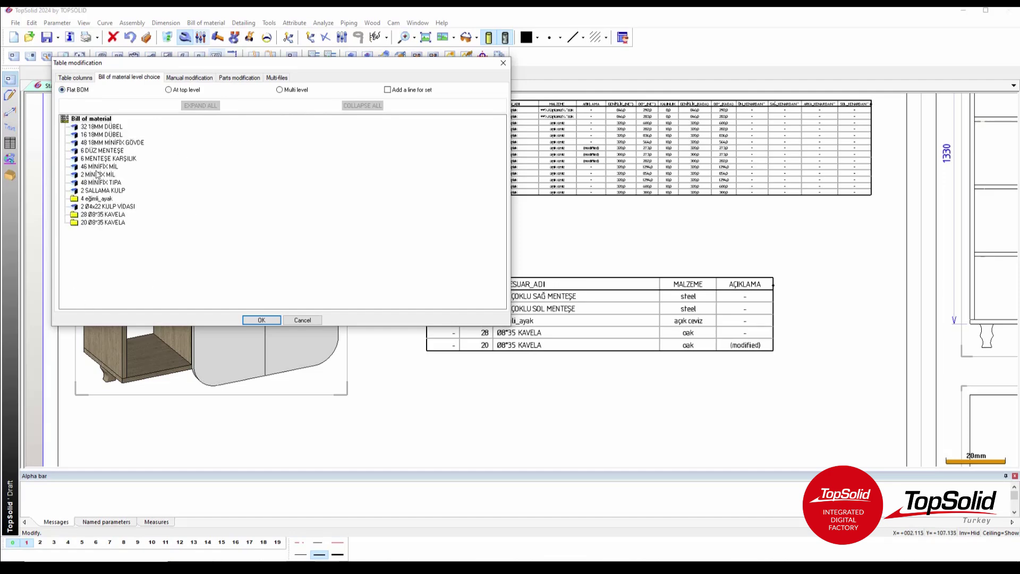
left_click(262, 320)
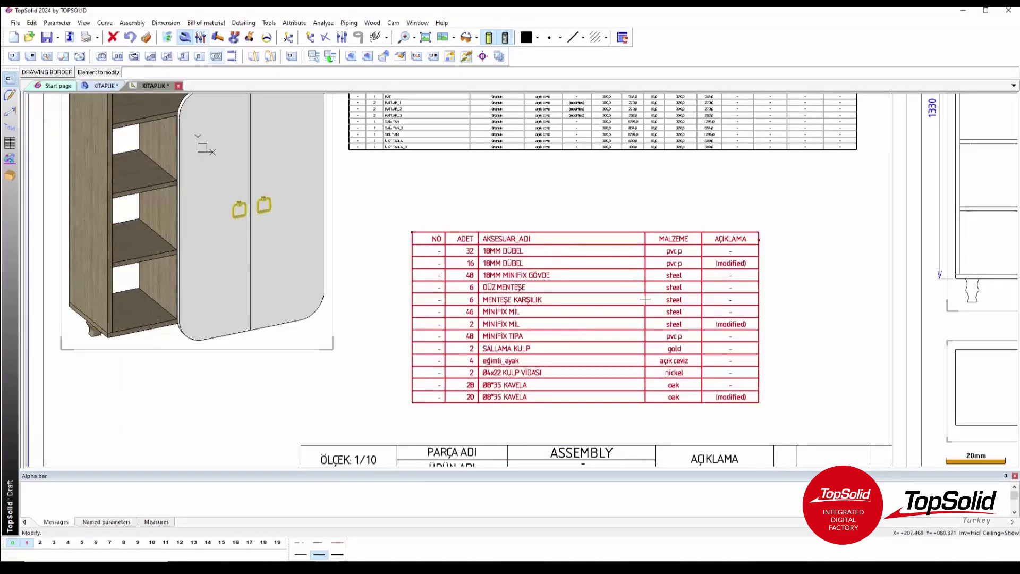
scroll(547, 355, "down", 2)
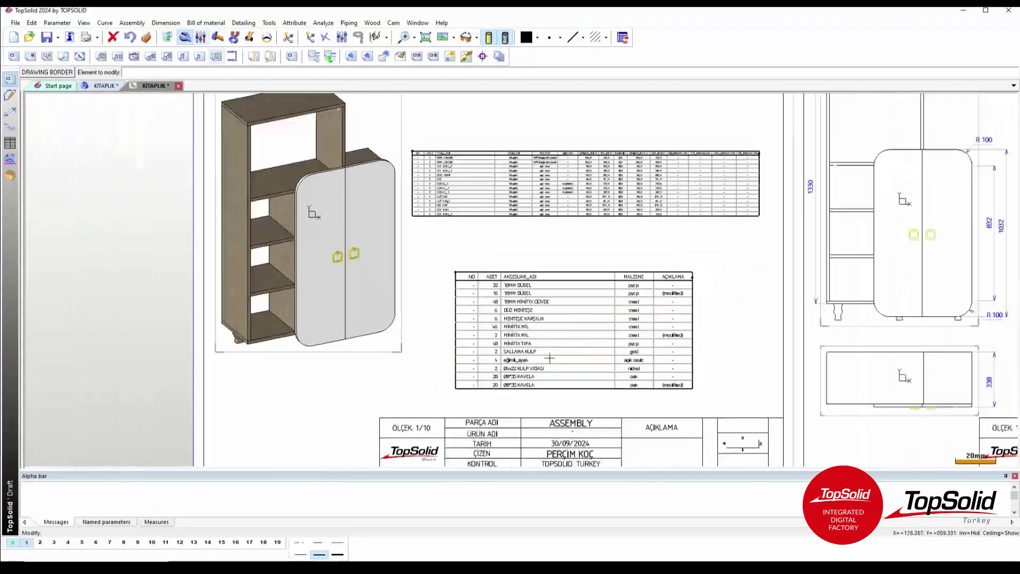
scroll(547, 356, "down", 2)
scroll(552, 321, "down", 1)
scroll(531, 305, "up", 1)
scroll(524, 300, "up", 1)
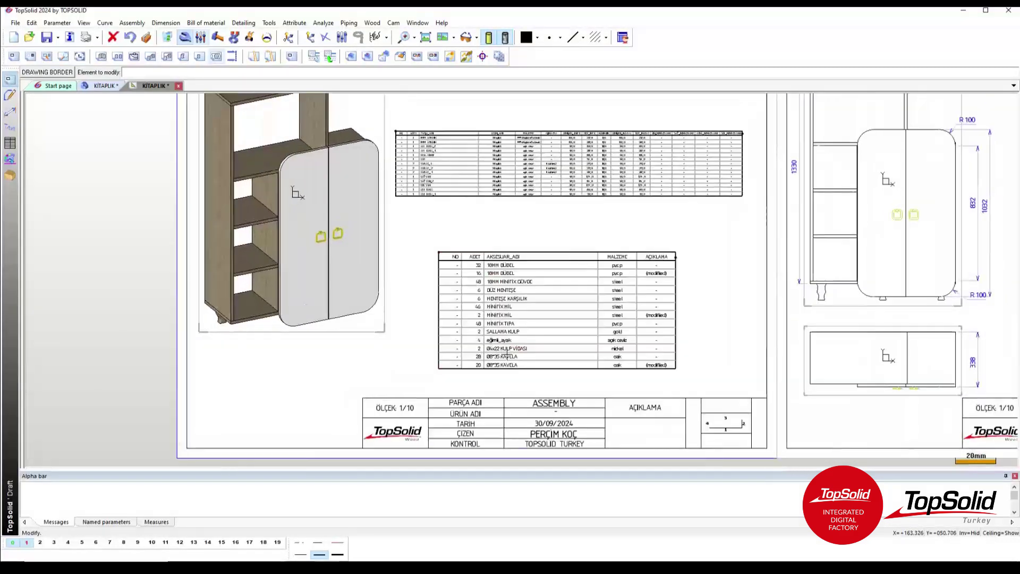
scroll(521, 301, "up", 1)
scroll(517, 302, "up", 1)
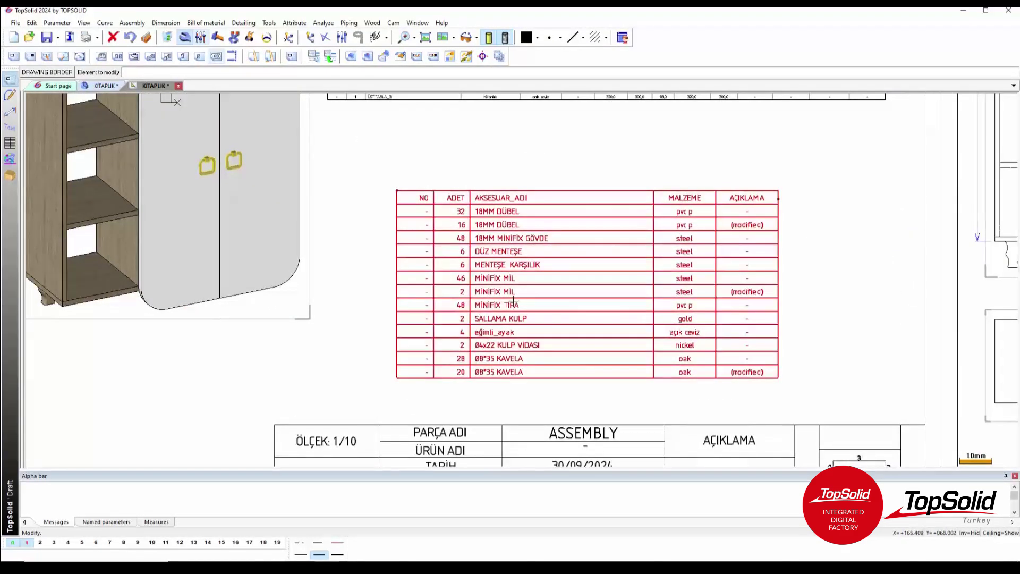
scroll(513, 301, "down", 2)
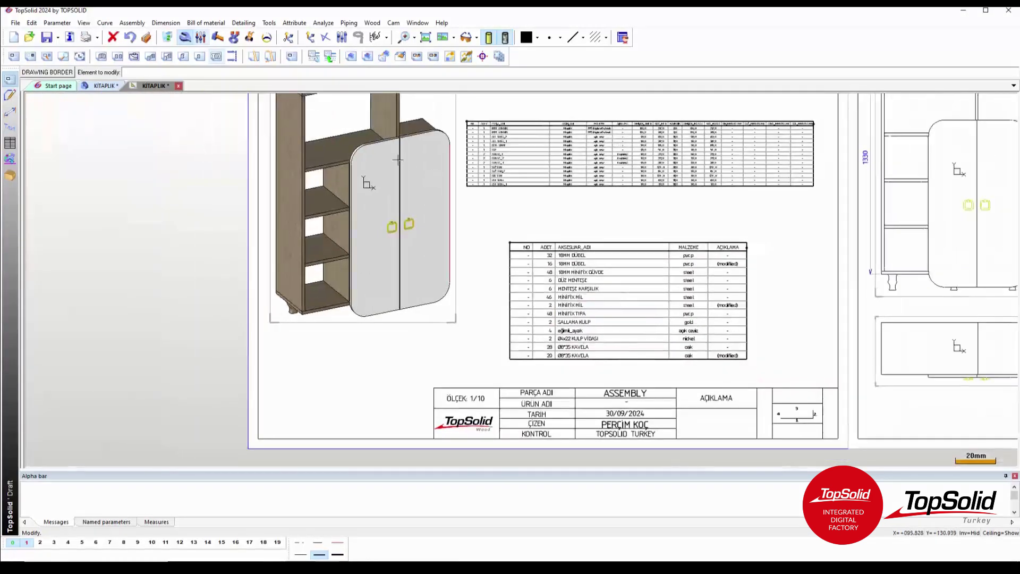
scroll(449, 232, "down", 2)
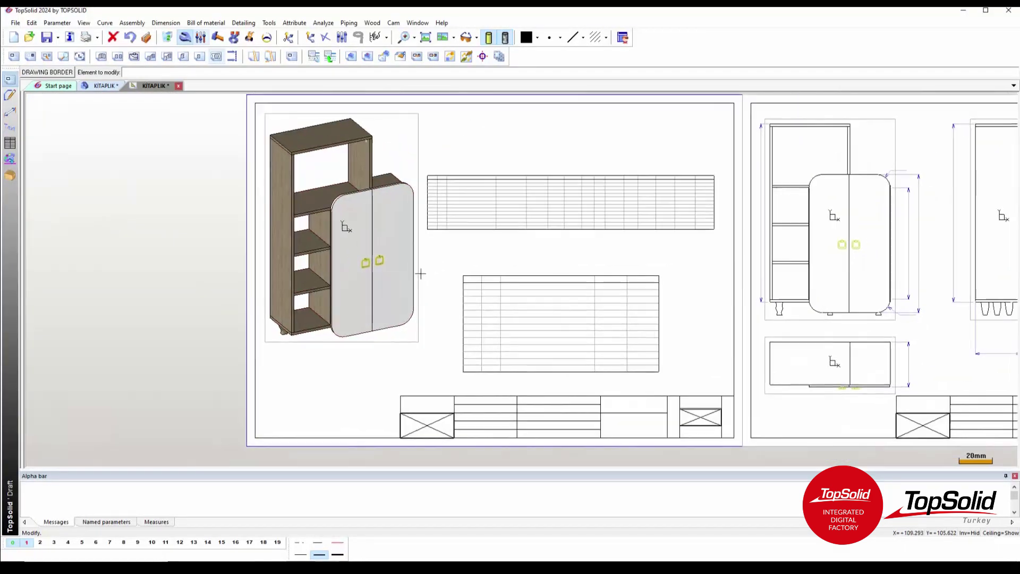
Step: Return to the KITAPLIK 3D model and zoom in on the doors' ring handles
left_click(99, 86)
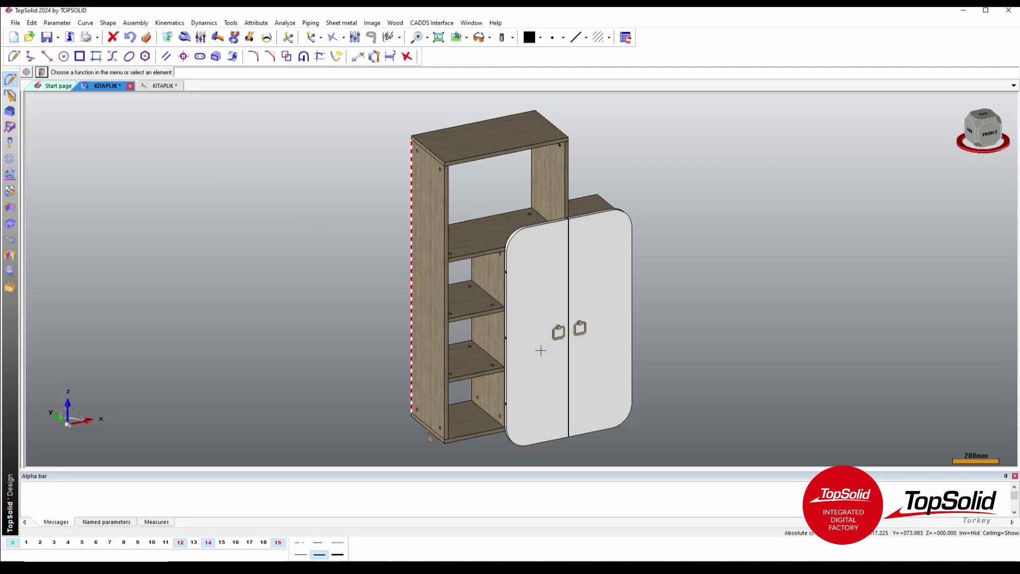
scroll(540, 351, "up", 1)
scroll(503, 260, "up", 1)
scroll(518, 304, "up", 1)
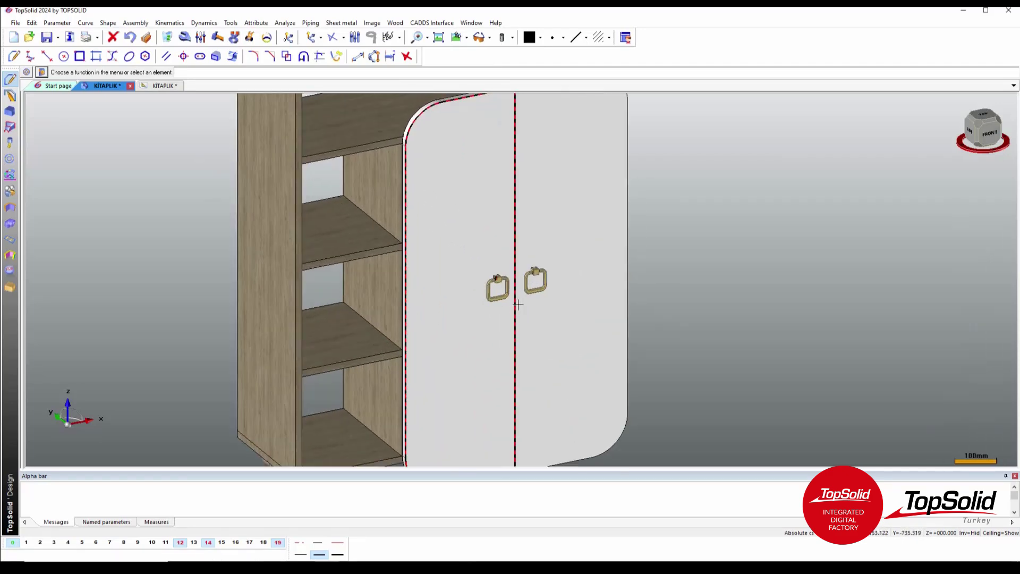
scroll(518, 304, "up", 1)
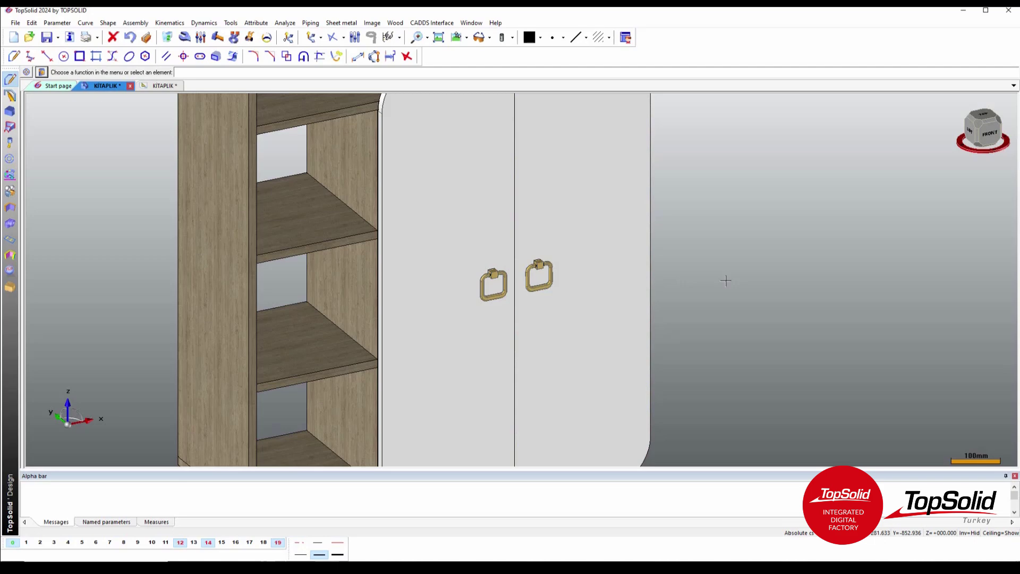
scroll(484, 287, "up", 2)
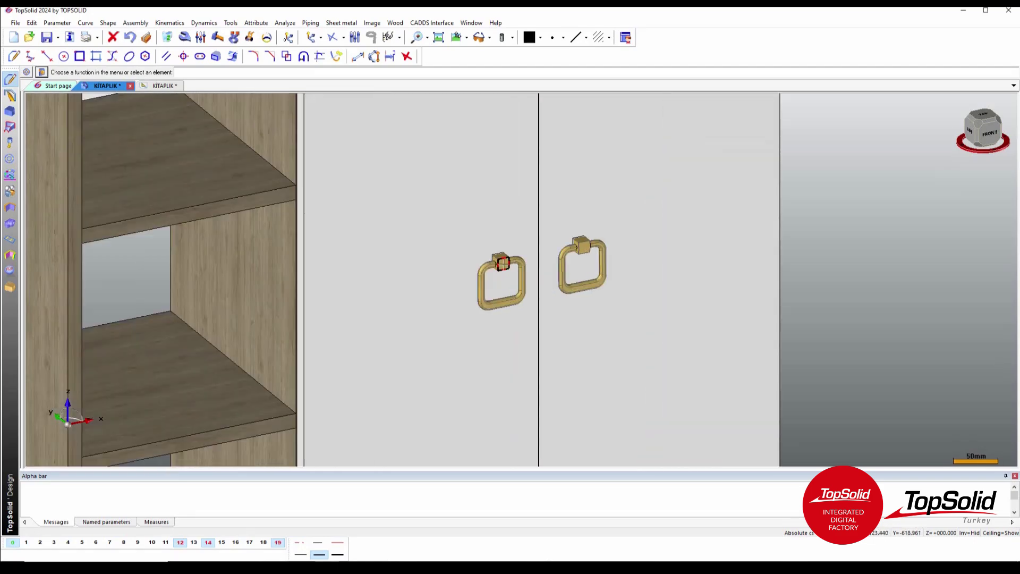
left_click(500, 263)
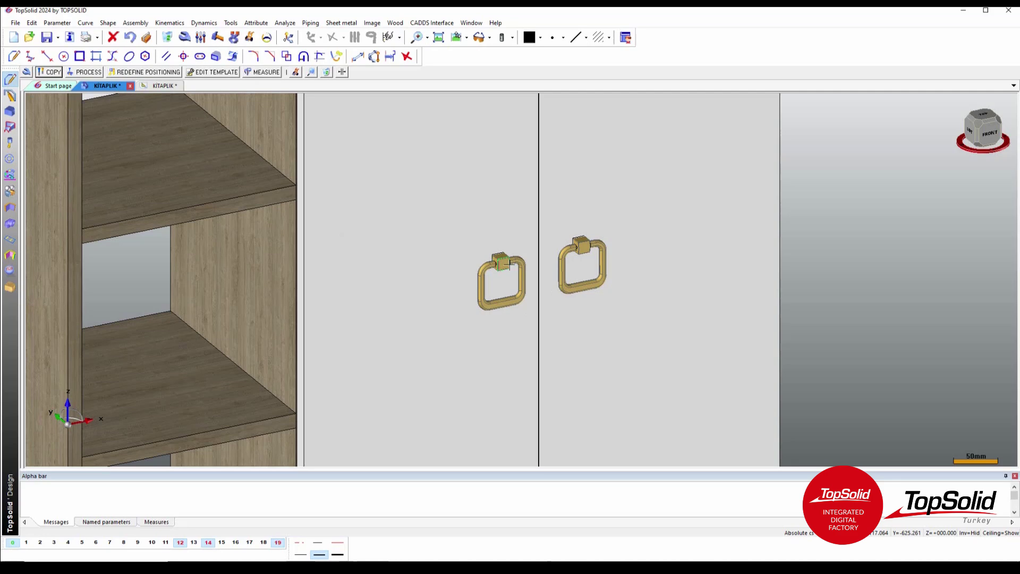
key("Escape")
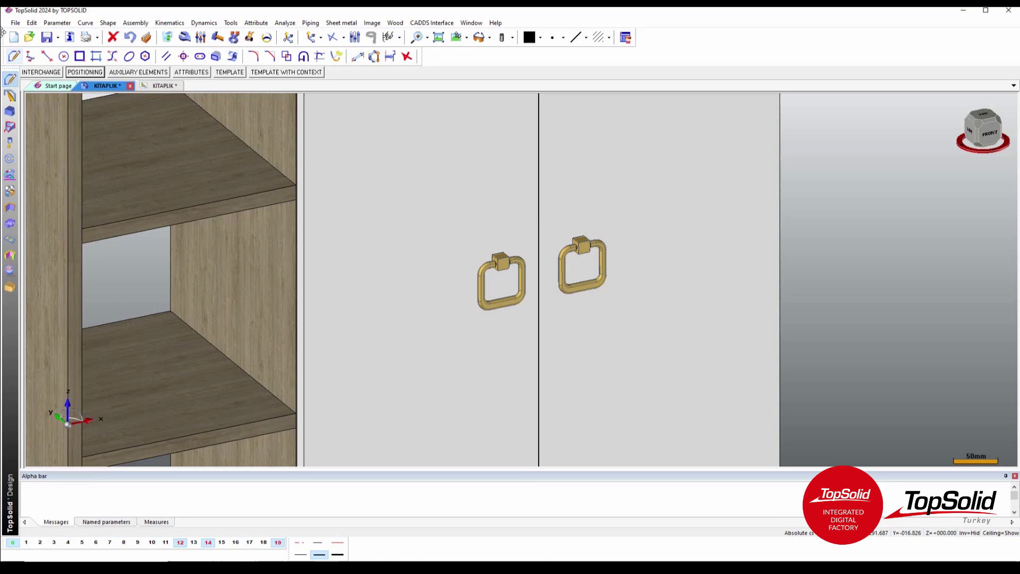
Step: Interchange the ring handles on both doors for the KLP1 bar handle
left_click(47, 74)
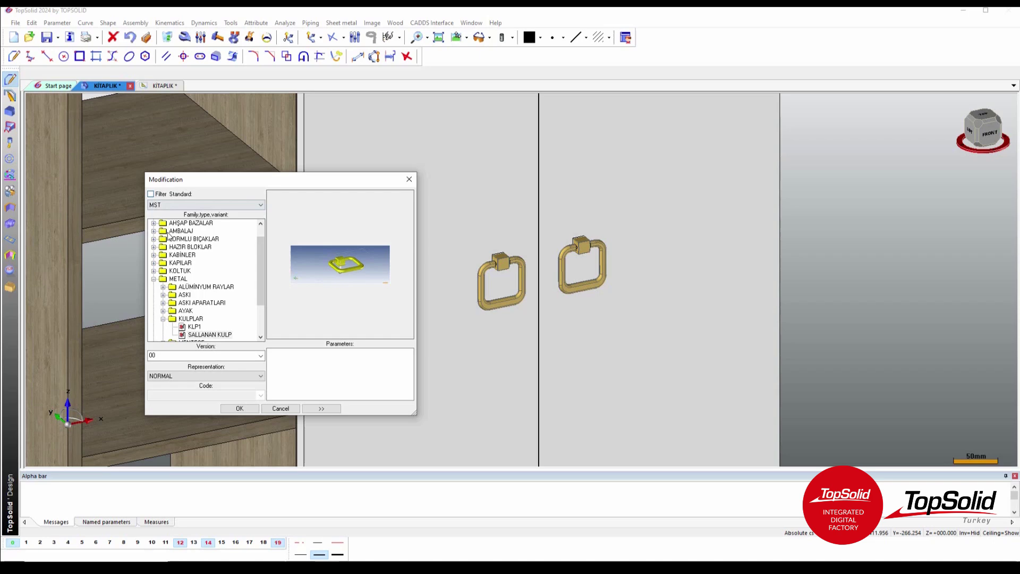
left_click(198, 329)
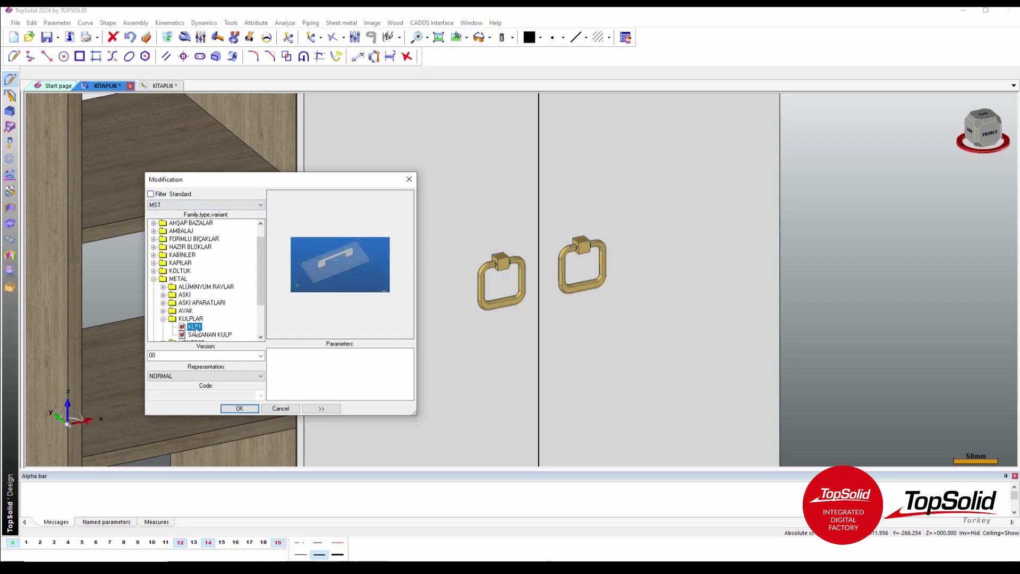
left_click(251, 408)
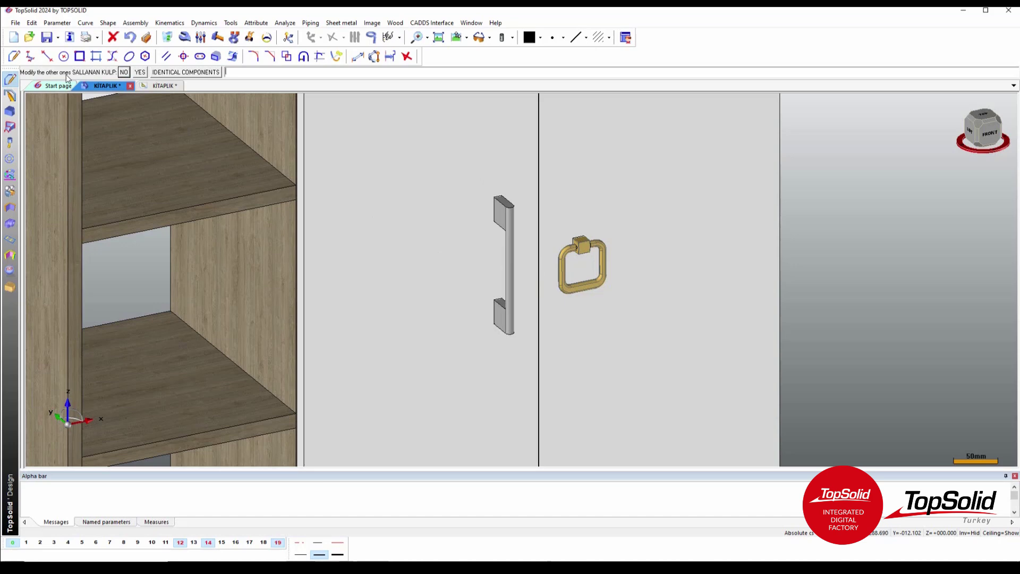
left_click(140, 72)
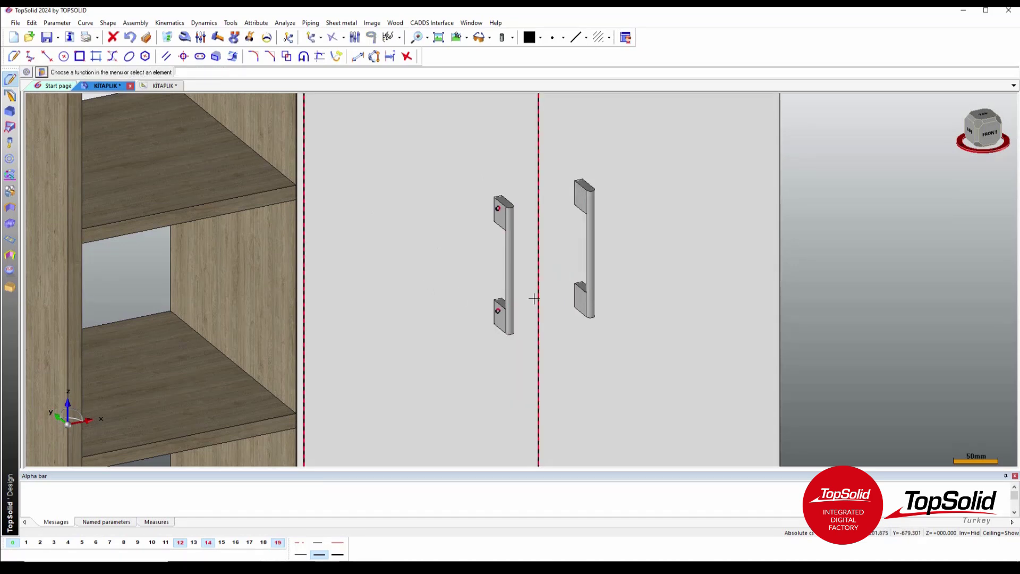
right_click(68, 422)
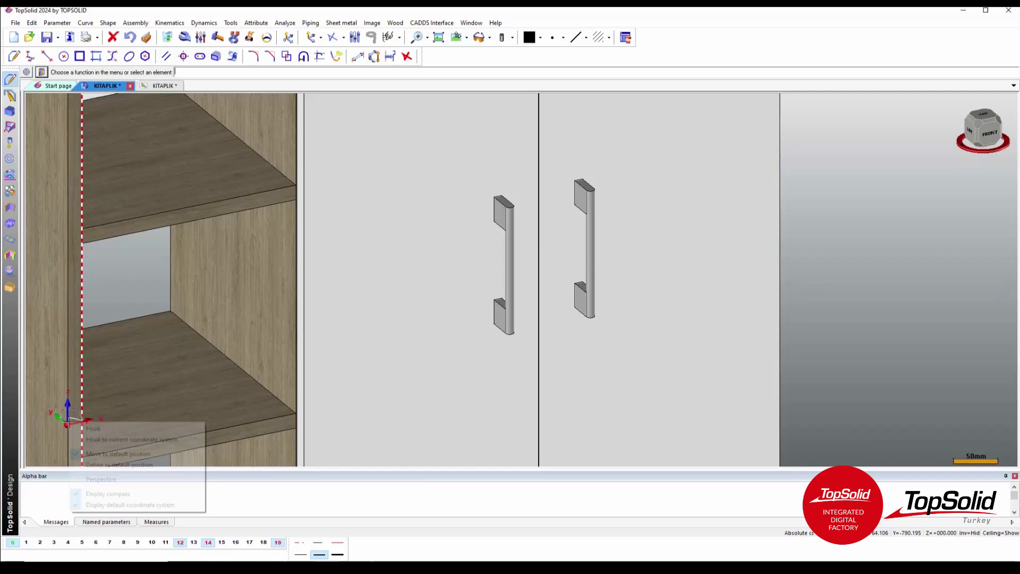
left_click(101, 479)
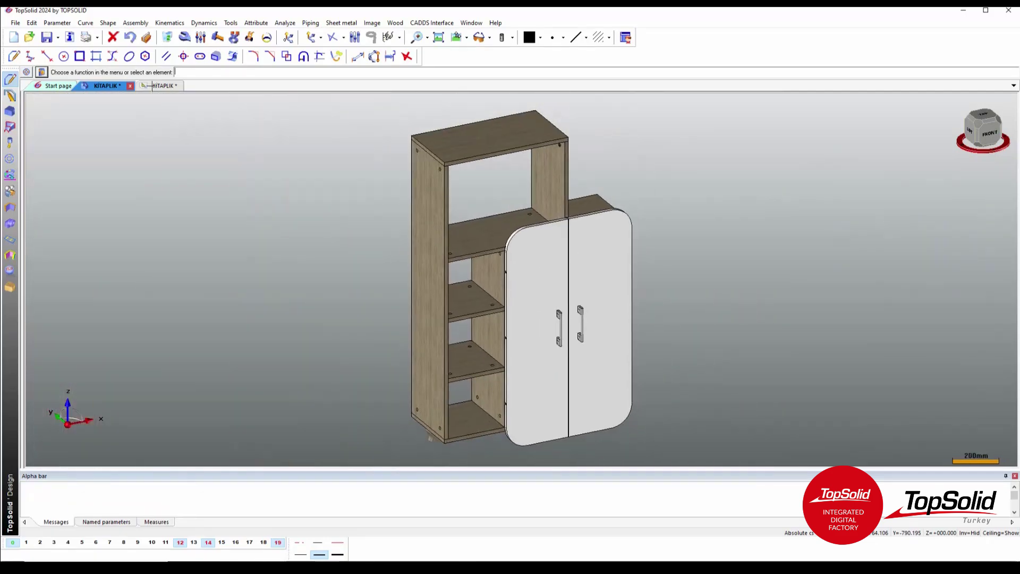
Step: Update all drawing views and both bill-of-material tables to show the KLP1 handles
left_click(154, 85)
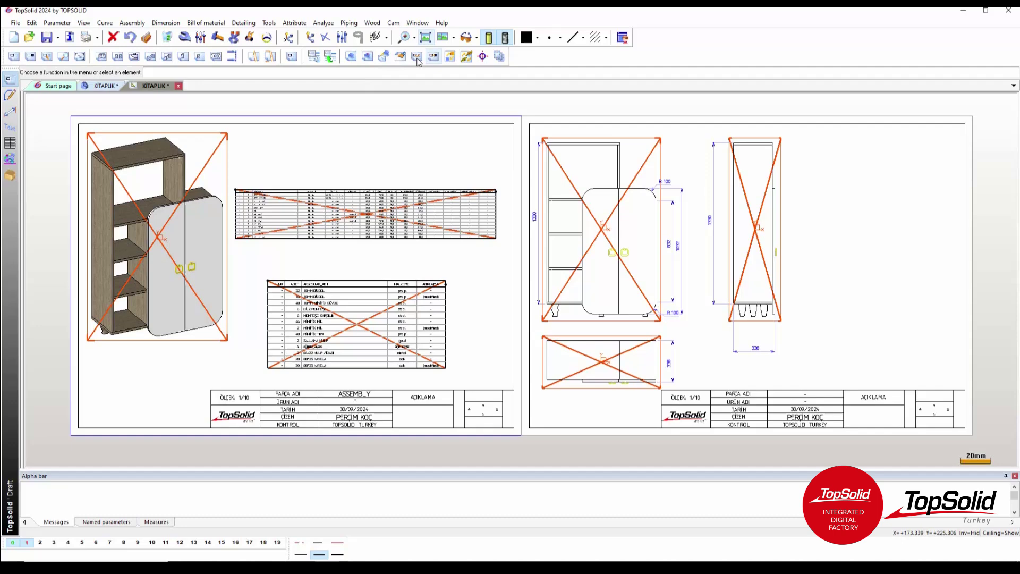
left_click(400, 55)
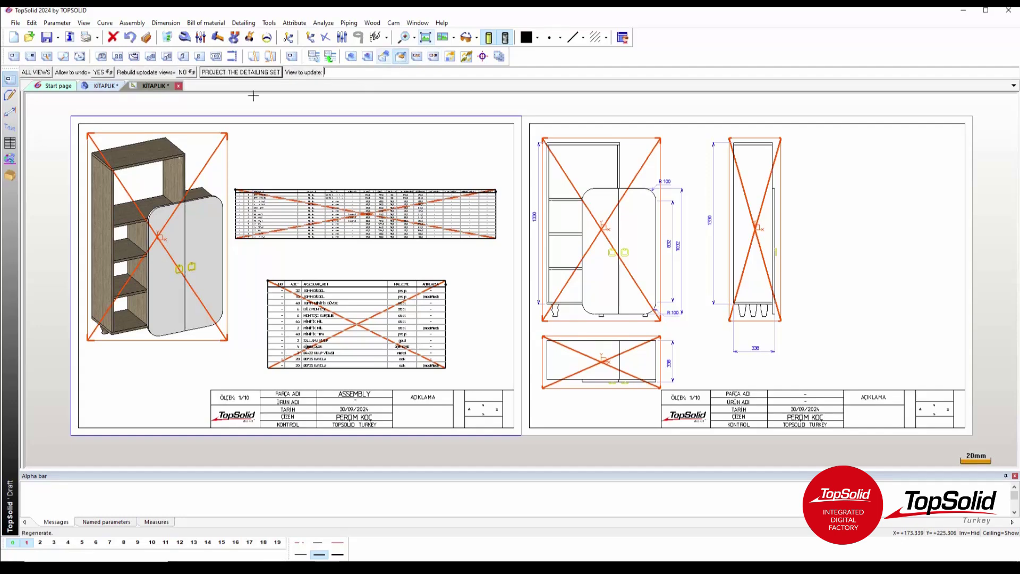
left_click(38, 72)
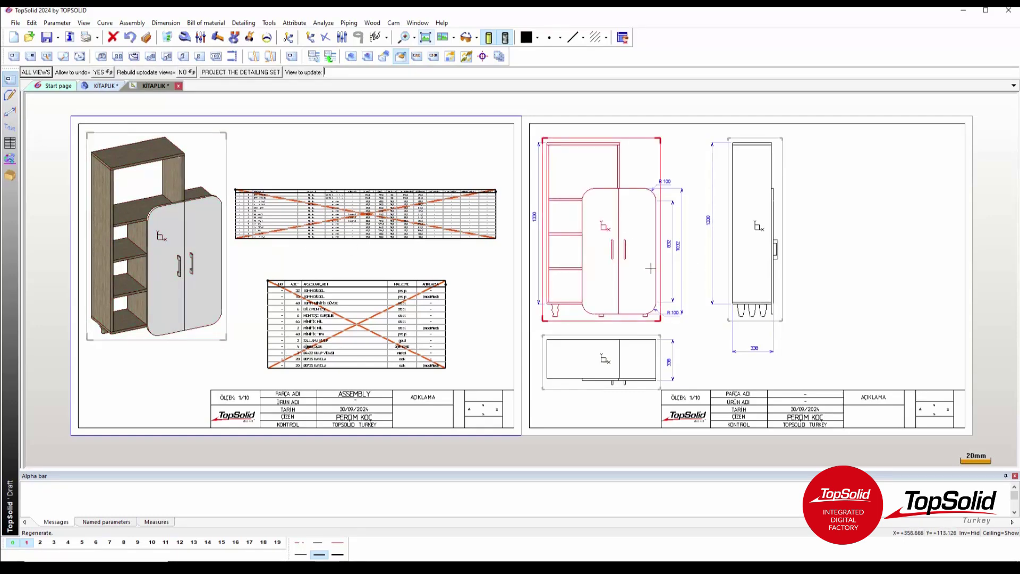
left_click(445, 222)
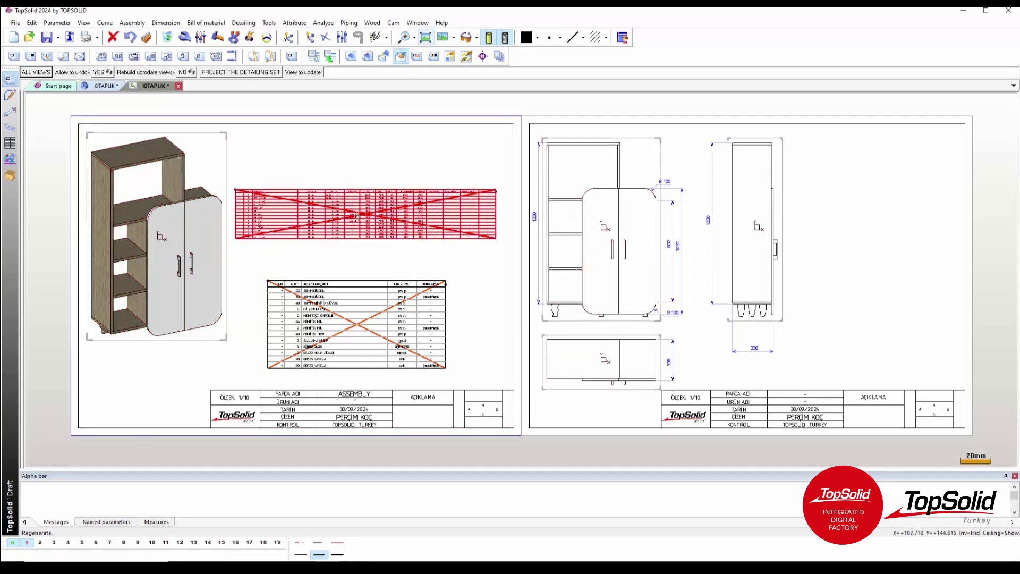
left_click(361, 323)
Step: Zoom to check the updated tables, then return to the KITAPLIK 3D design
scroll(337, 352, "up", 2)
scroll(337, 353, "up", 2)
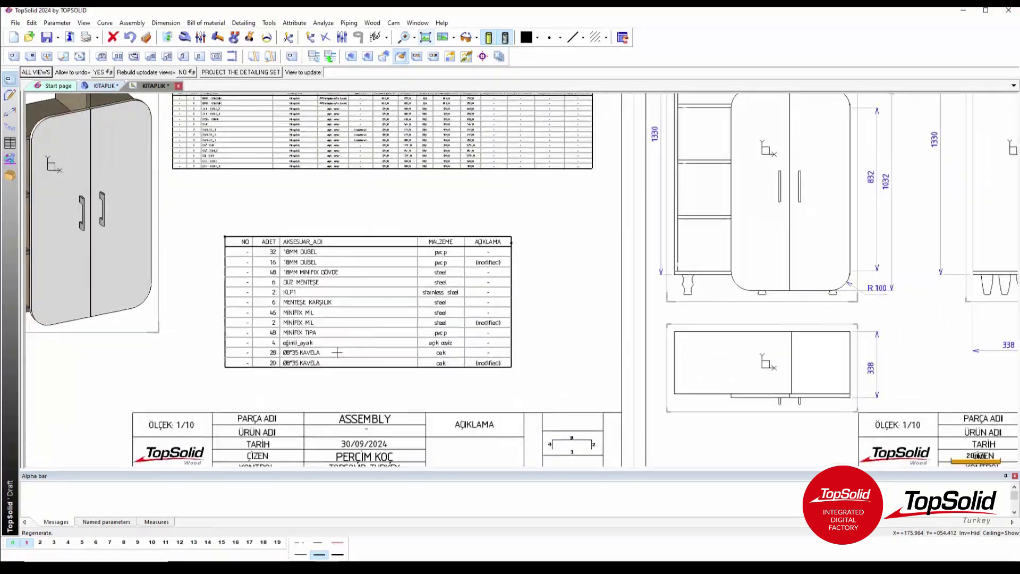
scroll(337, 352, "up", 1)
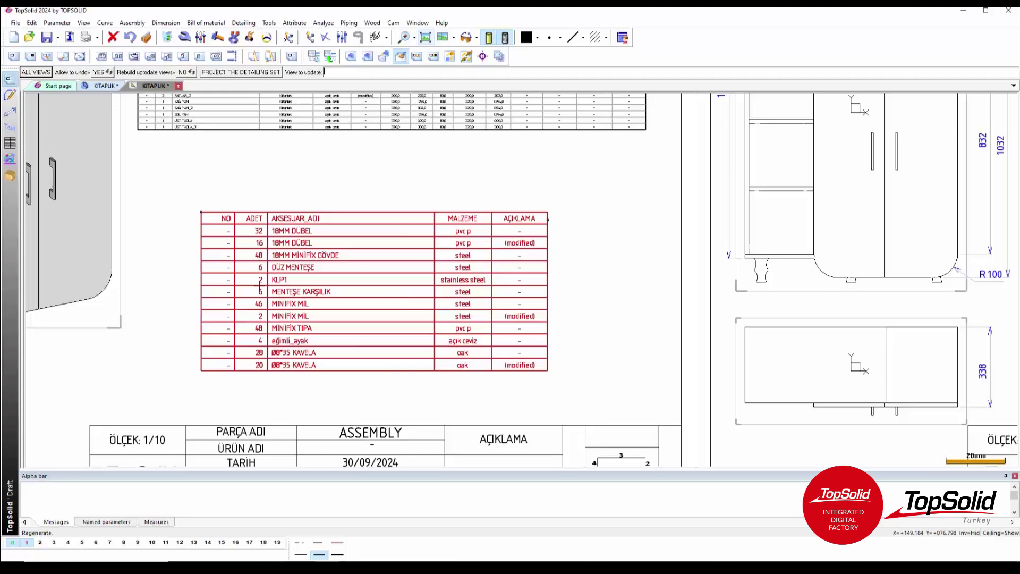
scroll(489, 298, "down", 1)
scroll(489, 298, "down", 1)
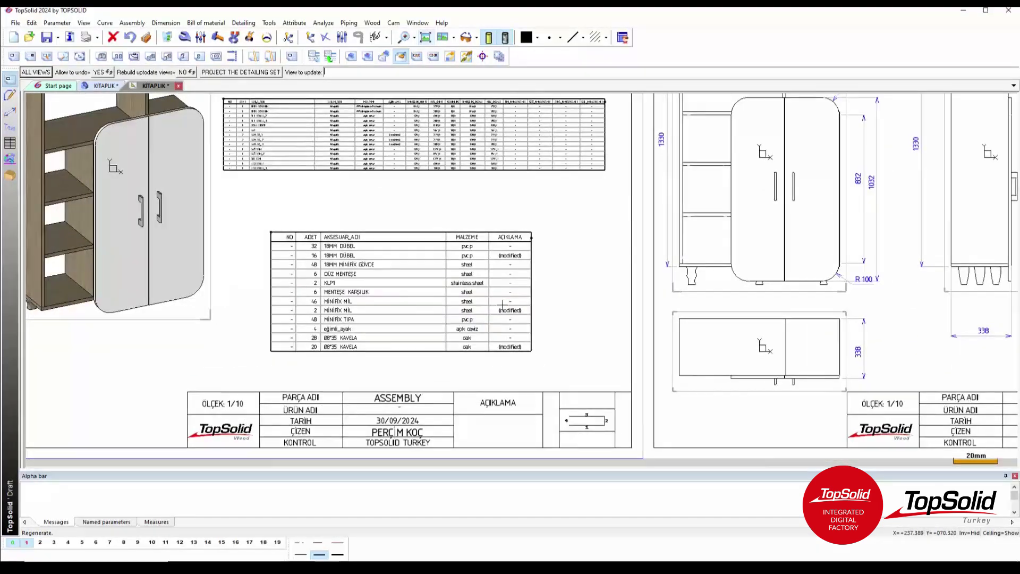
scroll(488, 276, "down", 1)
scroll(487, 249, "down", 1)
scroll(487, 240, "up", 1)
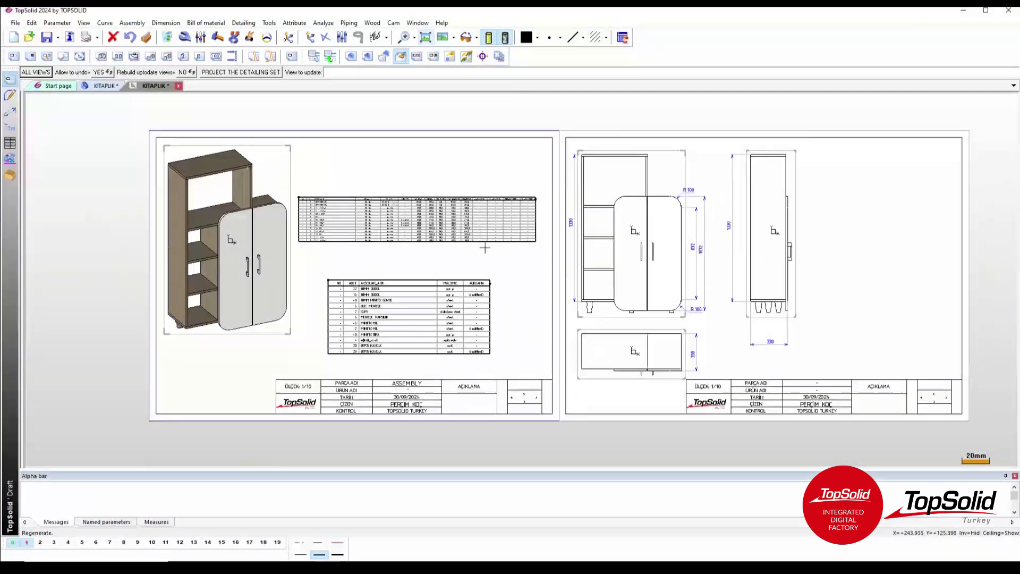
key("ctrl+Tab")
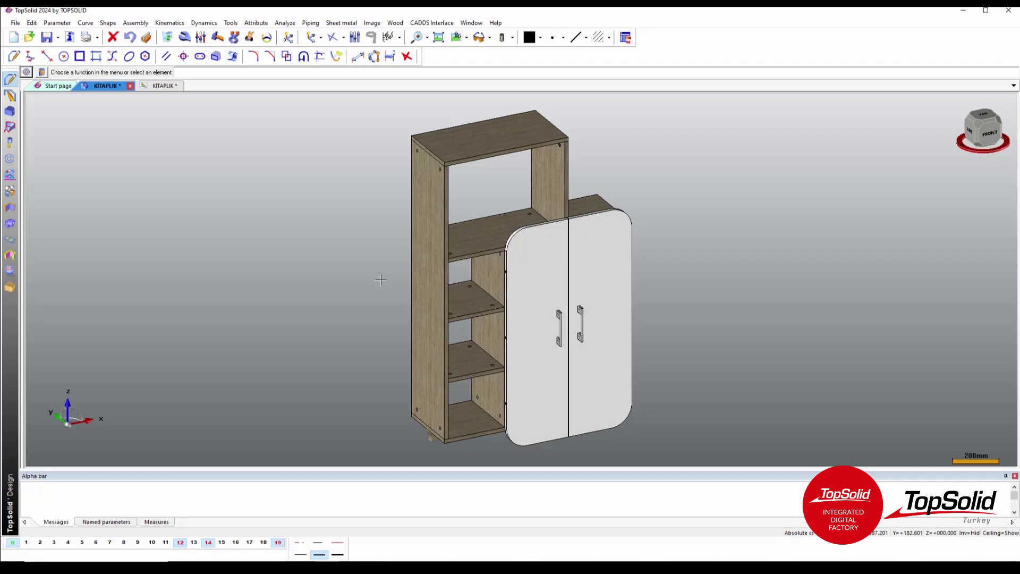
Step: Start a constrained block panel from the bookcase's top panel and place it in the side opening
scroll(573, 234, "up", 1)
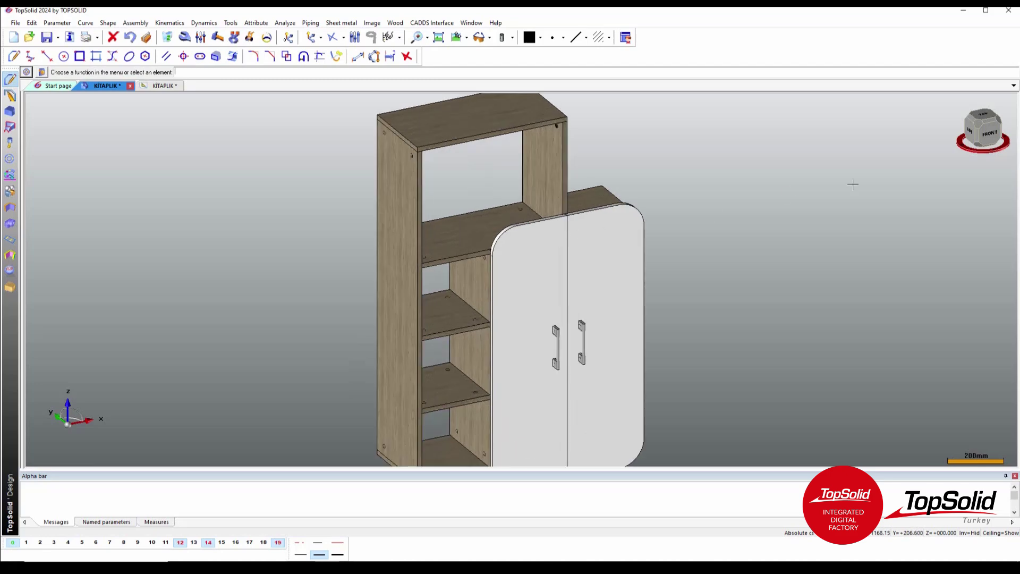
left_click(1009, 149)
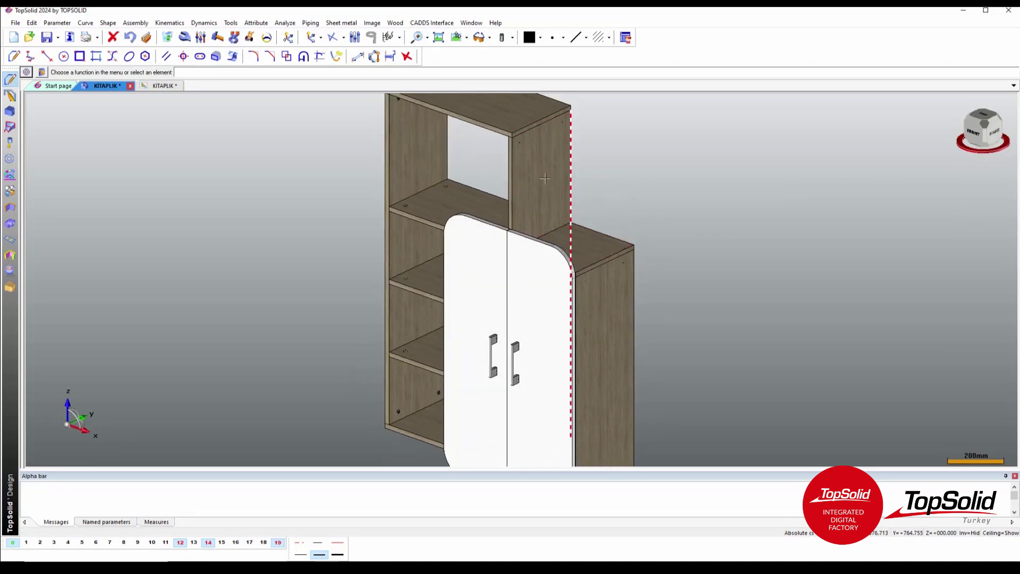
left_click(9, 287)
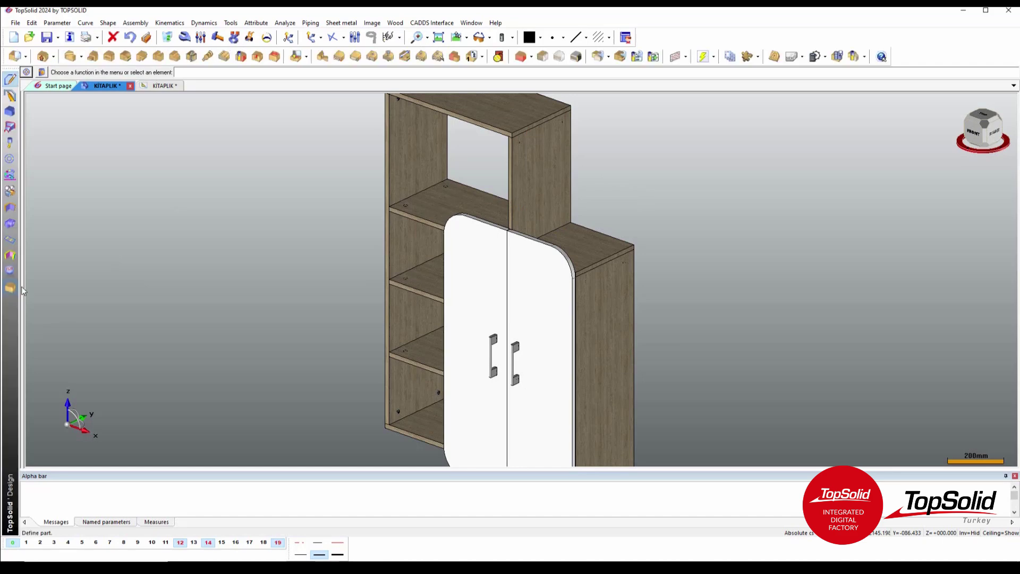
left_click(520, 56)
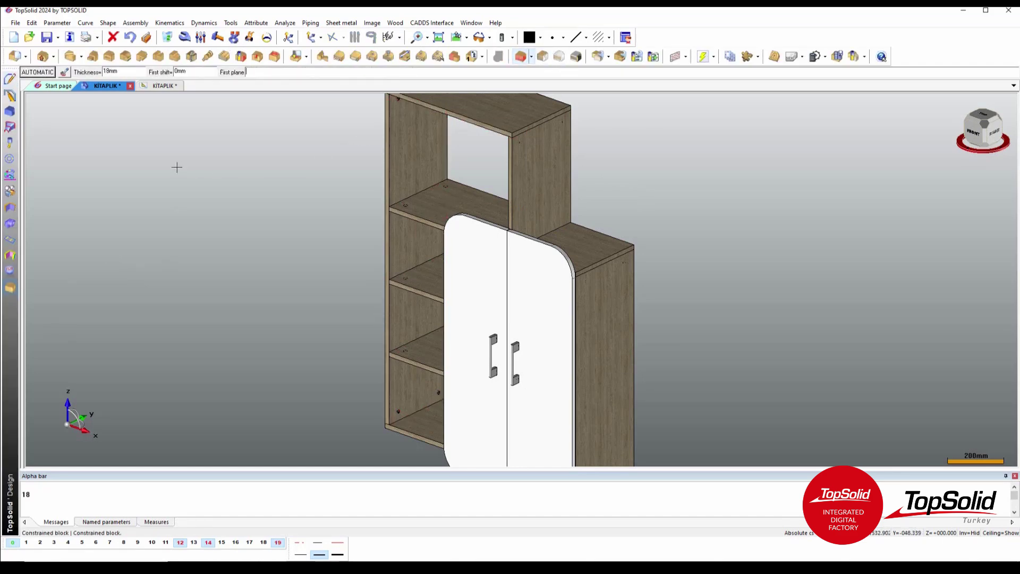
scroll(642, 160, "up", 1)
scroll(642, 159, "up", 1)
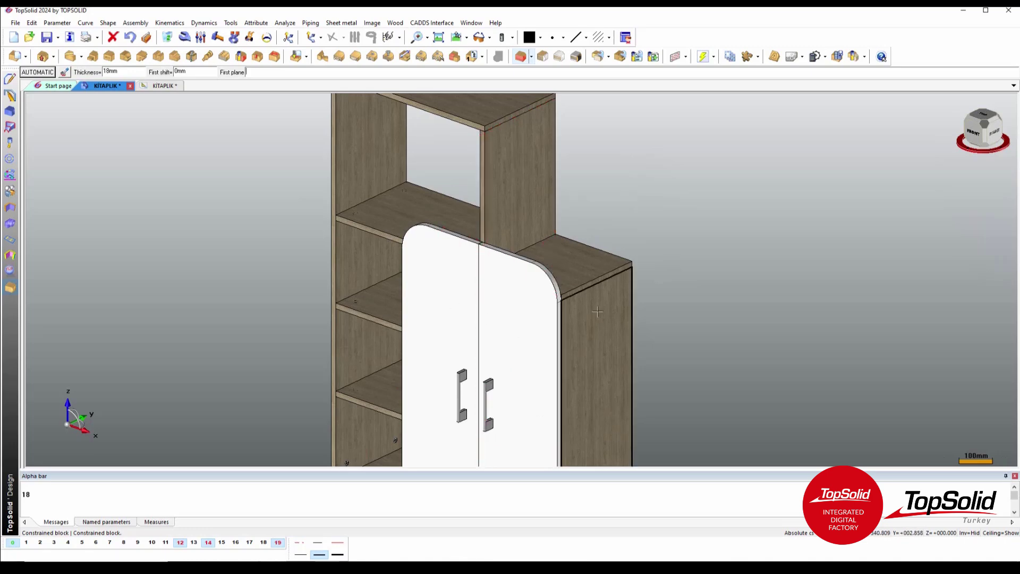
left_click(596, 278)
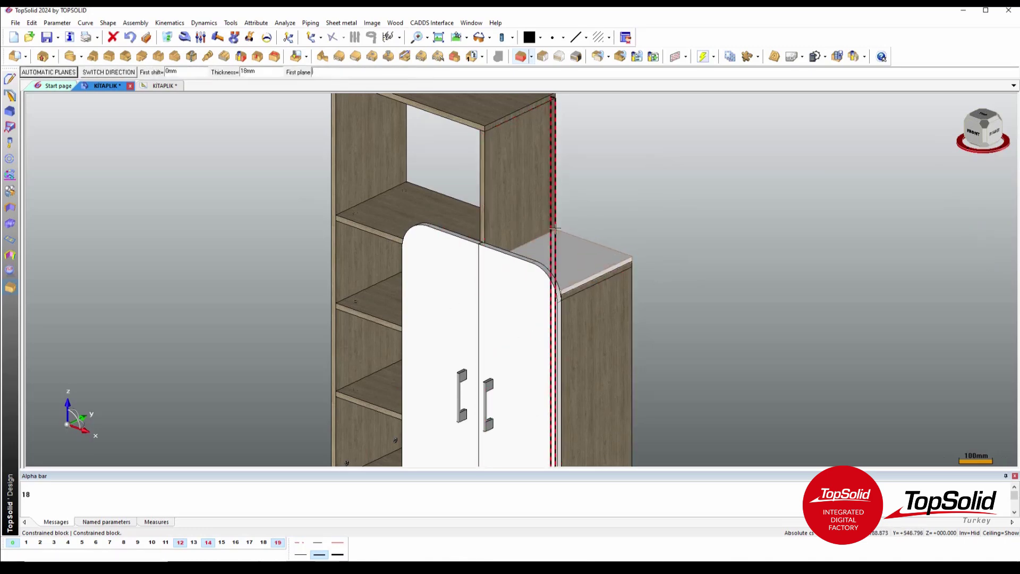
left_click(571, 276)
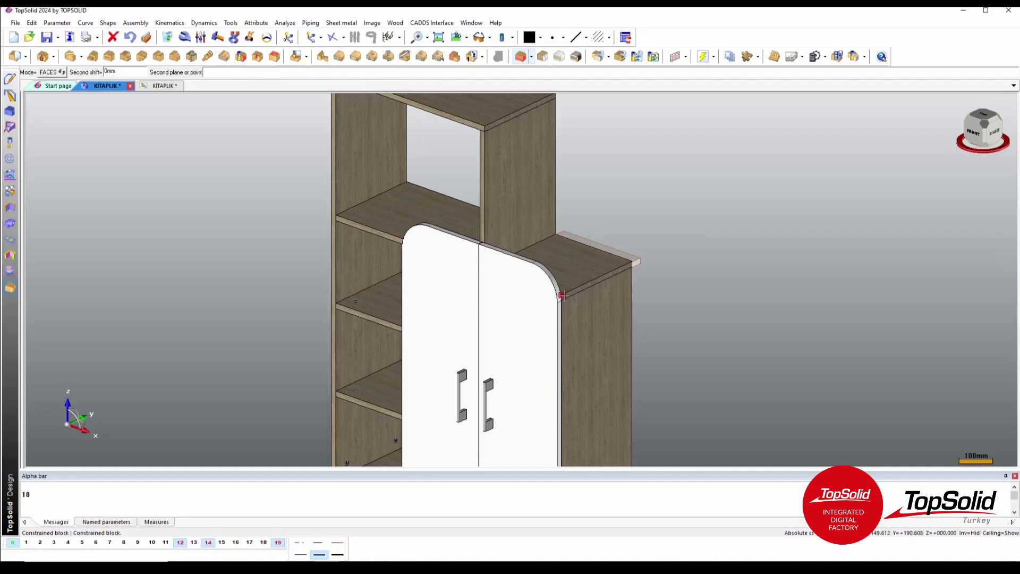
middle_click_drag(562, 295, 423, 328)
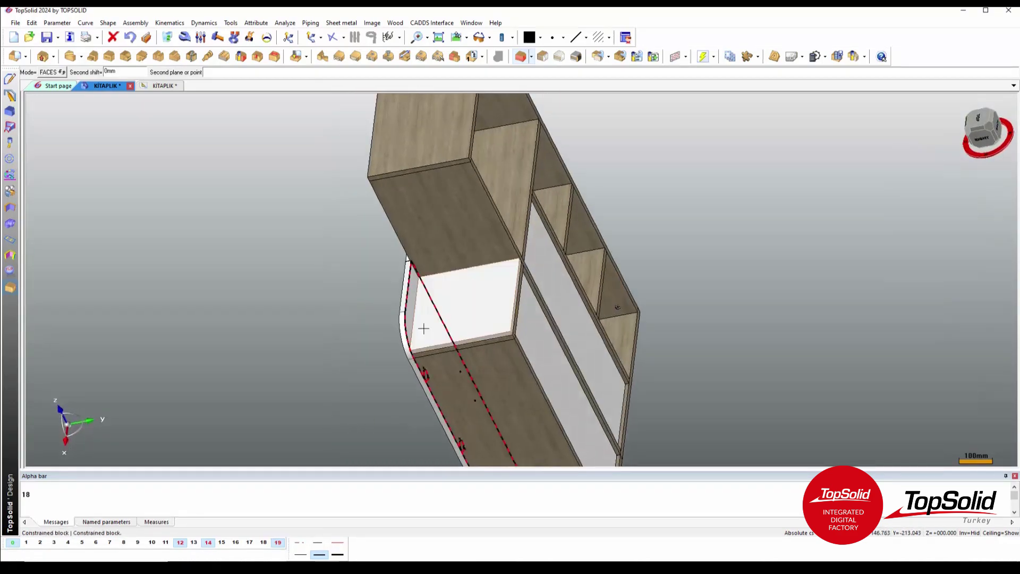
left_click(417, 326)
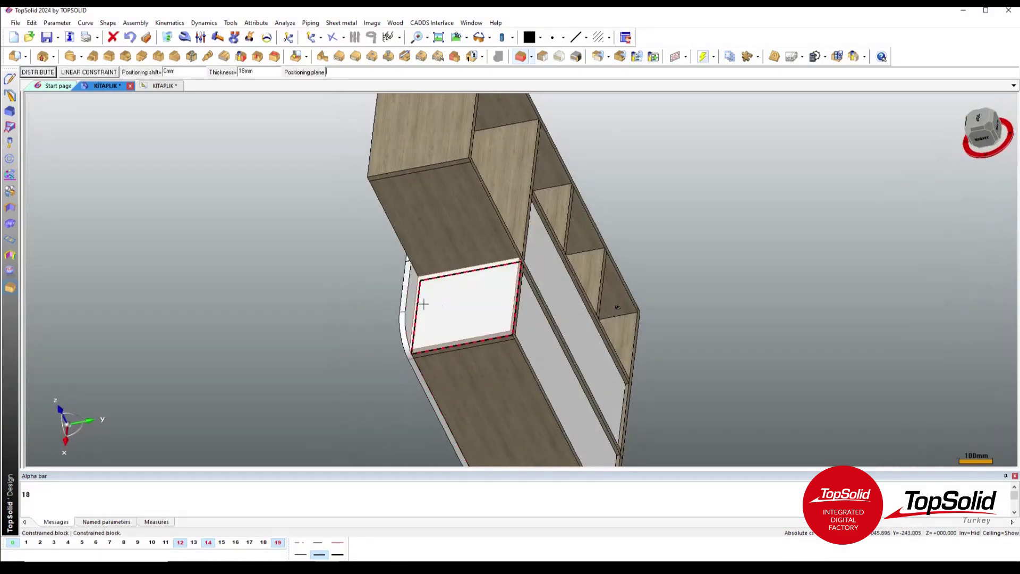
left_click(442, 303)
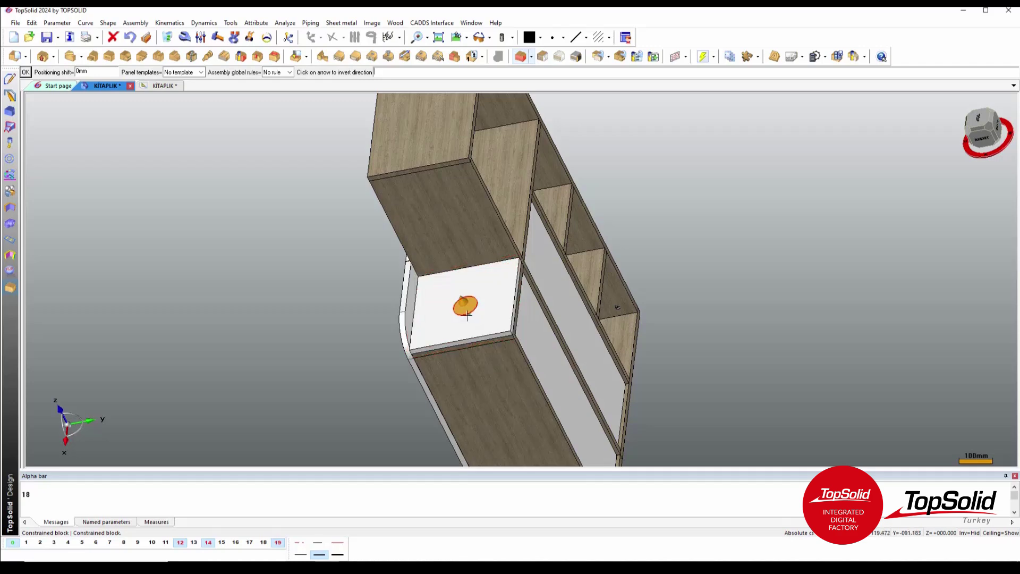
middle_click_drag(475, 323, 513, 261)
type("25")
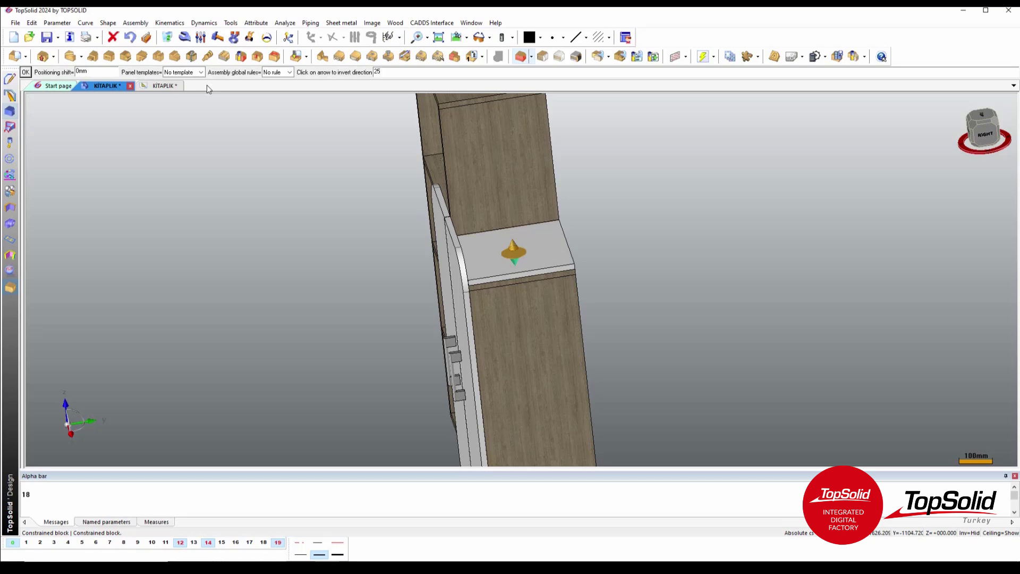
Step: Apply the 250 mm positioning shift and finish placing the small shelf
type("0")
key("Return")
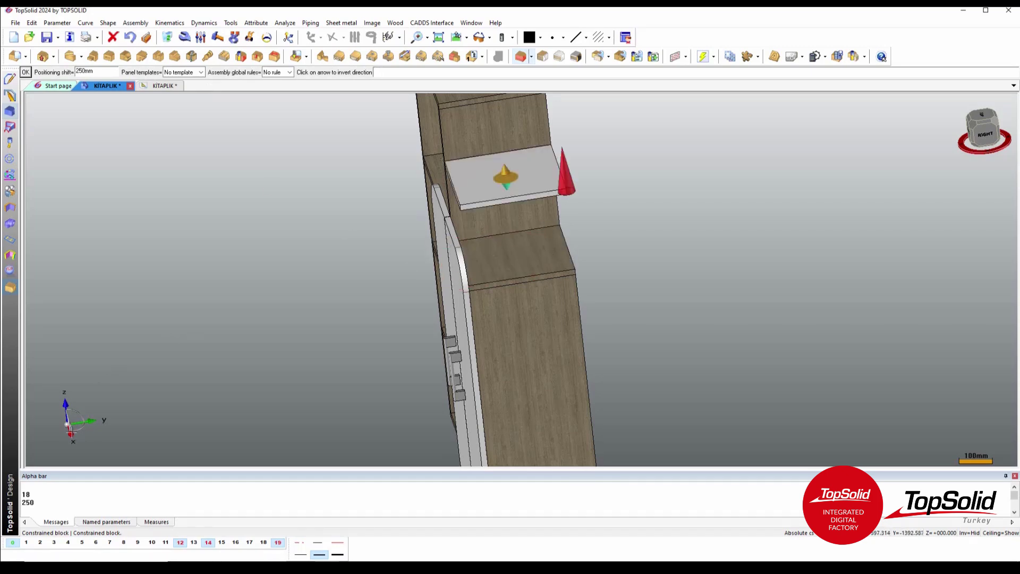
right_click(71, 431)
left_click(101, 486)
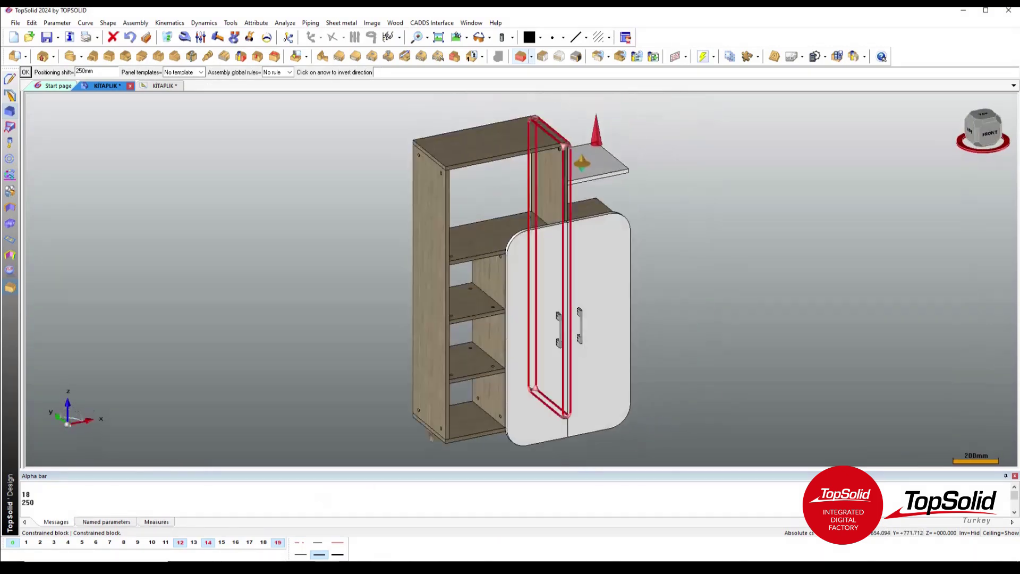
scroll(694, 175, "up", 1)
scroll(584, 231, "up", 2)
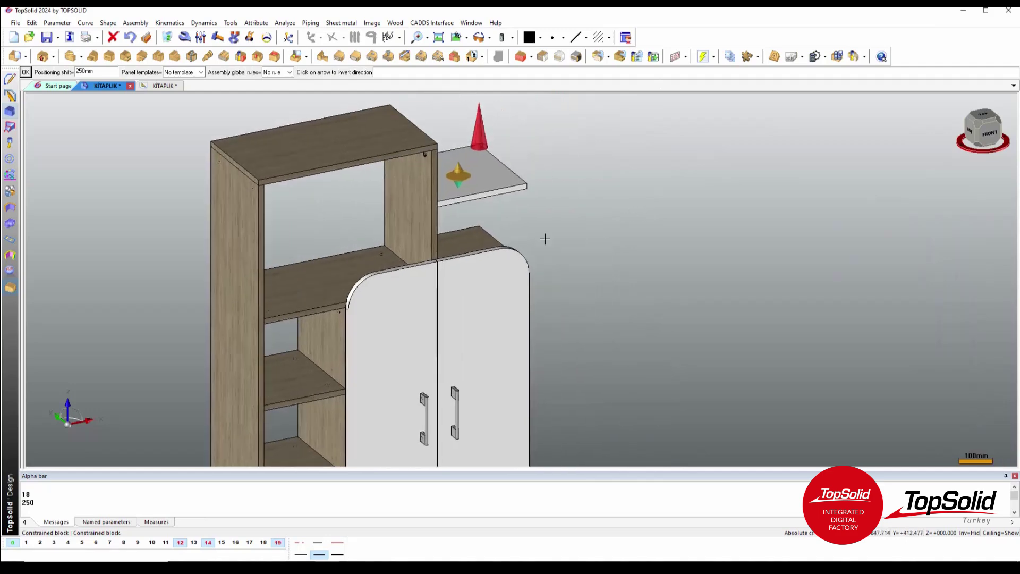
key("Return")
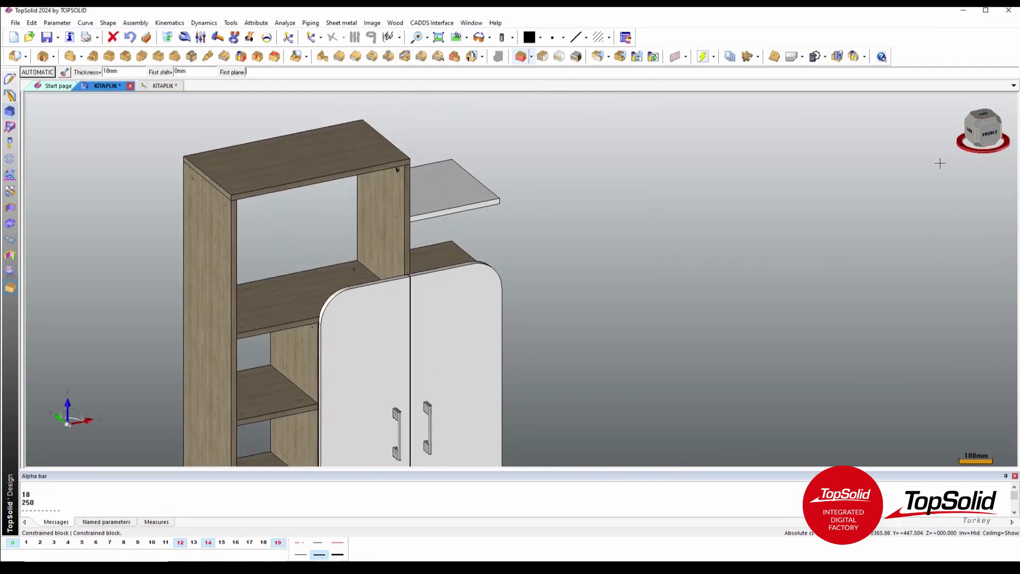
Step: Create a flipped block panel filling the space under the small shelf
left_click_drag(993, 154, 639, 267)
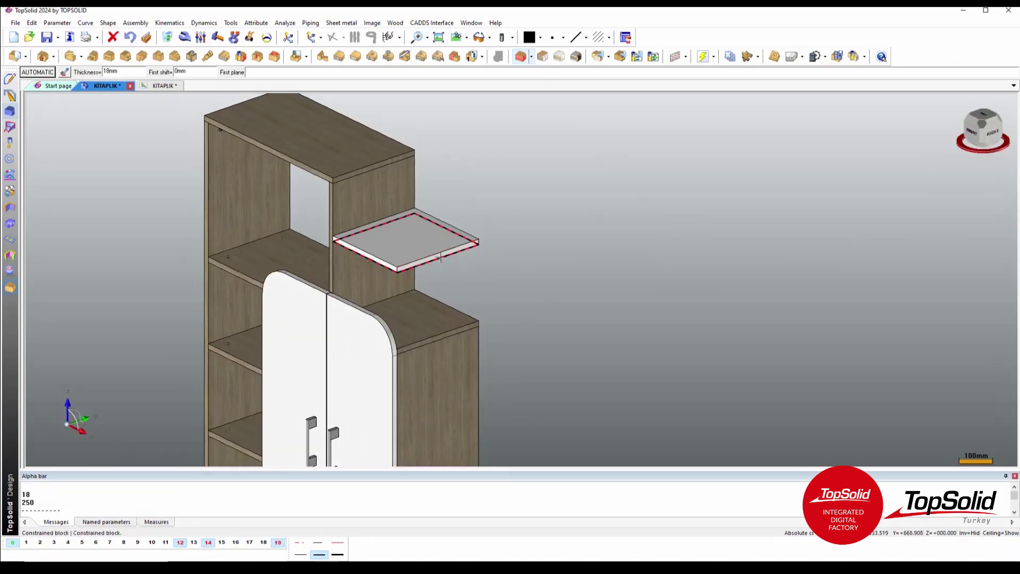
left_click(441, 258)
left_click(431, 323)
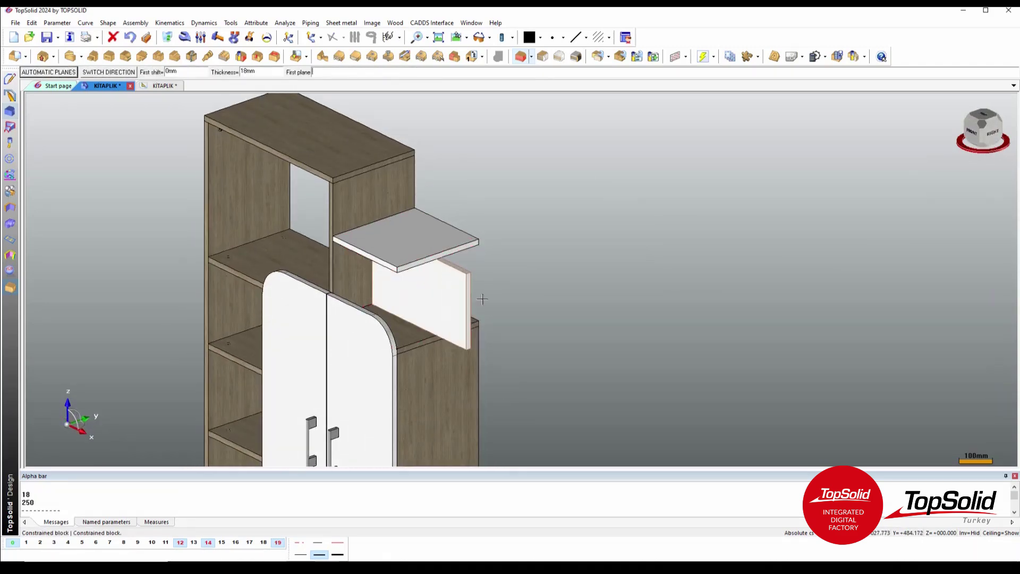
left_click(290, 223)
left_click(106, 73)
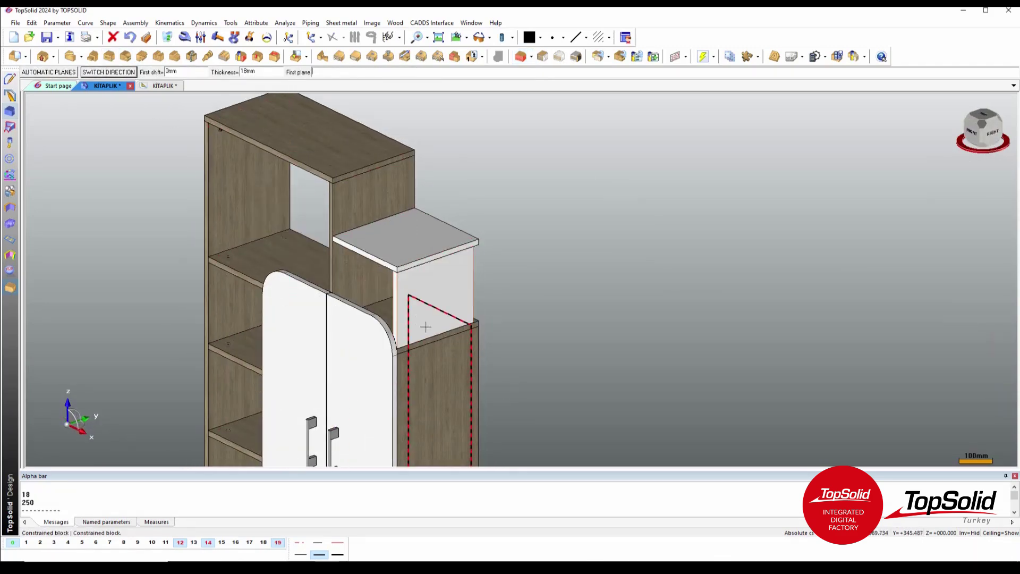
Step: Add another block panel in the box below the shelf and reset to isometric
left_click(469, 320)
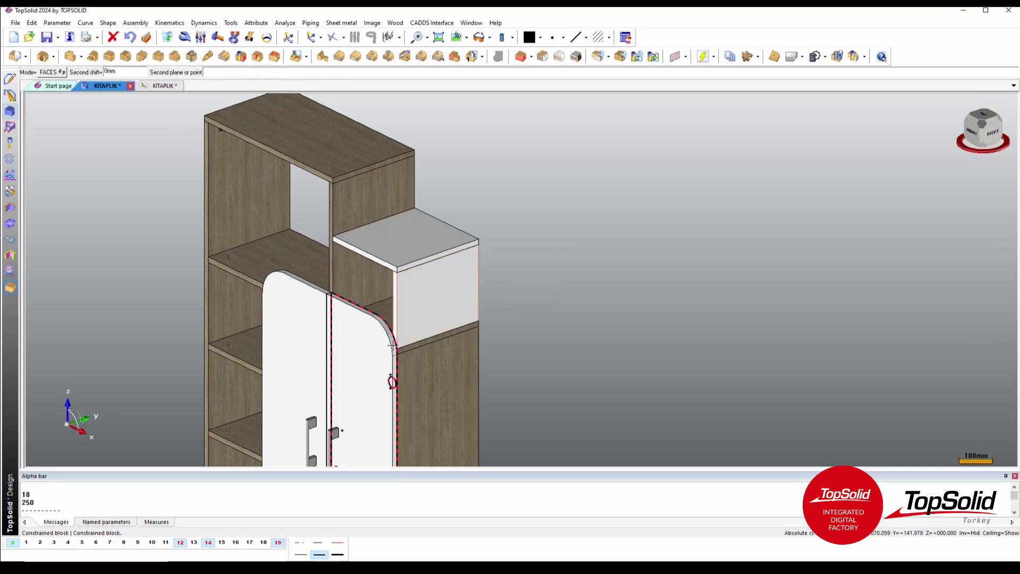
left_click(393, 348)
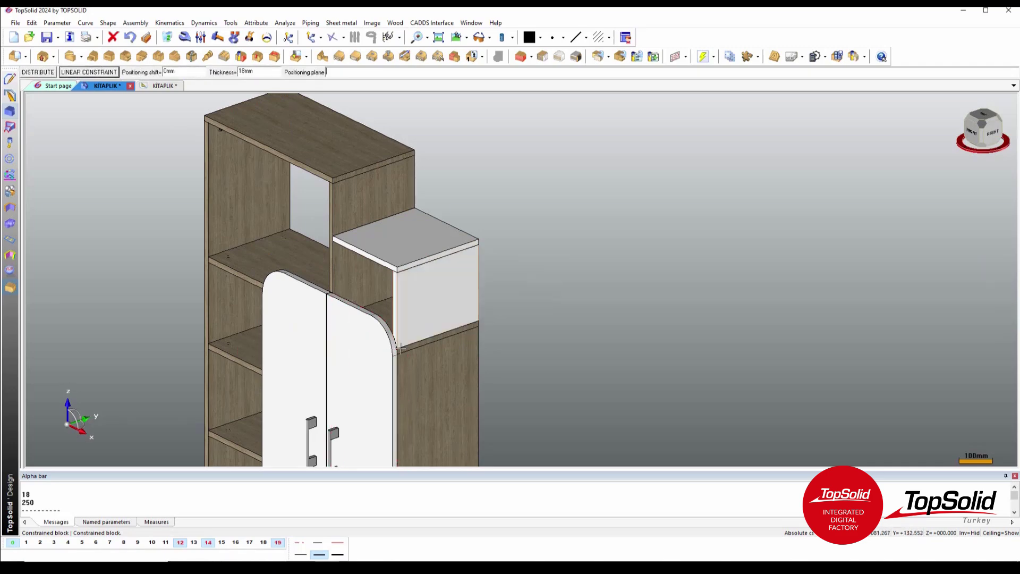
left_click(414, 347)
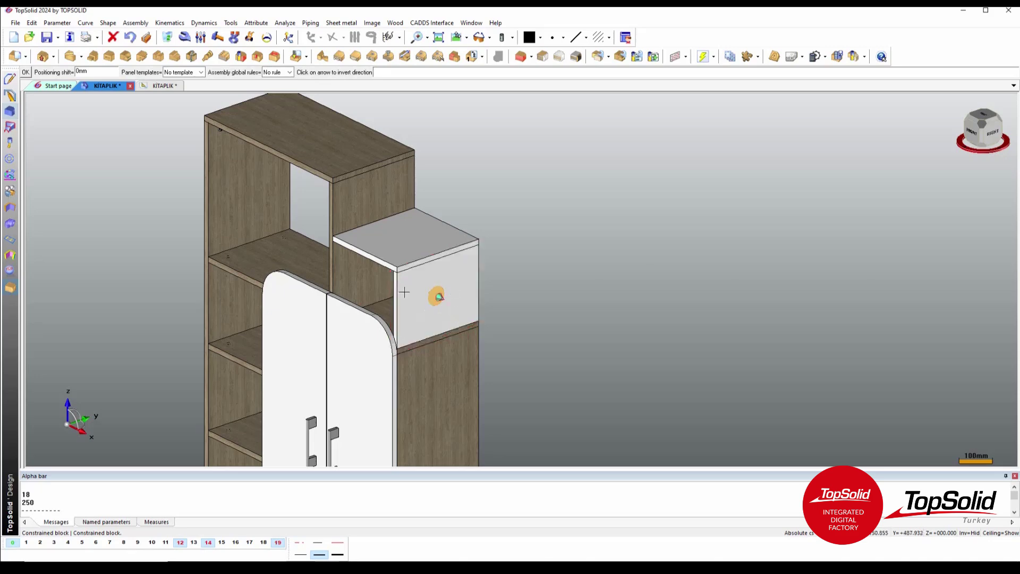
scroll(403, 292, "up", 3)
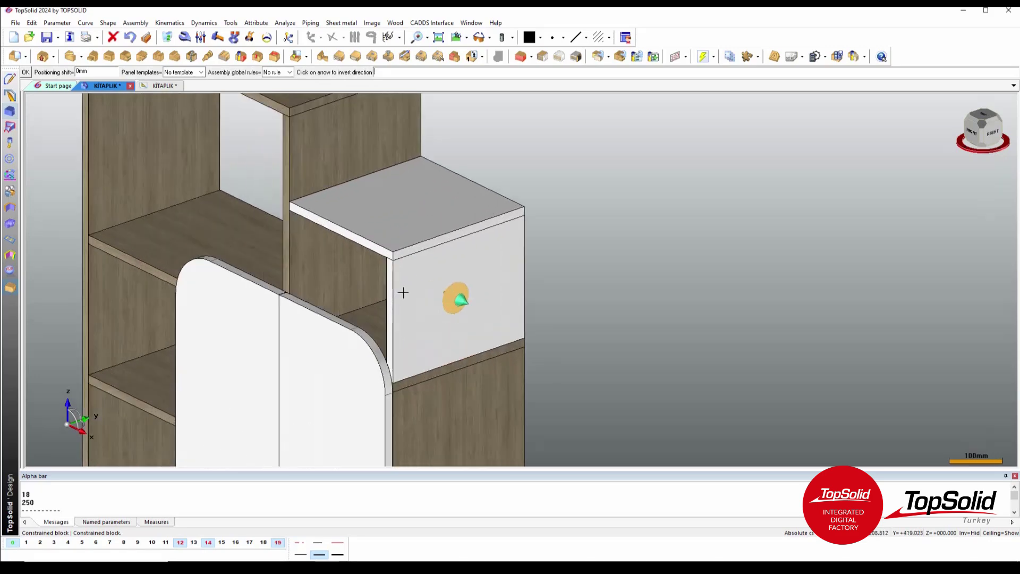
right_click(73, 424)
left_click(159, 483)
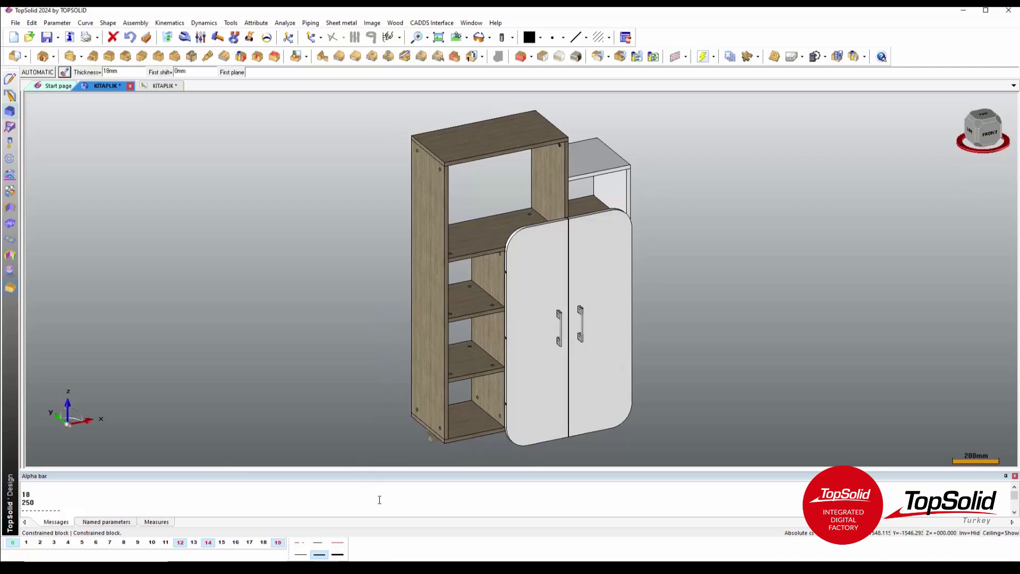
left_click(161, 85)
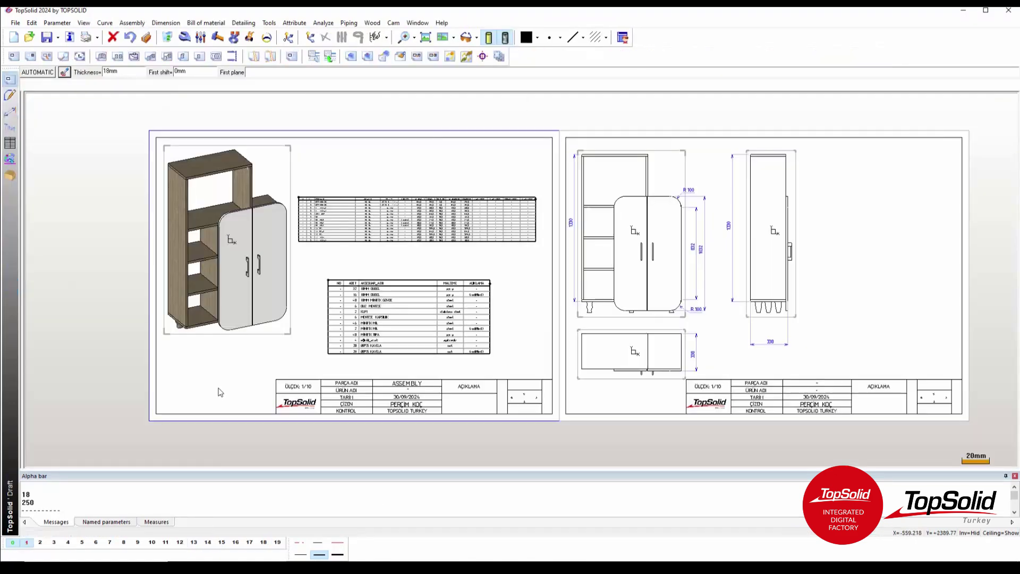
middle_click_drag(505, 312, 476, 313)
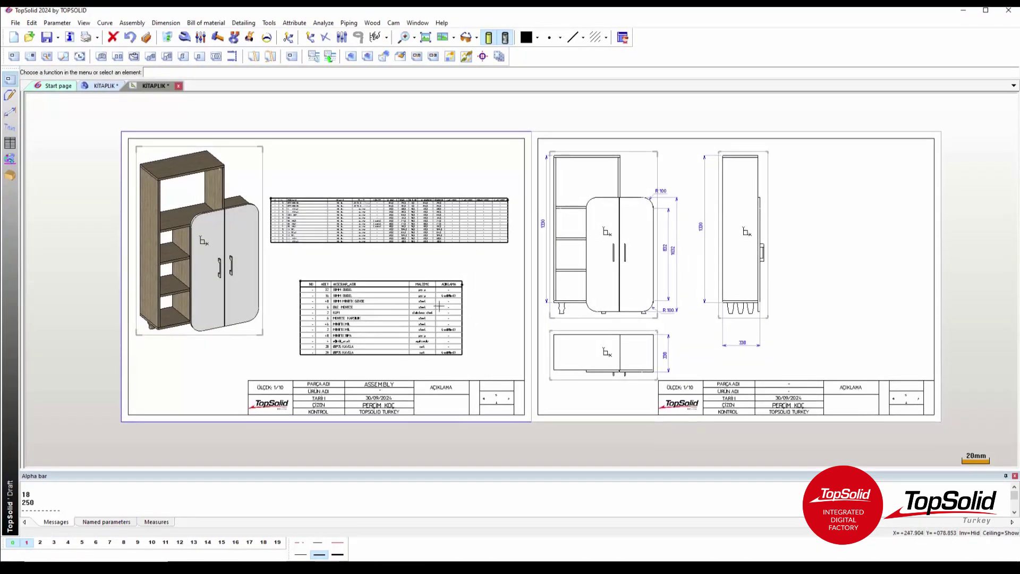
left_click(105, 86)
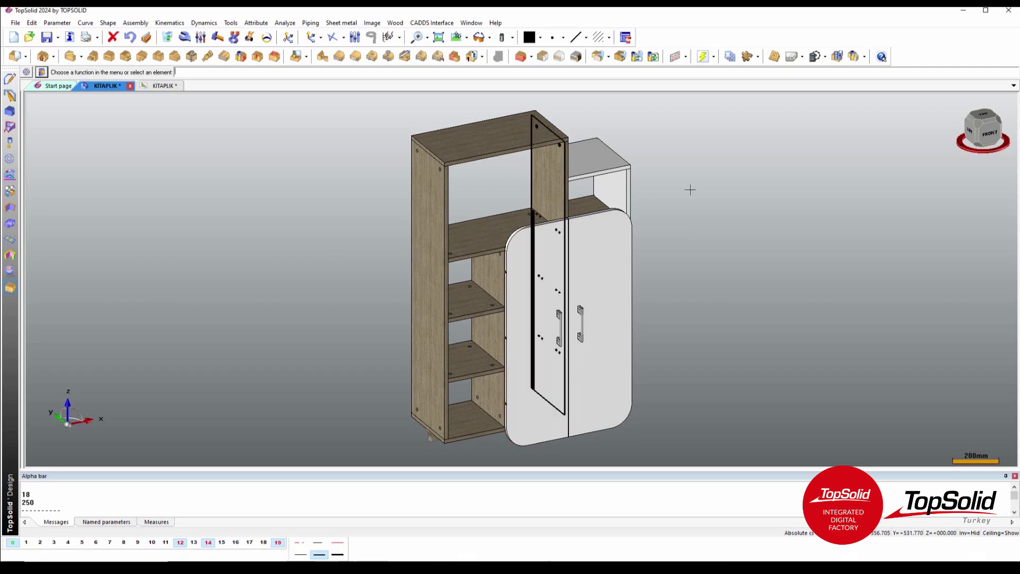
scroll(746, 235, "up", 1)
scroll(678, 253, "down", 2)
scroll(701, 280, "down", 1)
scroll(425, 223, "down", 1)
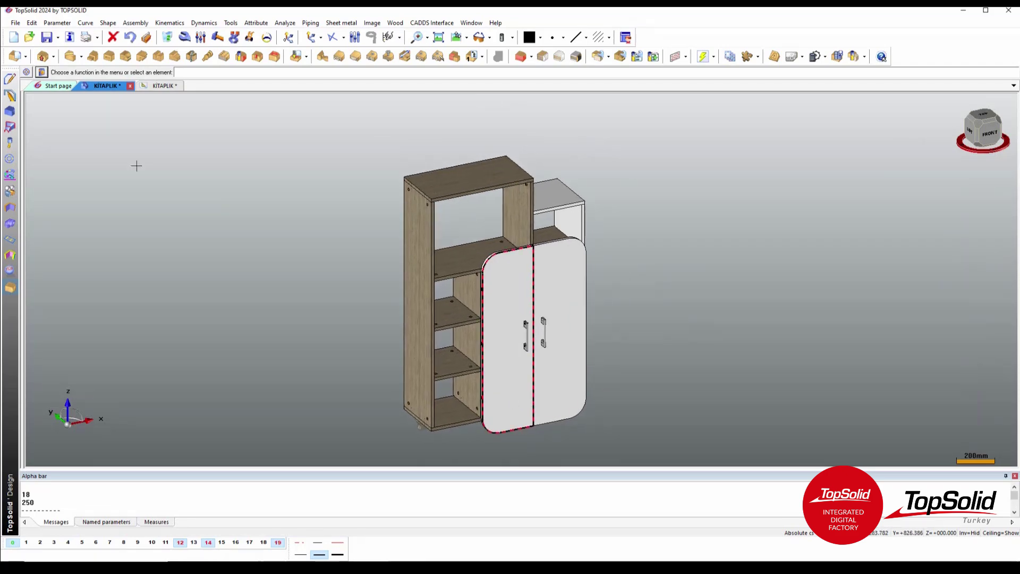
Step: Define the side unit's 18 mm top and side panels (320×250, 320×300) as parts
left_click(25, 57)
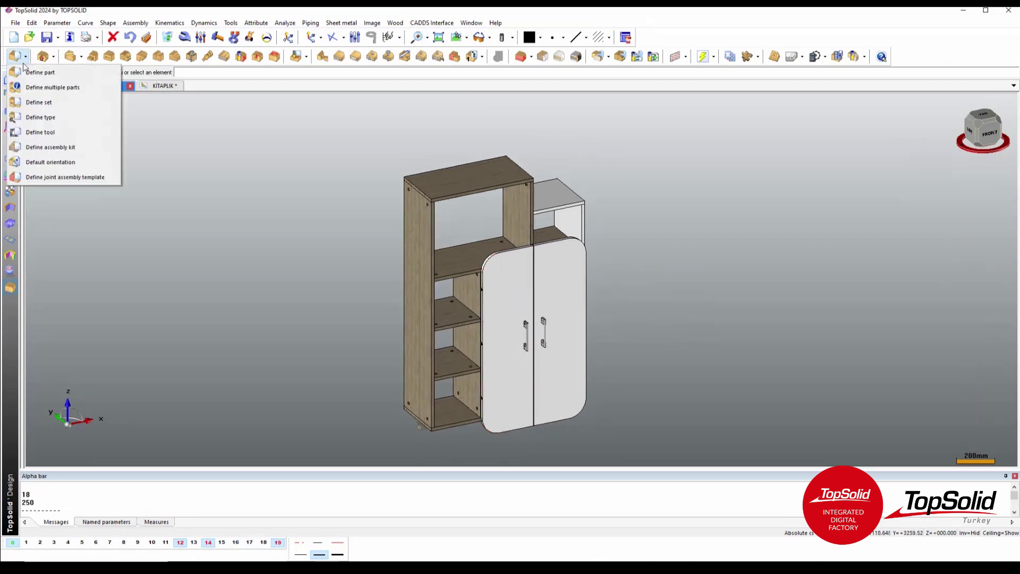
left_click(42, 86)
left_click(555, 193)
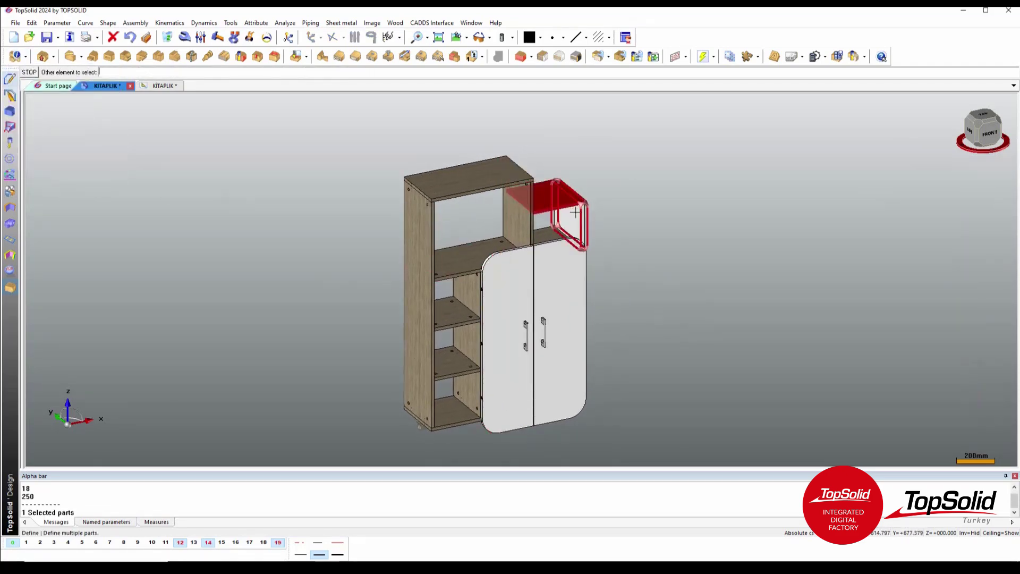
left_click(574, 213)
key("Return")
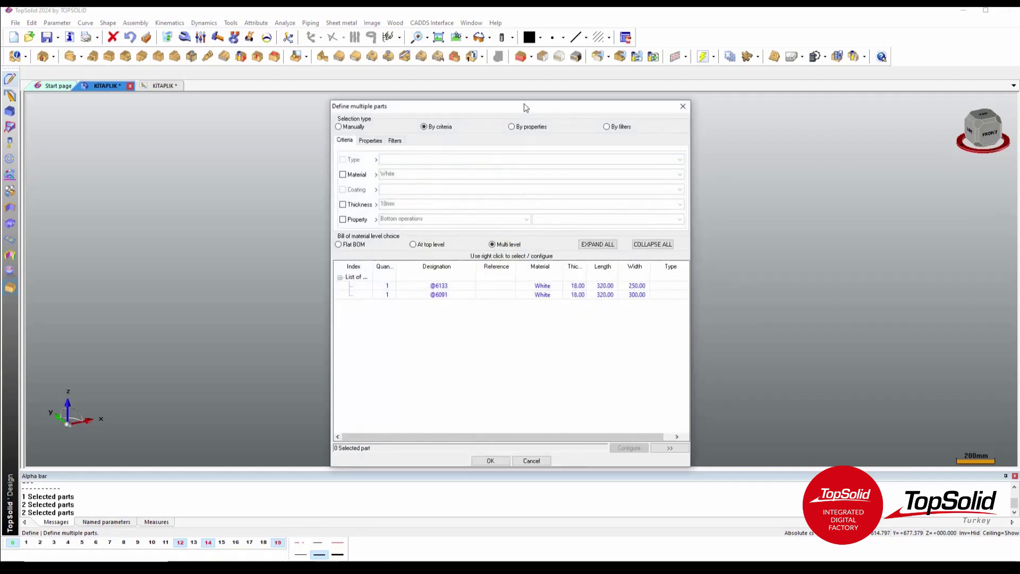
mouse_move(512, 115)
left_mouse_down()
mouse_move(290, 120)
mouse_move(211, 88)
left_mouse_up()
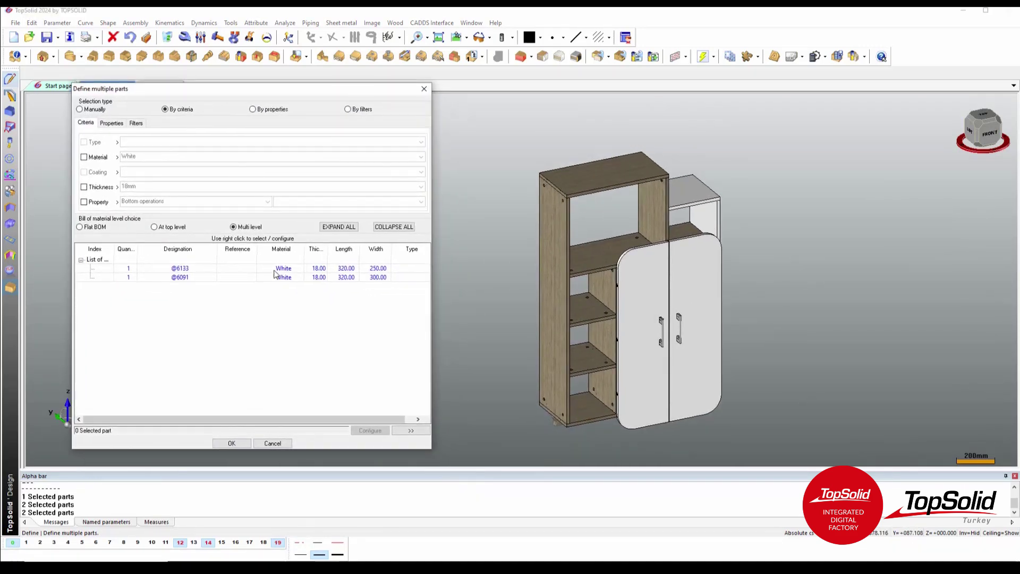
left_click(236, 446)
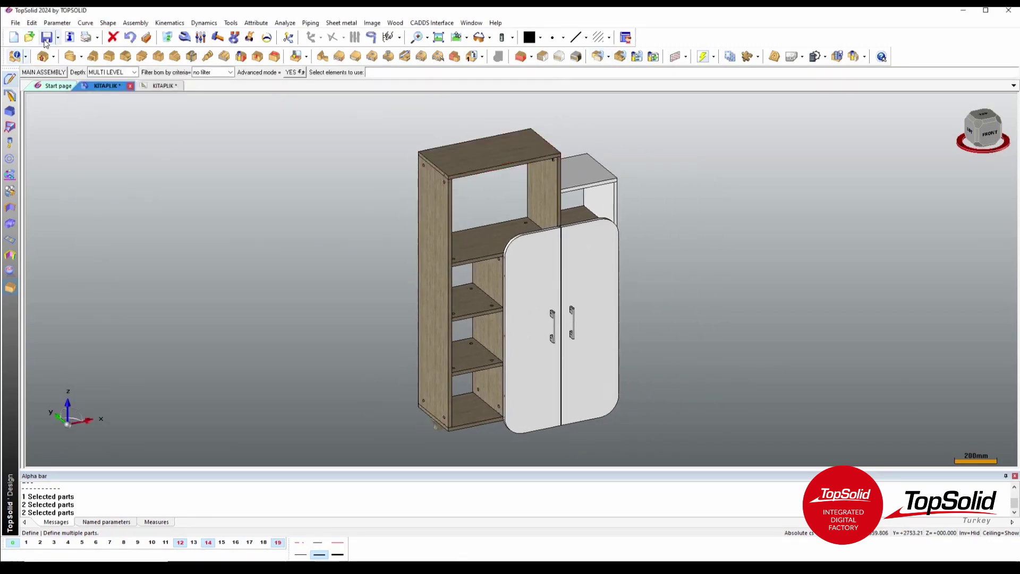
Step: Update all drawing views on the sheet to the current model
left_click(151, 86)
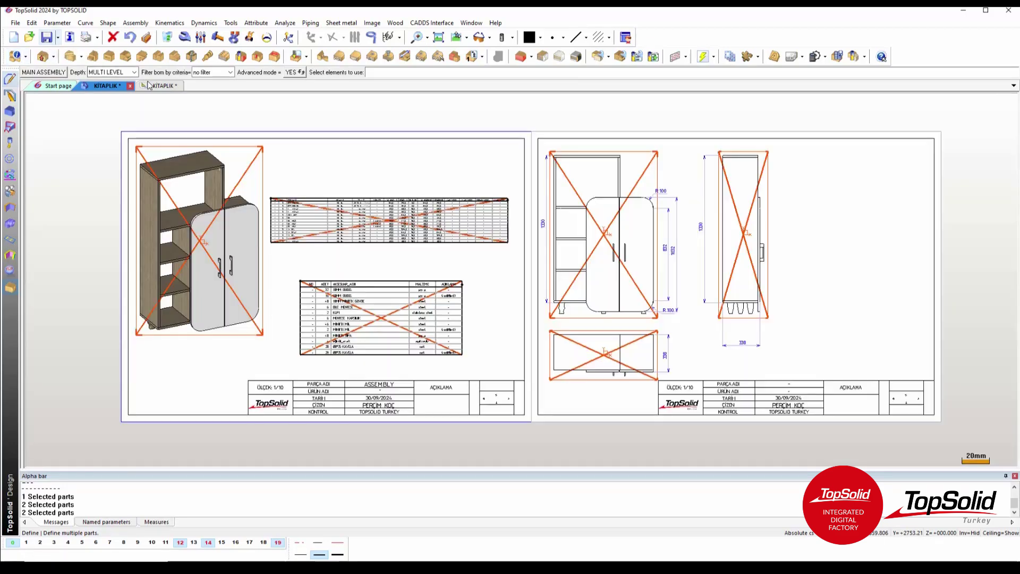
key("ctrl+Tab")
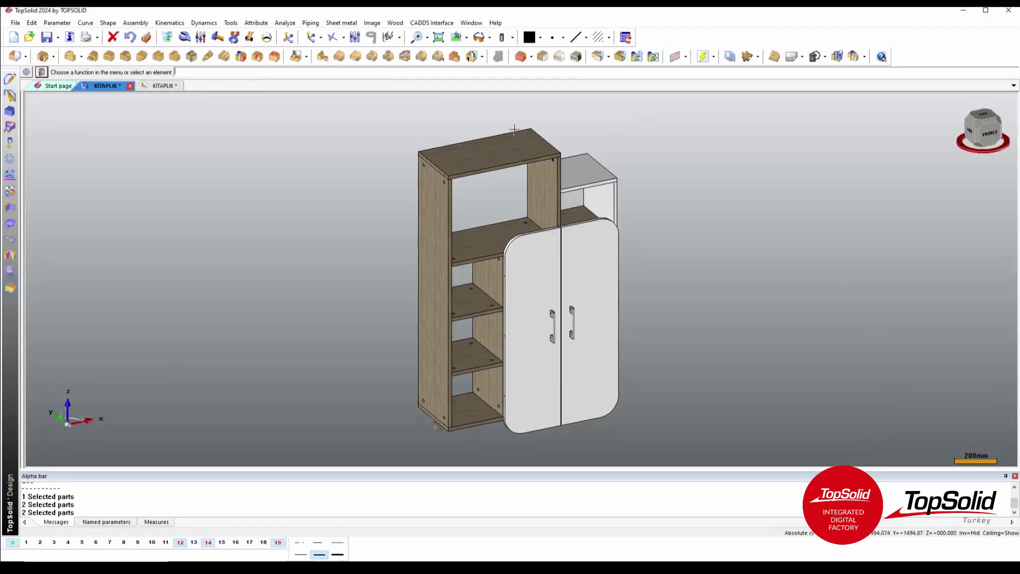
left_click(160, 86)
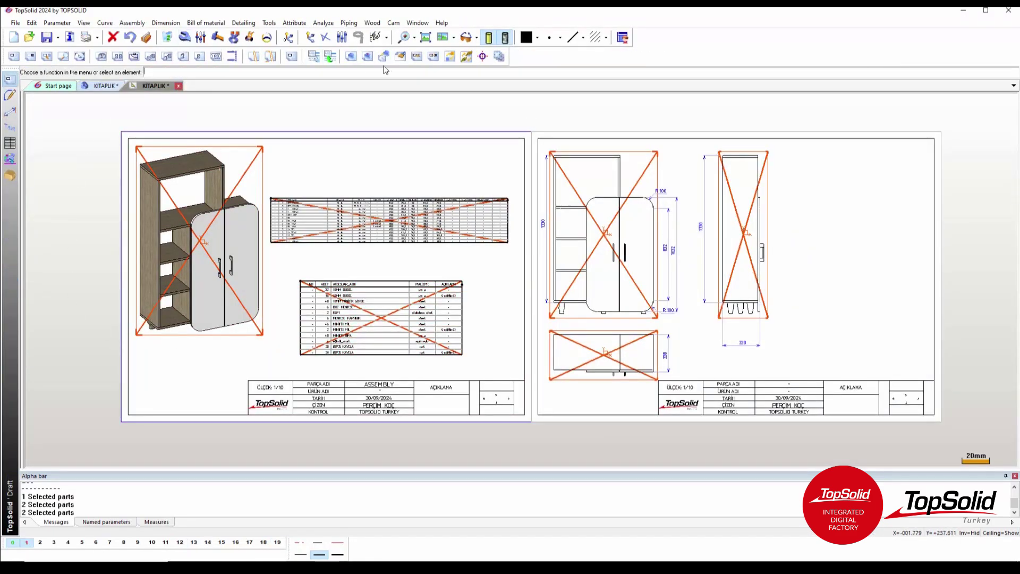
left_click(402, 59)
left_click(35, 72)
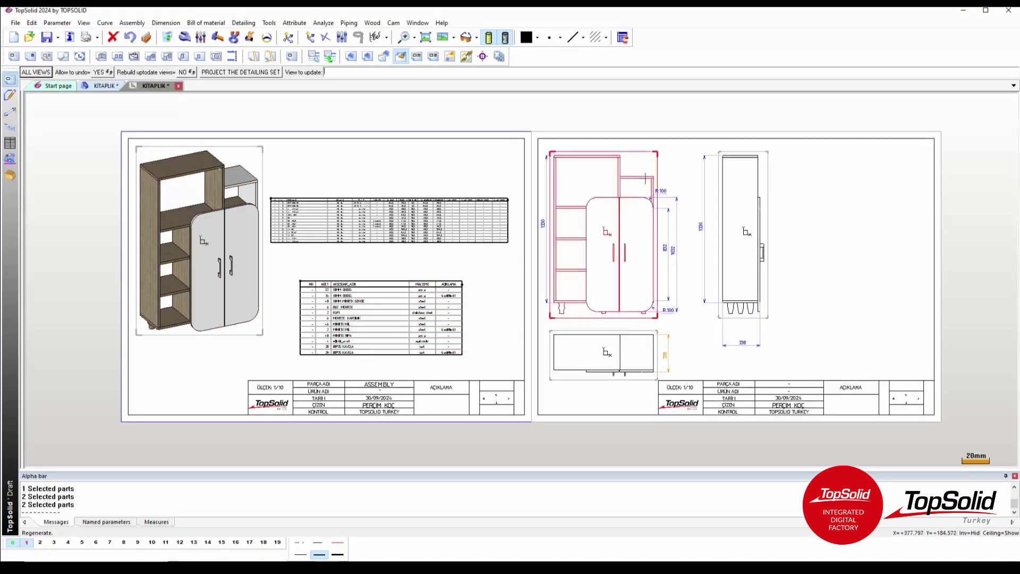
Step: Zoom to the front view's upper right area and start a dimension
scroll(662, 195, "up", 1)
scroll(663, 195, "up", 2)
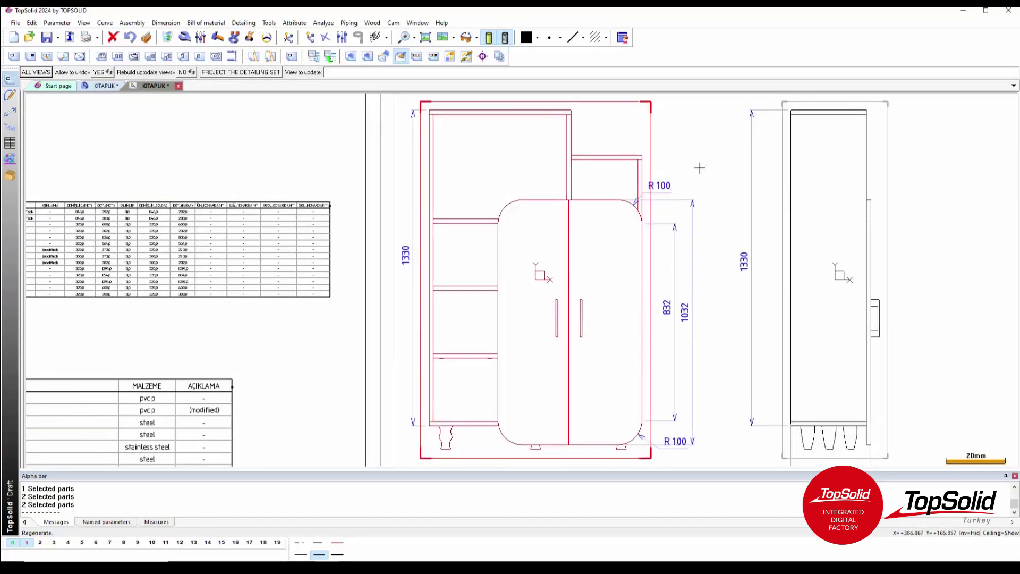
scroll(845, 141, "down", 2)
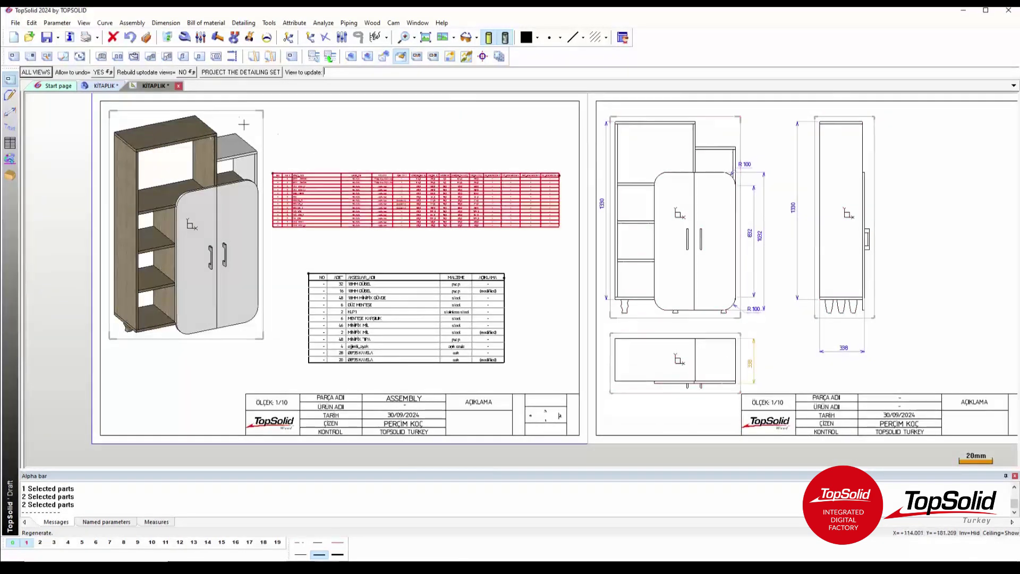
scroll(763, 177, "up", 2)
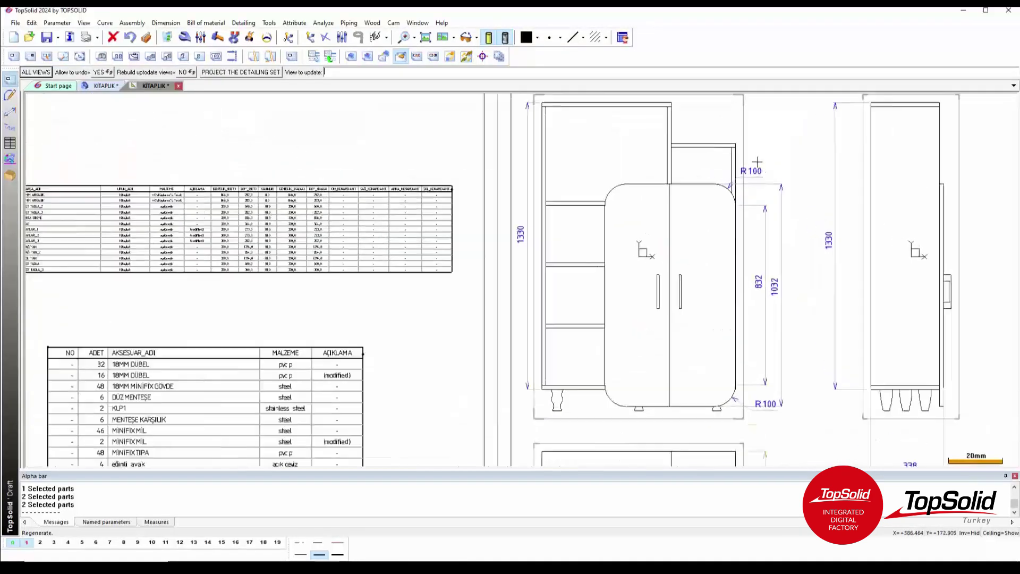
scroll(763, 176, "up", 1)
middle_click_drag(763, 176, 569, 252)
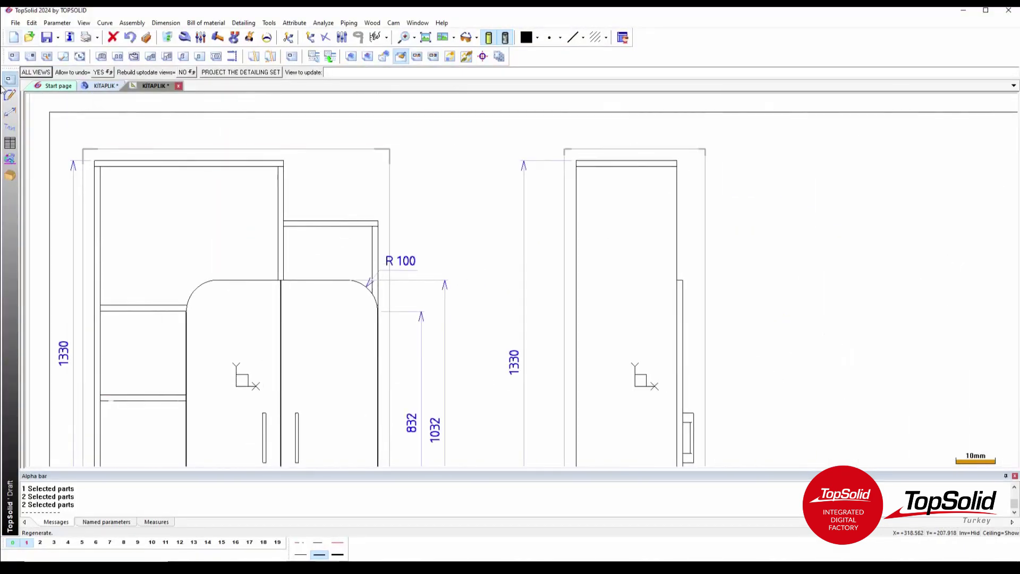
left_click(9, 97)
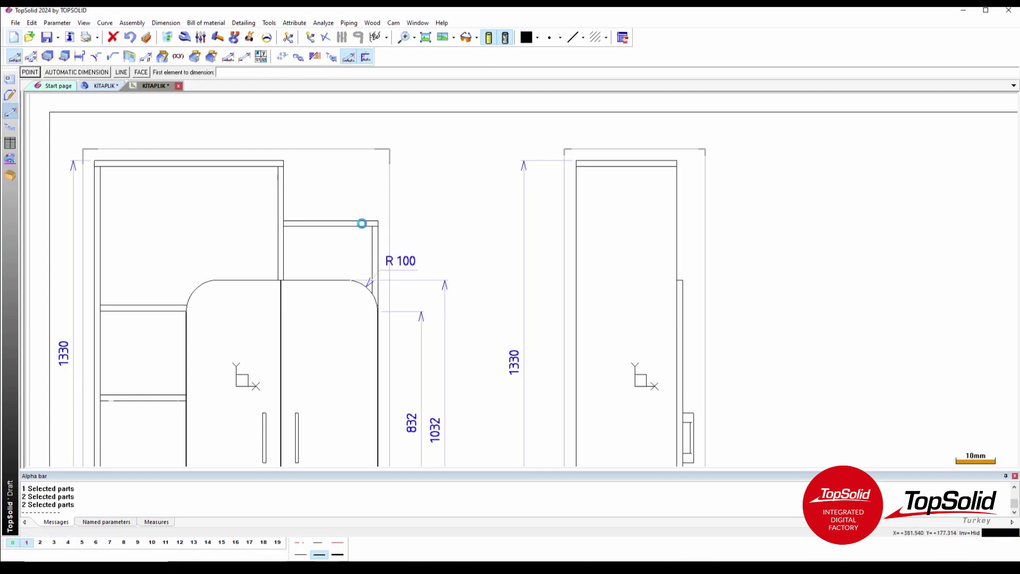
Step: Dimension the side shelf unit's 300 width and 250 height in the front view
left_click(363, 221)
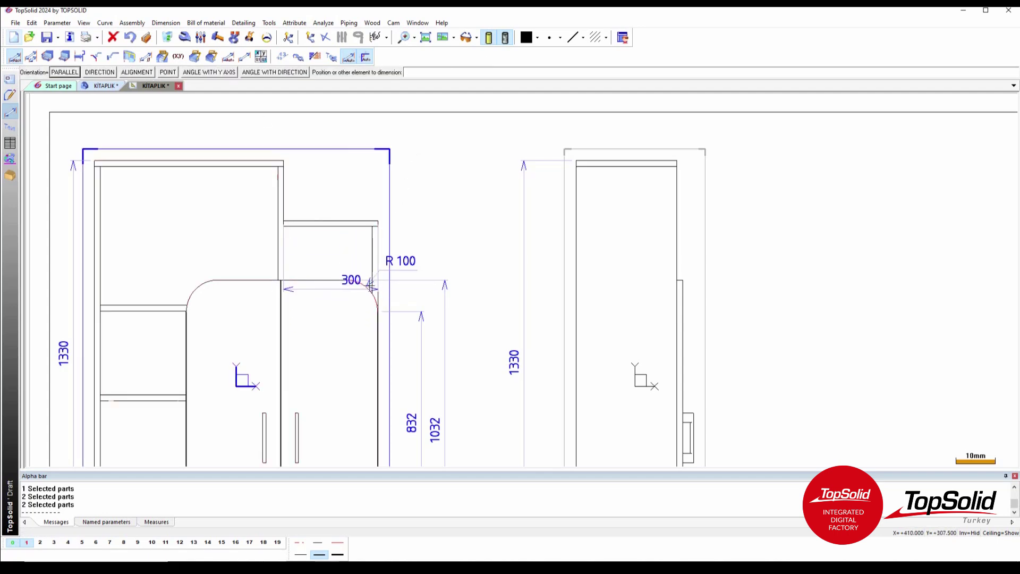
left_click(339, 189)
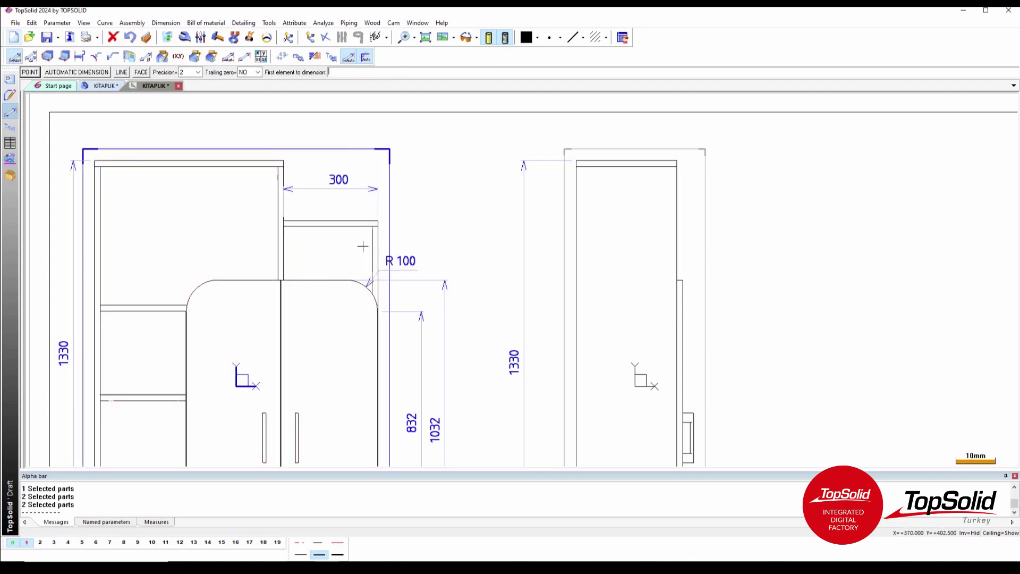
left_click(377, 260)
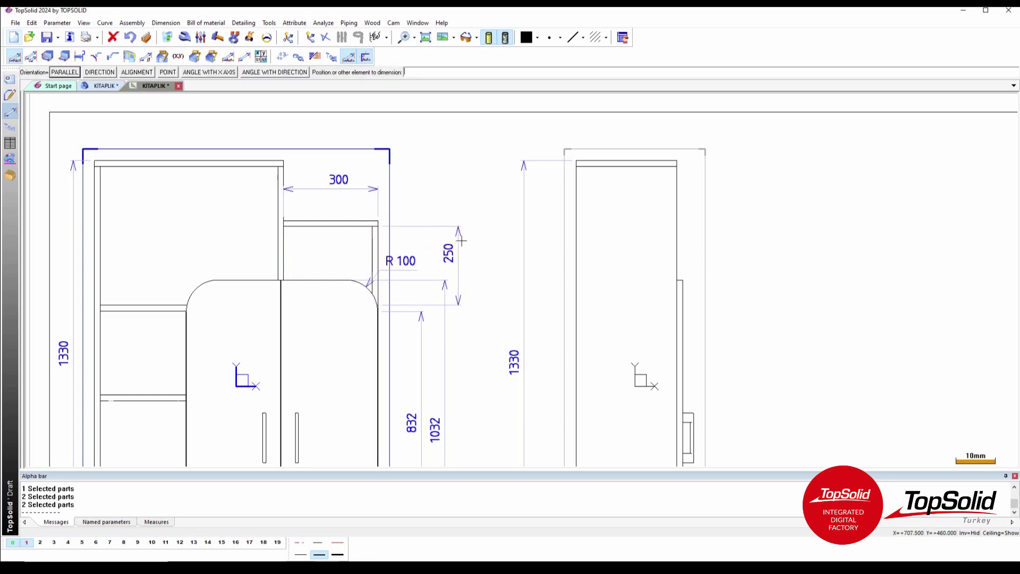
left_click(489, 249)
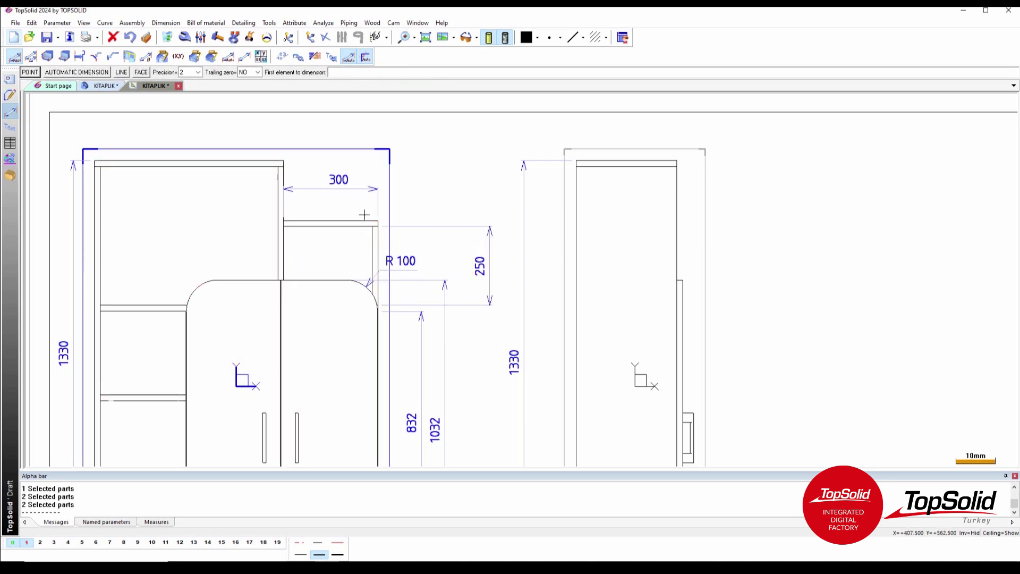
Step: Add the 18 top panel thickness dimension and fit the whole sheet in the window
scroll(480, 286, "down", 1)
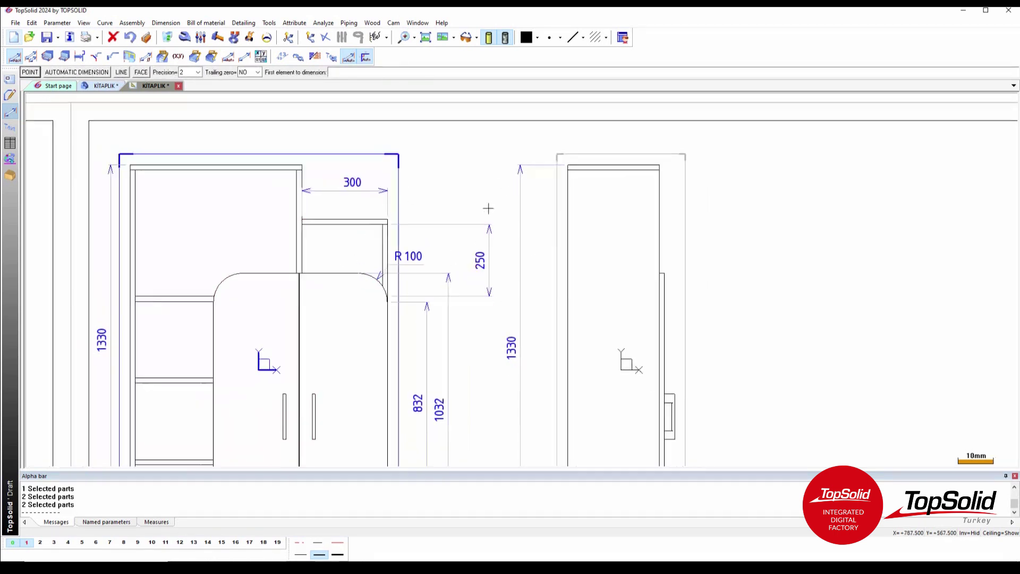
scroll(555, 221, "down", 1)
scroll(552, 228, "down", 2)
scroll(486, 225, "down", 1)
scroll(485, 225, "up", 1)
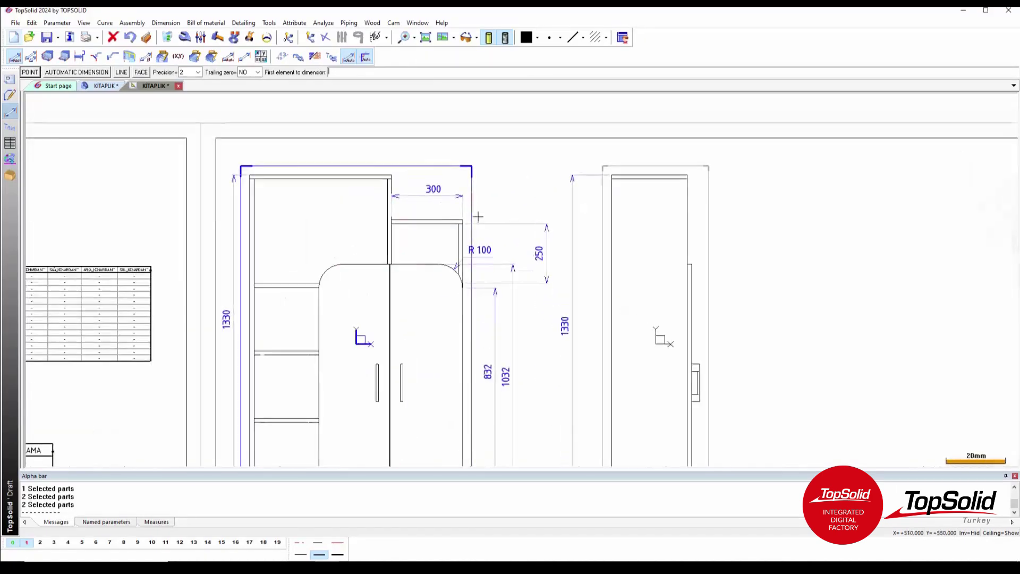
scroll(462, 223, "up", 1)
scroll(458, 221, "up", 2)
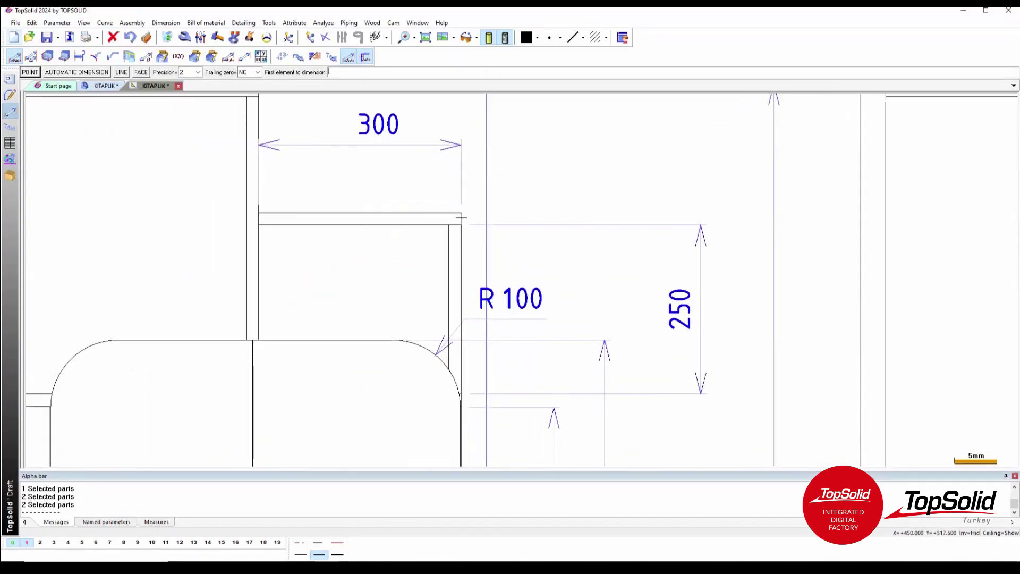
left_click(461, 218)
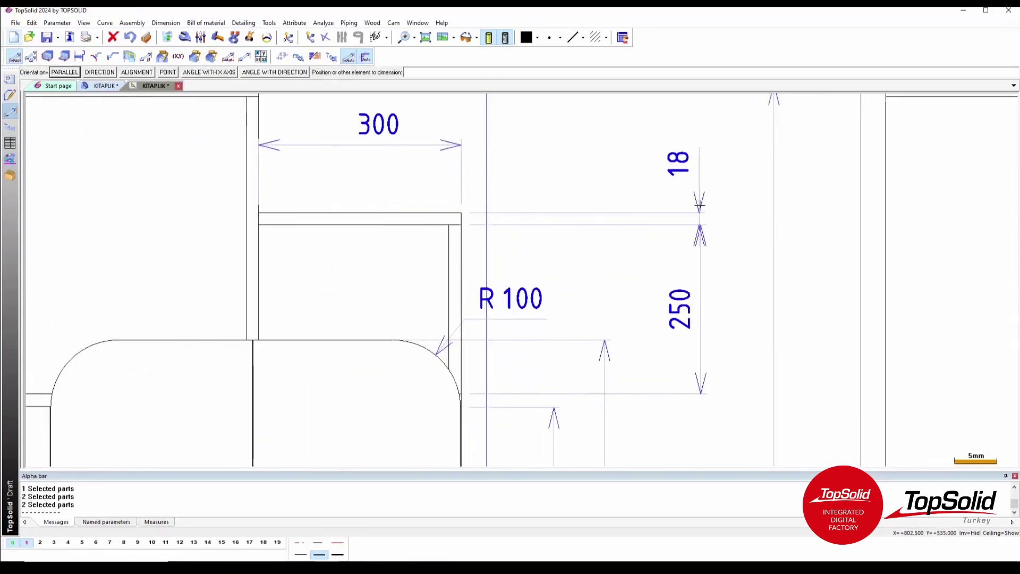
left_click(702, 206)
scroll(538, 250, "down", 2)
scroll(600, 249, "down", 1)
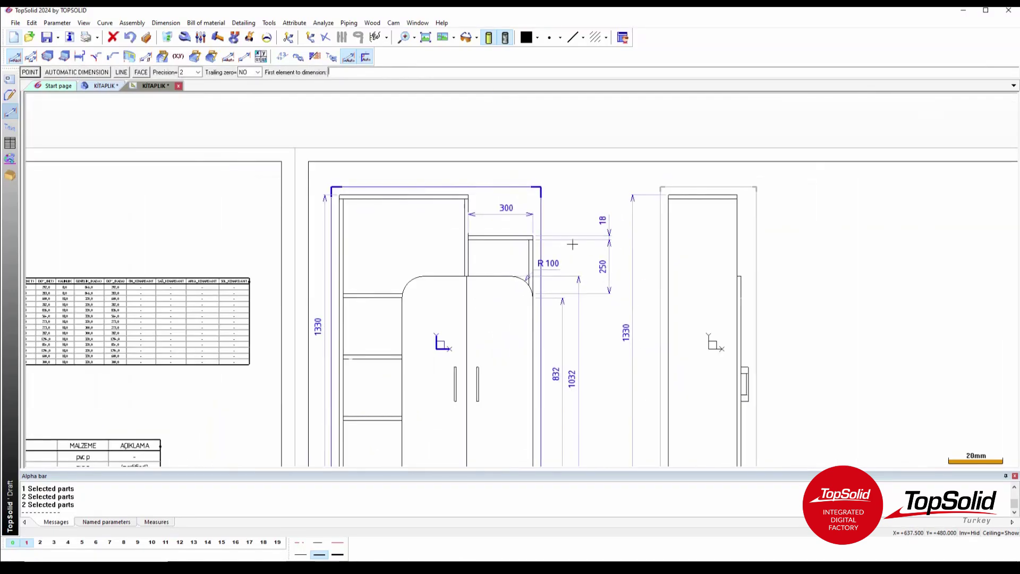
scroll(574, 244, "down", 1)
scroll(478, 239, "down", 1)
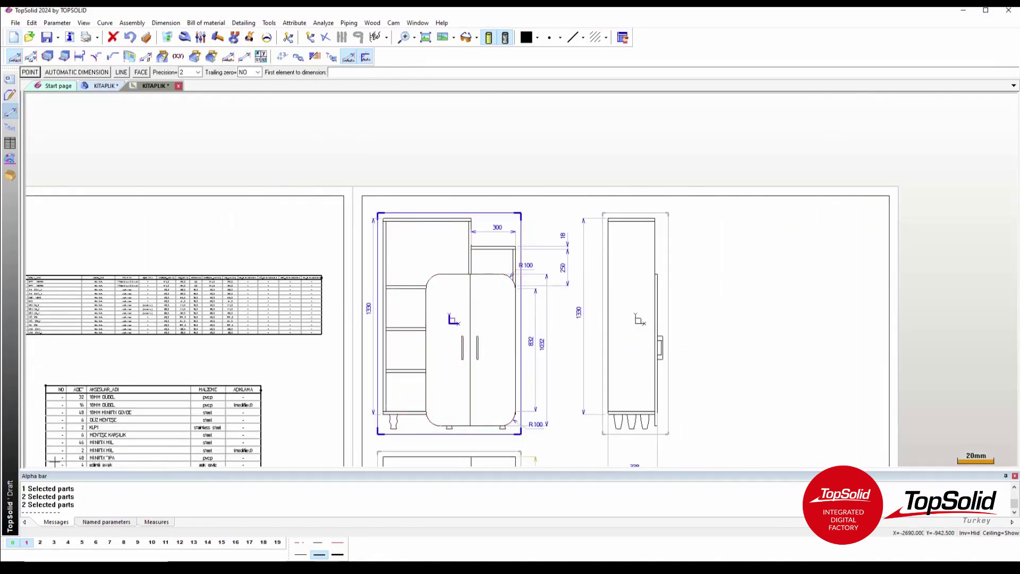
left_click(425, 37)
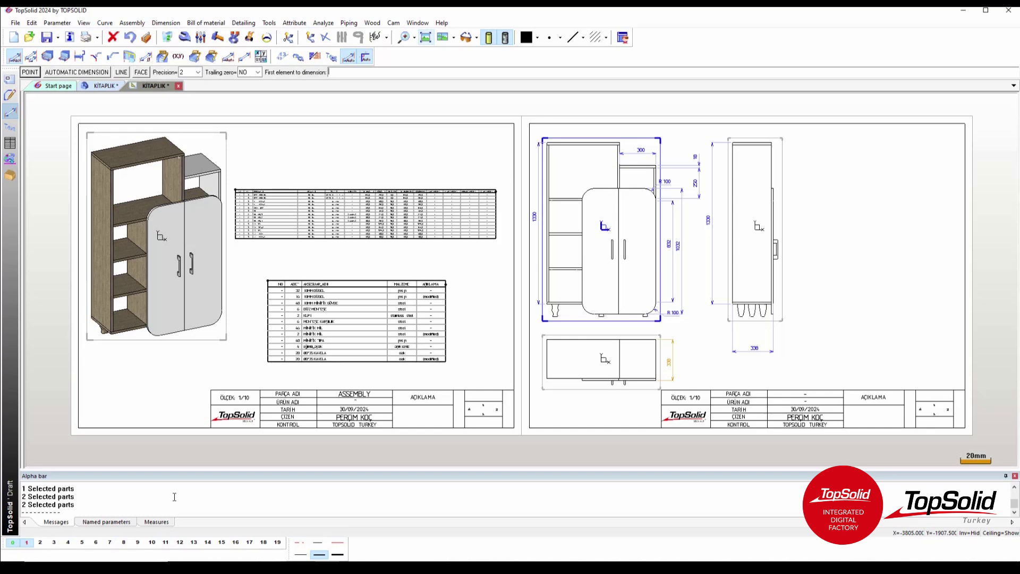
Step: Clear the message log and end the dimension command
right_click(220, 493)
left_click(244, 499)
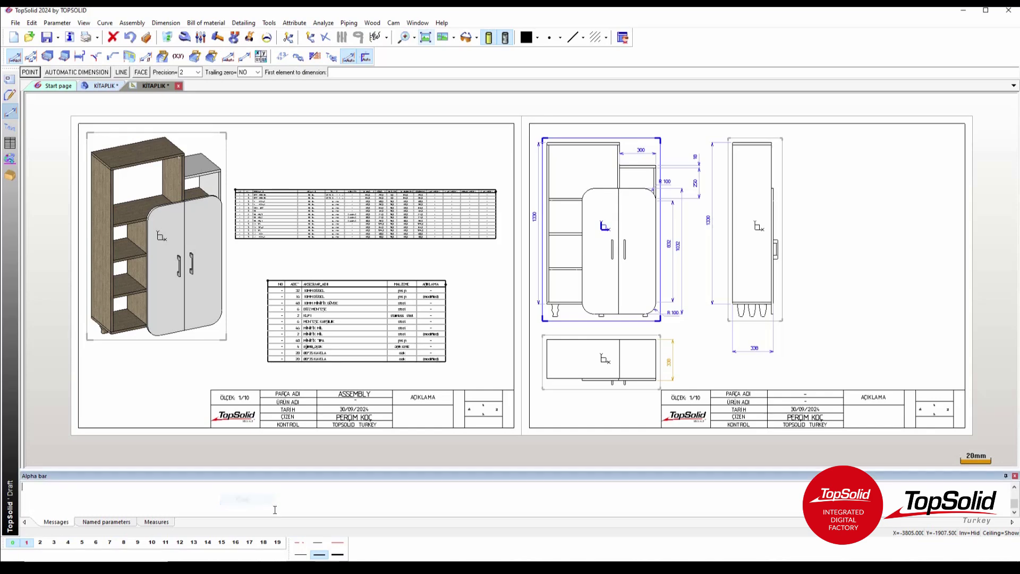
key("Escape")
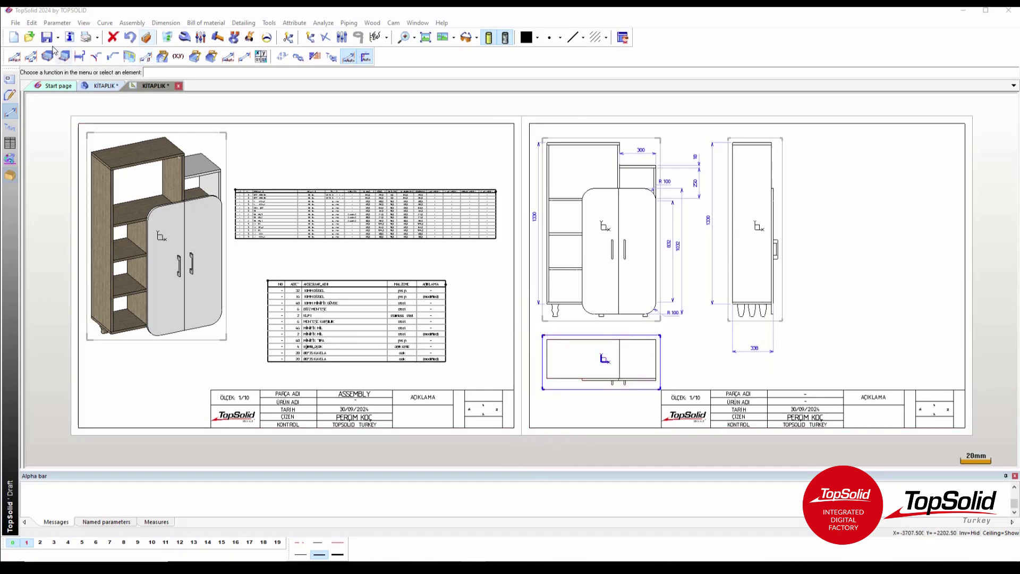
Step: In the Open dialog, browse to C:\Missler\Config\Template
left_click(29, 37)
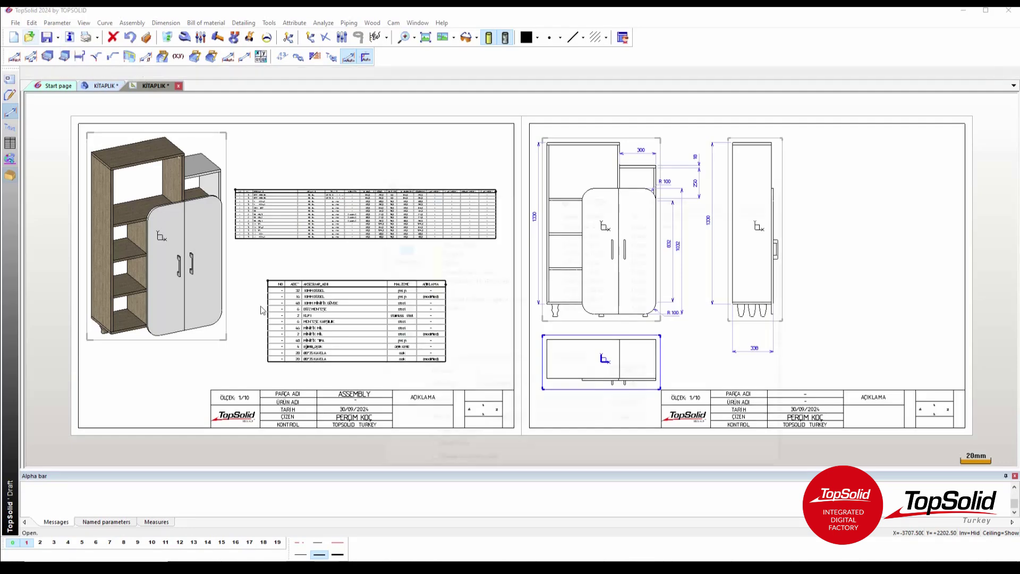
left_click(404, 291)
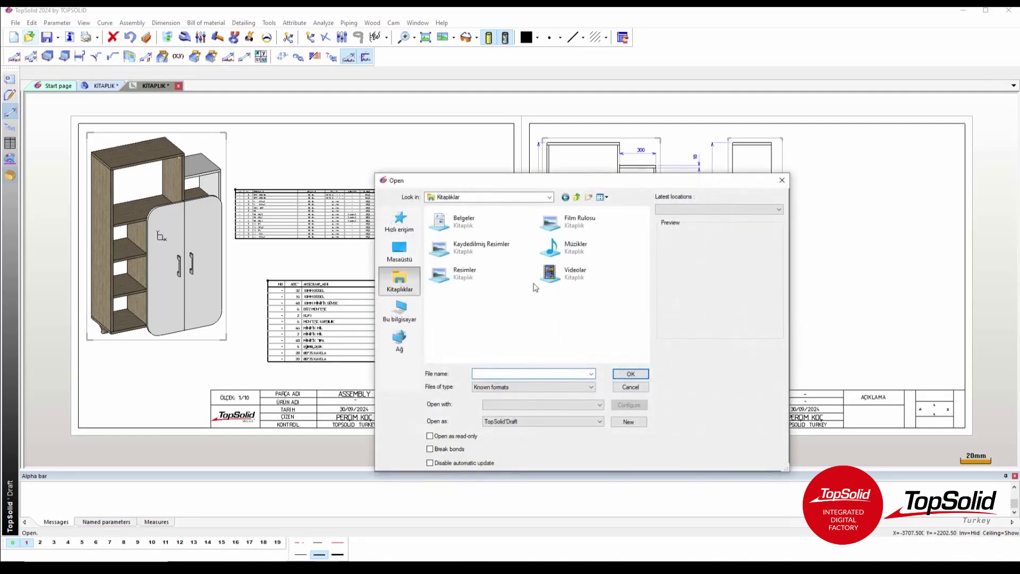
left_click(396, 318)
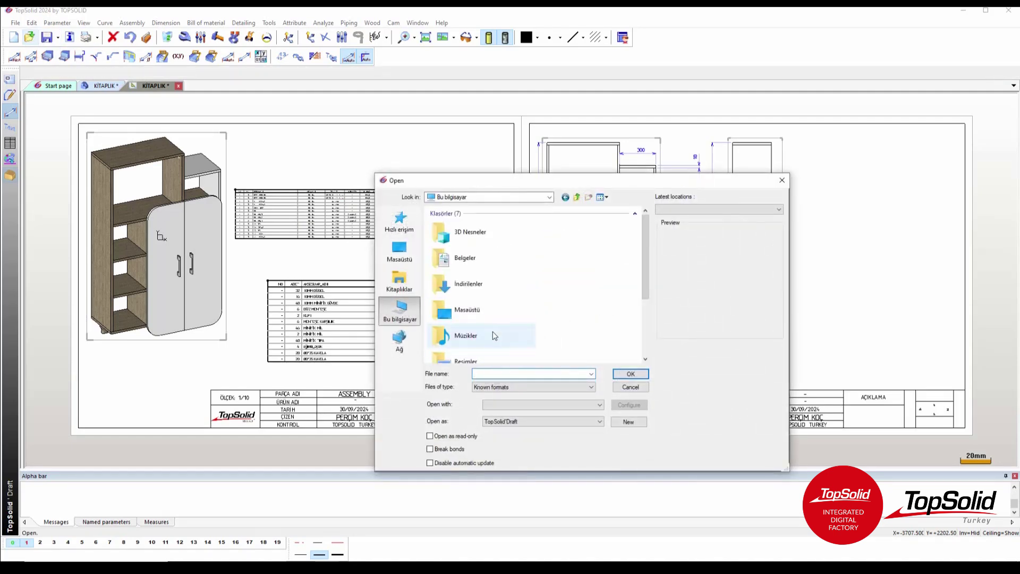
scroll(487, 329, "down", 5)
double_click(488, 330)
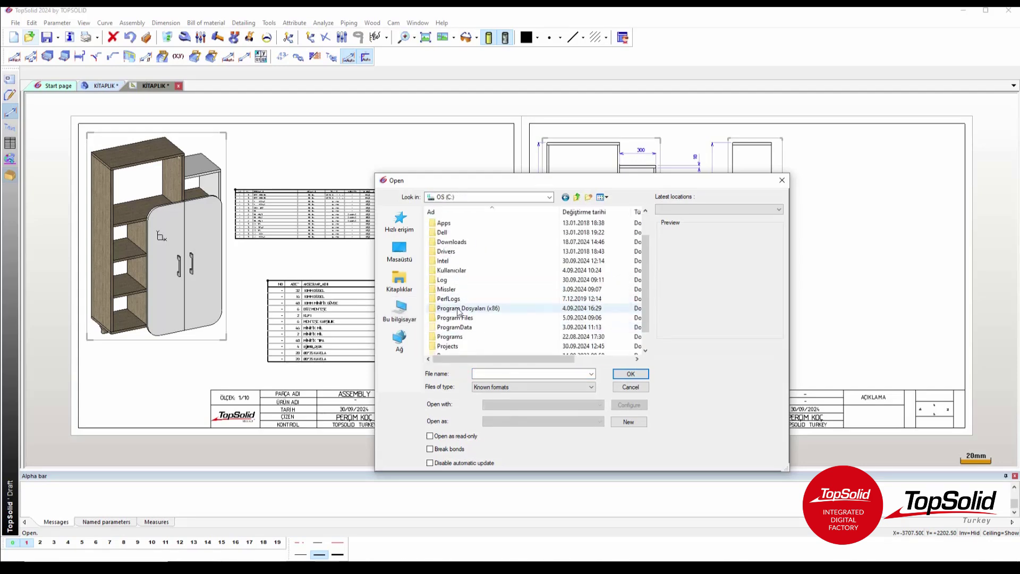
double_click(467, 290)
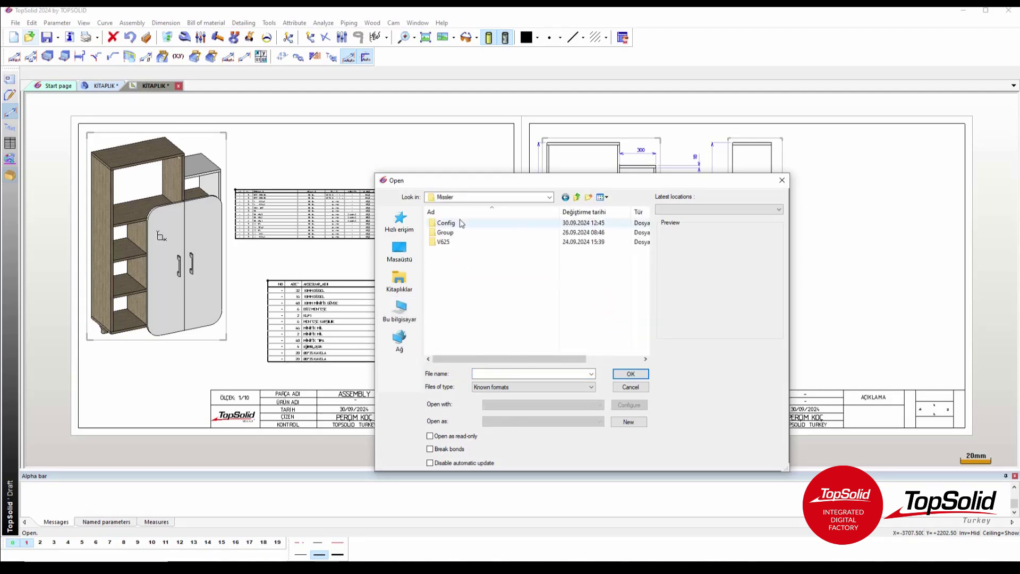
double_click(448, 223)
double_click(450, 318)
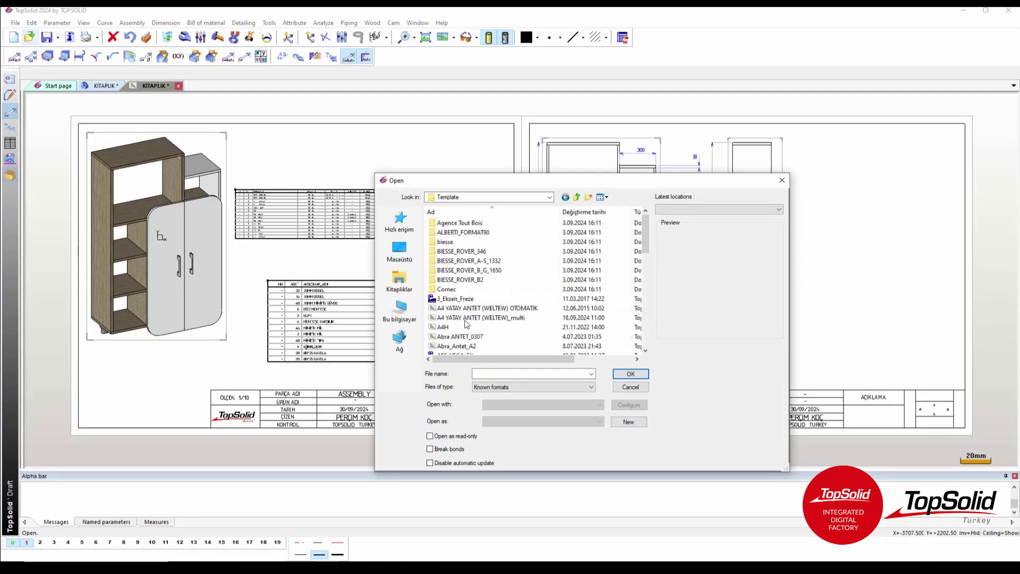
Step: Select the eğitim_antet template and open it
scroll(494, 288, "down", 1)
scroll(494, 288, "down", 2)
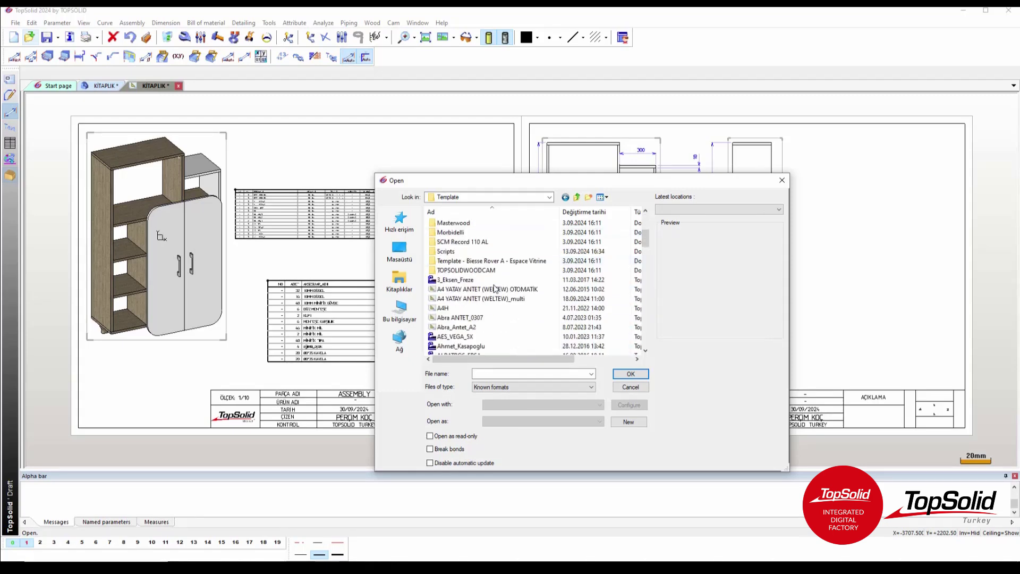
scroll(494, 289, "down", 1)
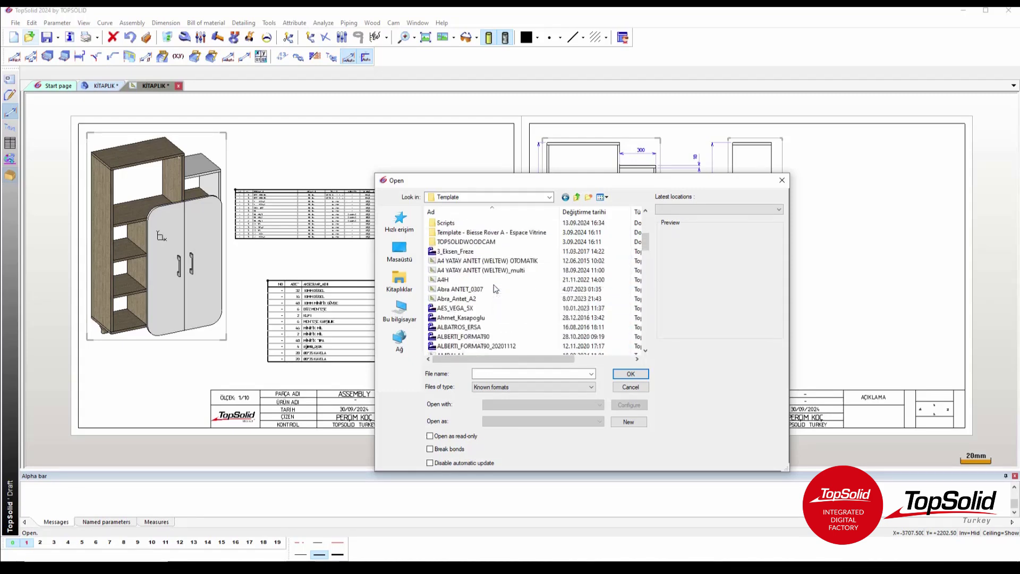
scroll(494, 288, "down", 1)
scroll(495, 289, "down", 1)
scroll(495, 292, "down", 1)
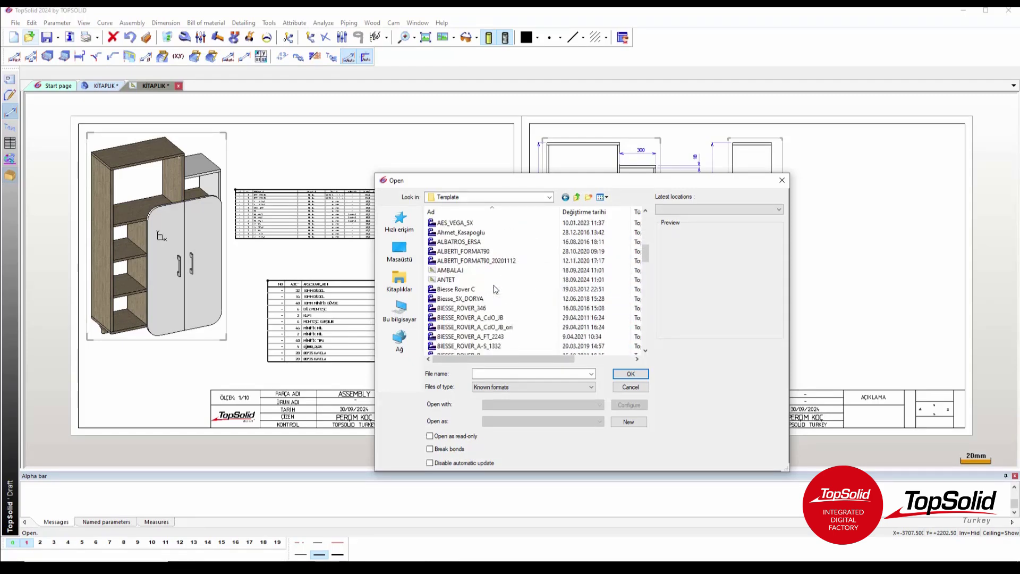
scroll(496, 296, "down", 2)
scroll(494, 297, "down", 2)
scroll(494, 305, "down", 1)
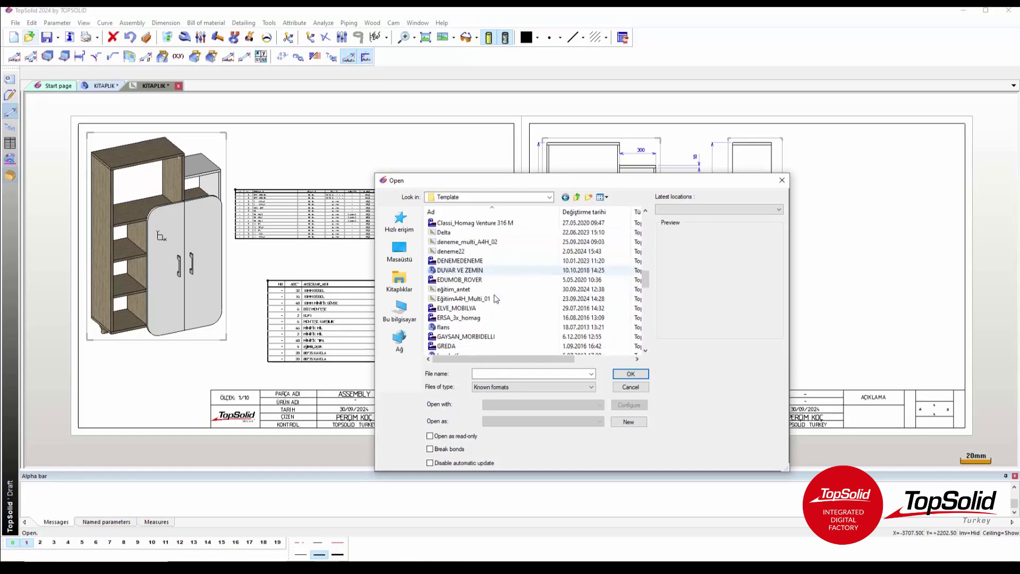
left_click(462, 289)
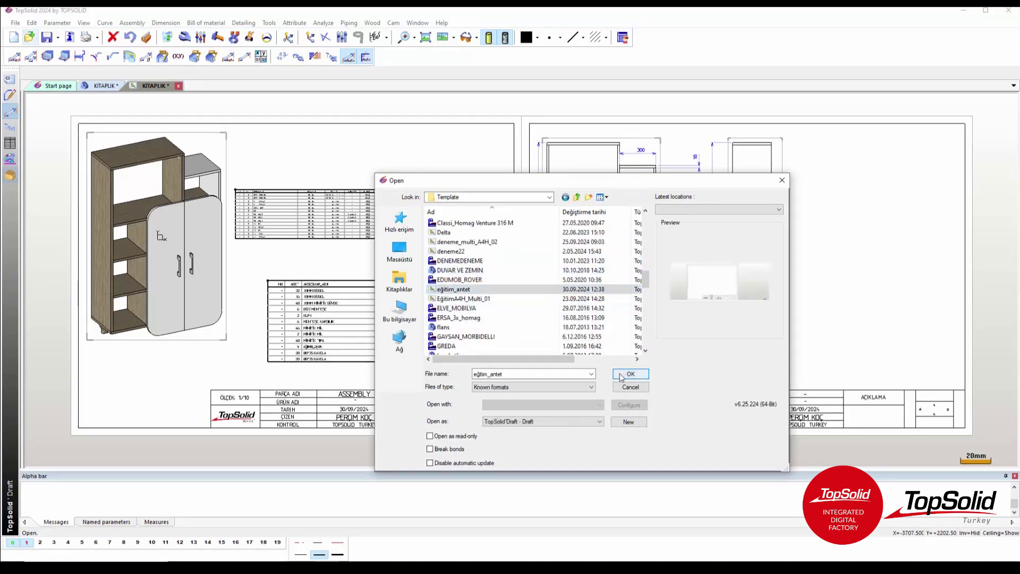
left_click(630, 374)
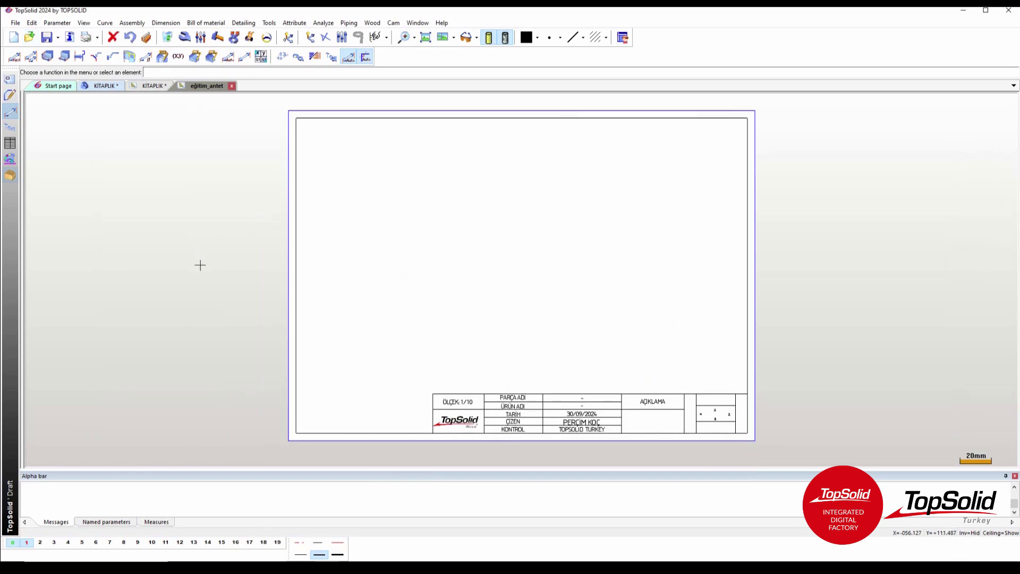
left_click(13, 37)
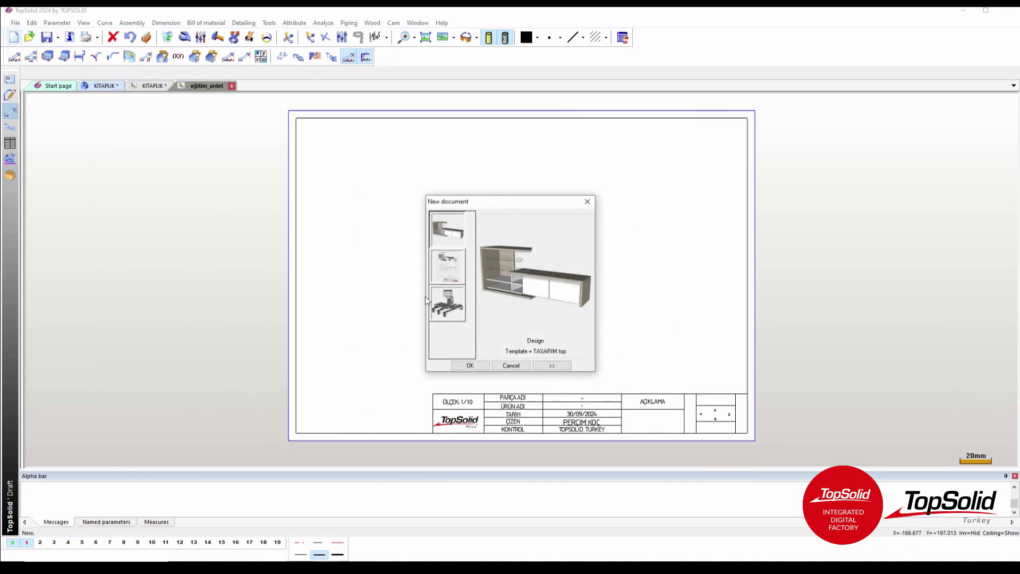
left_click(447, 265)
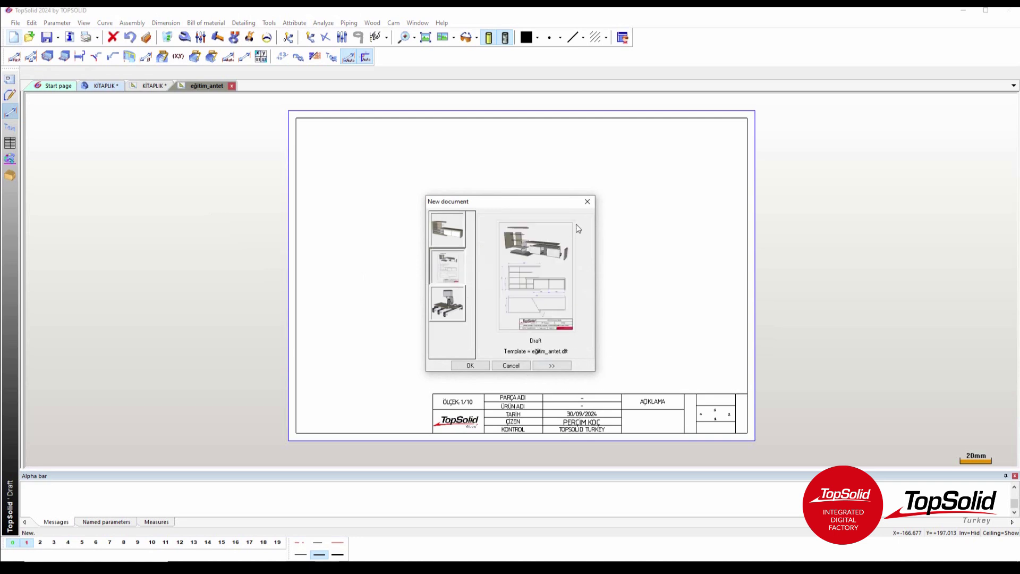
left_click(587, 201)
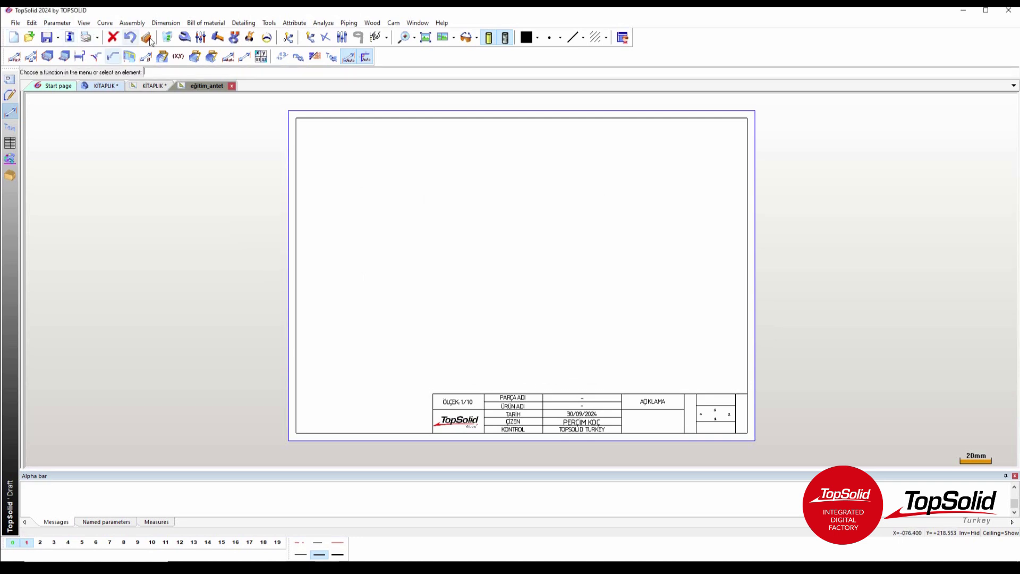
left_click(269, 23)
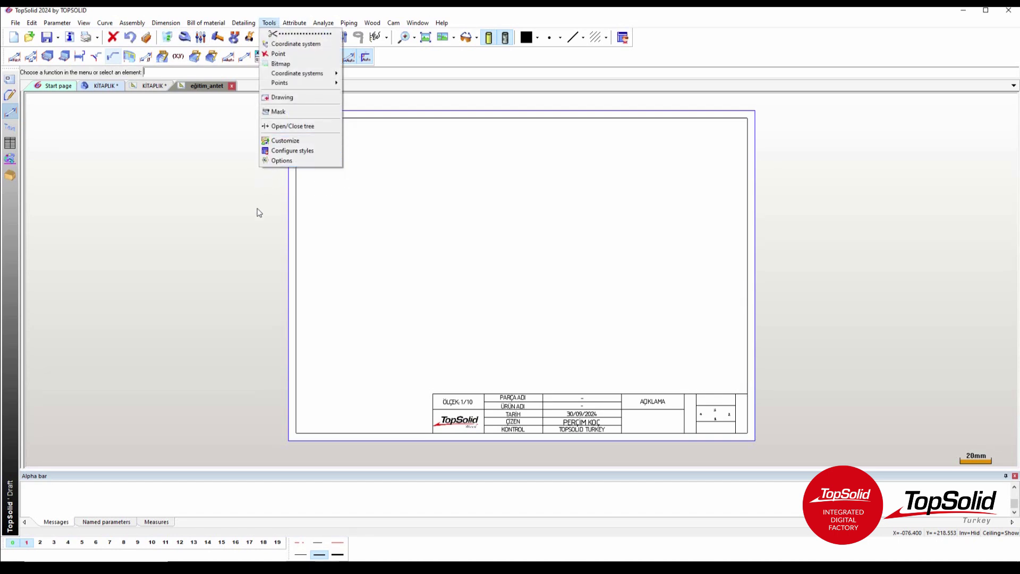
left_click(254, 237)
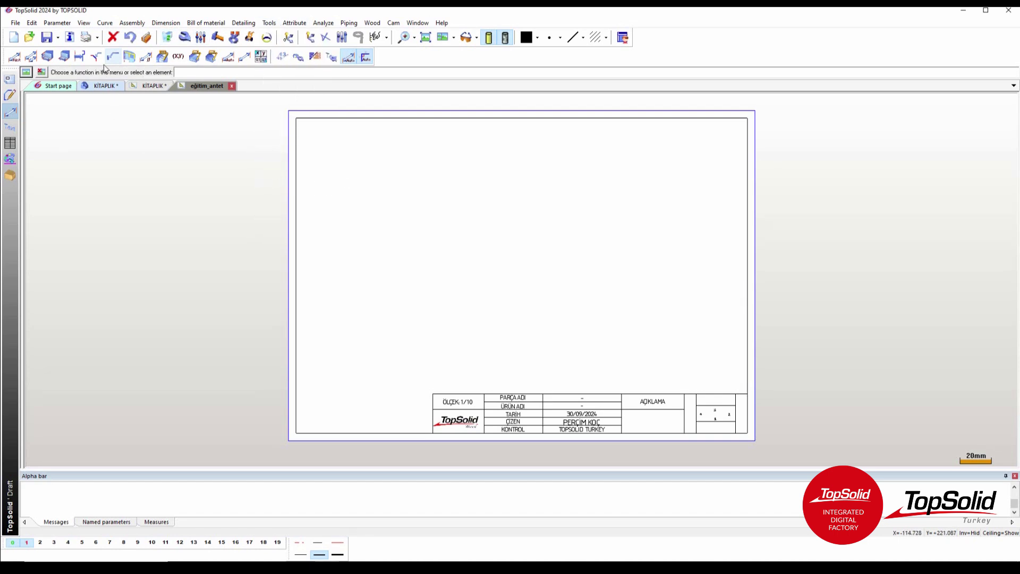
Step: Review the document's Draft dimension, bill of material and drill table properties
left_click(70, 37)
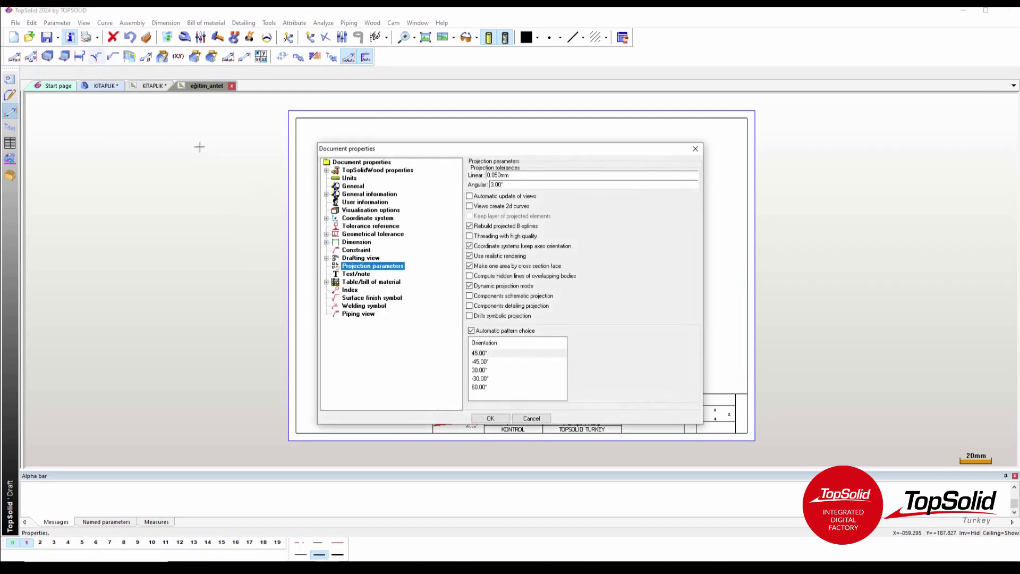
double_click(379, 171)
left_click(357, 178)
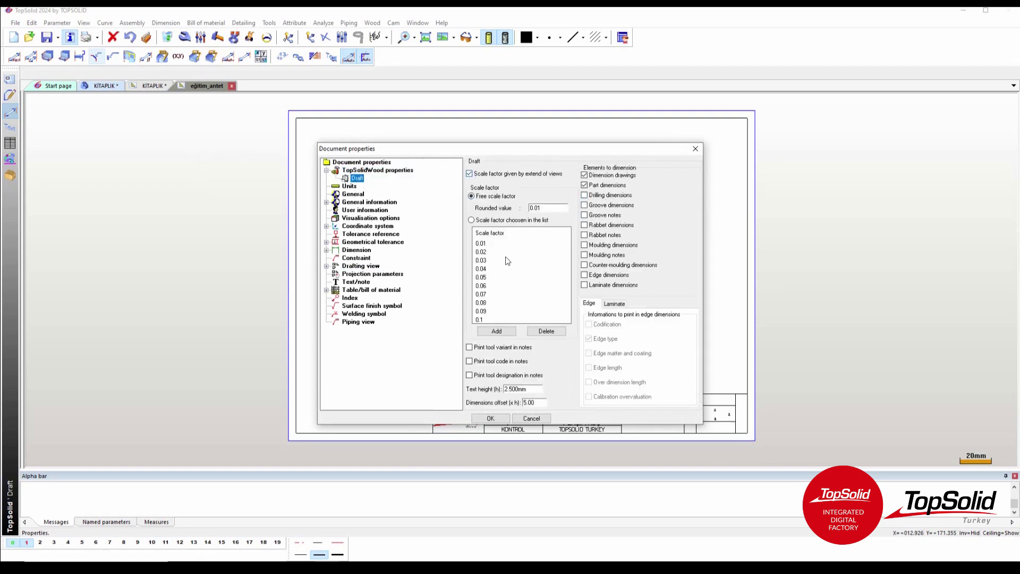
double_click(354, 250)
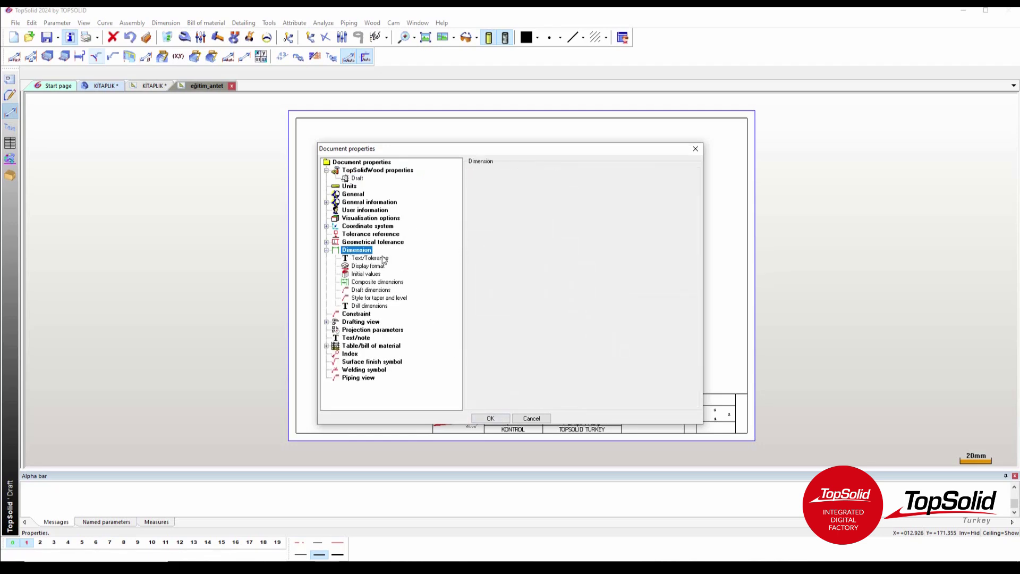
left_click(366, 329)
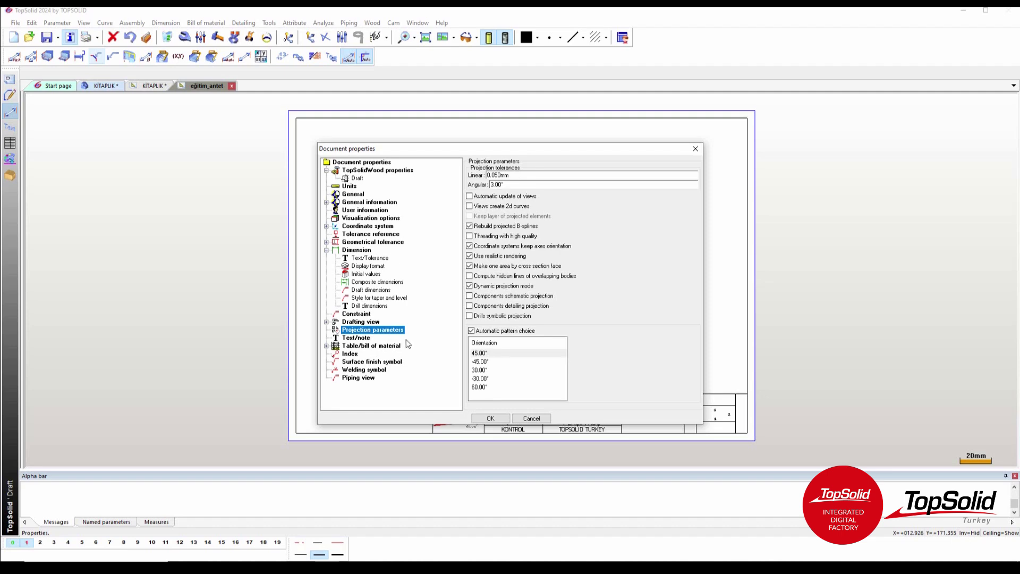
double_click(357, 250)
left_click(358, 291)
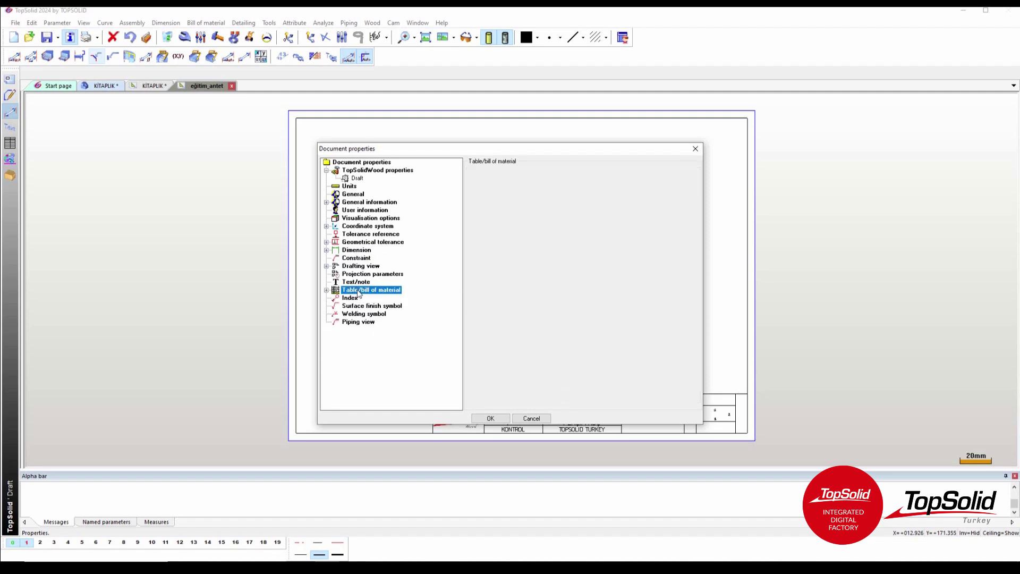
double_click(358, 291)
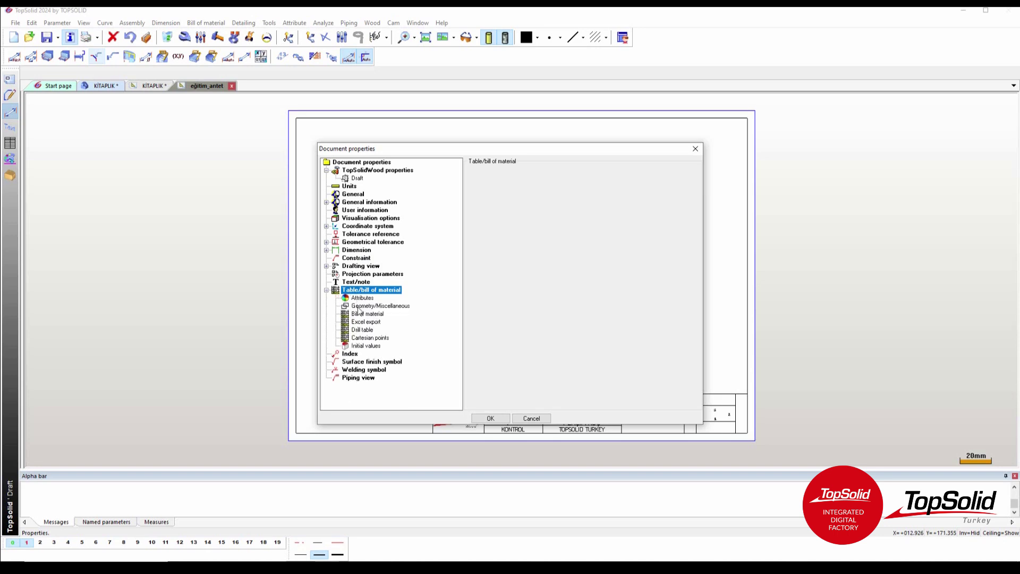
left_click(357, 307)
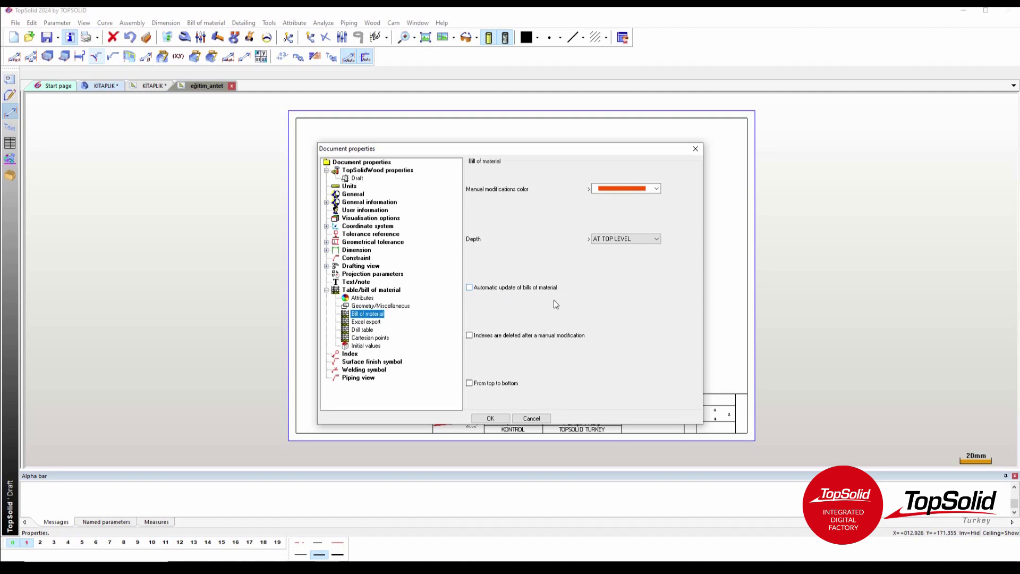
left_click(366, 330)
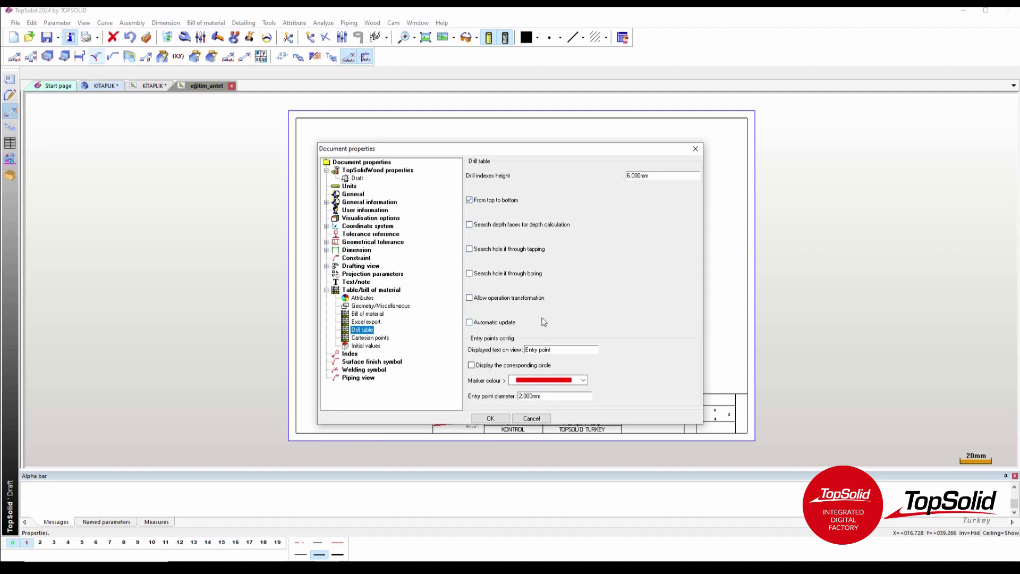
left_click(372, 338)
left_click(327, 290)
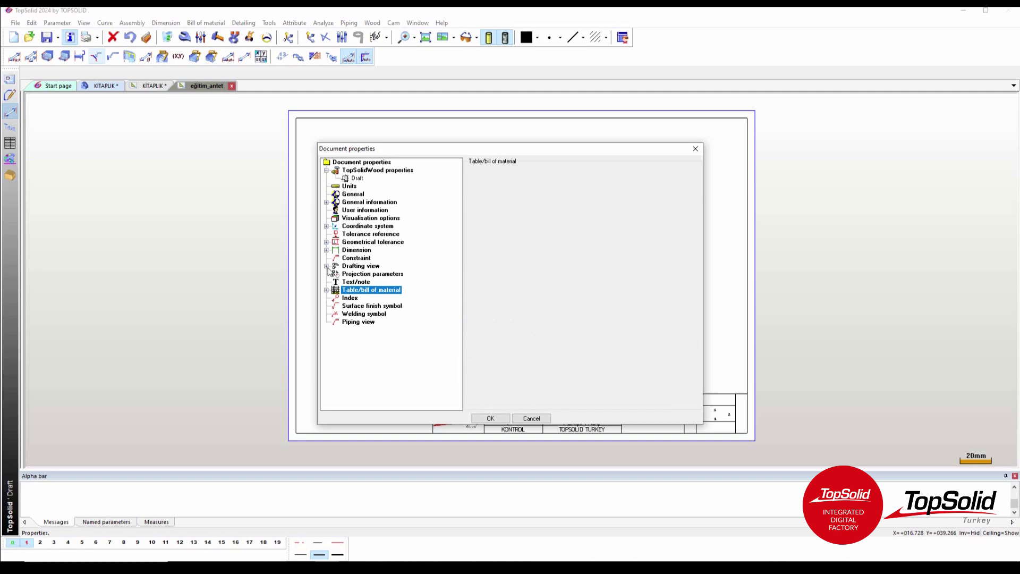
Step: Turn on automatic update of views in the drafting view projection parameters
left_click(327, 266)
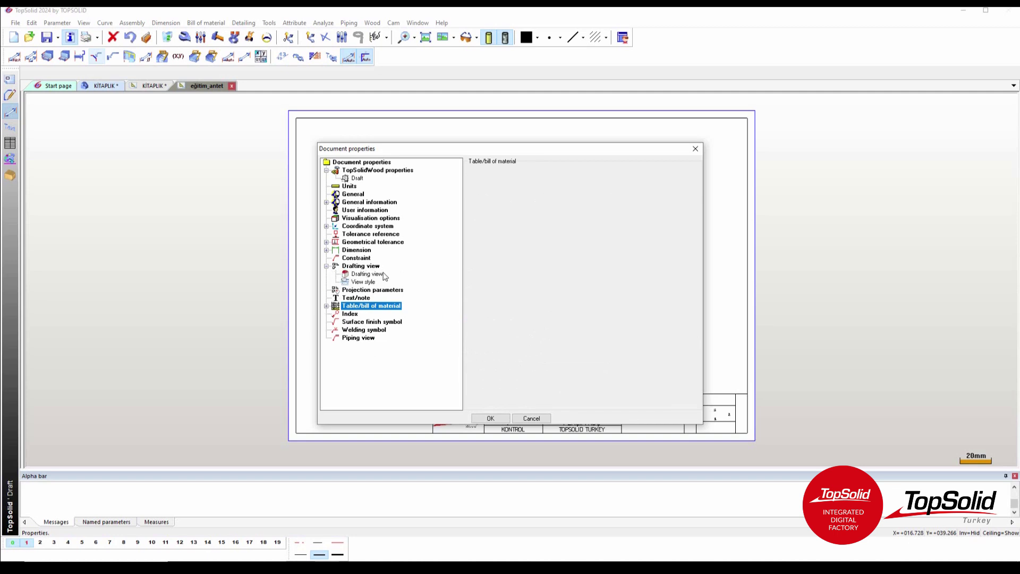
left_click(366, 274)
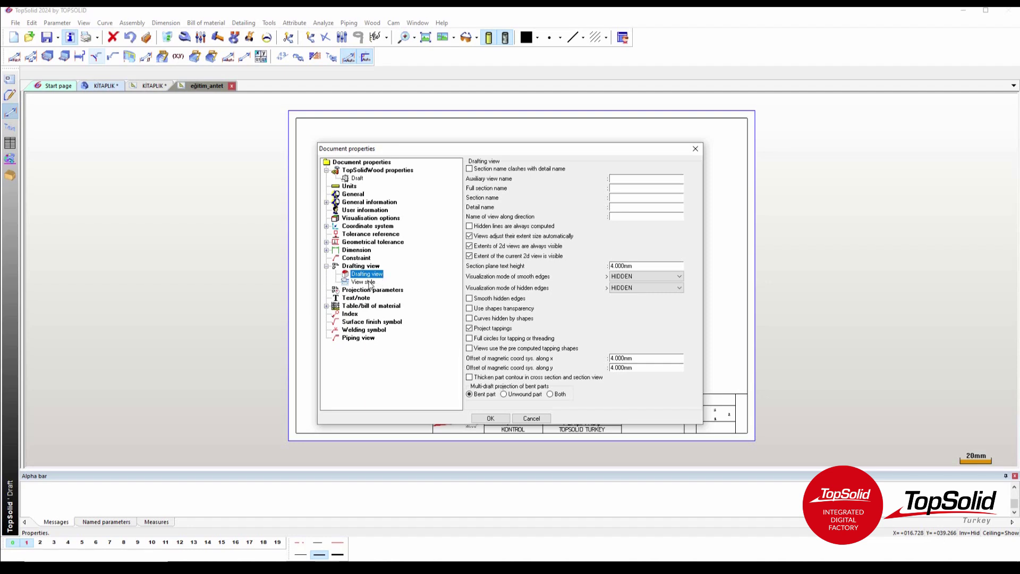
left_click(363, 282)
left_click(369, 290)
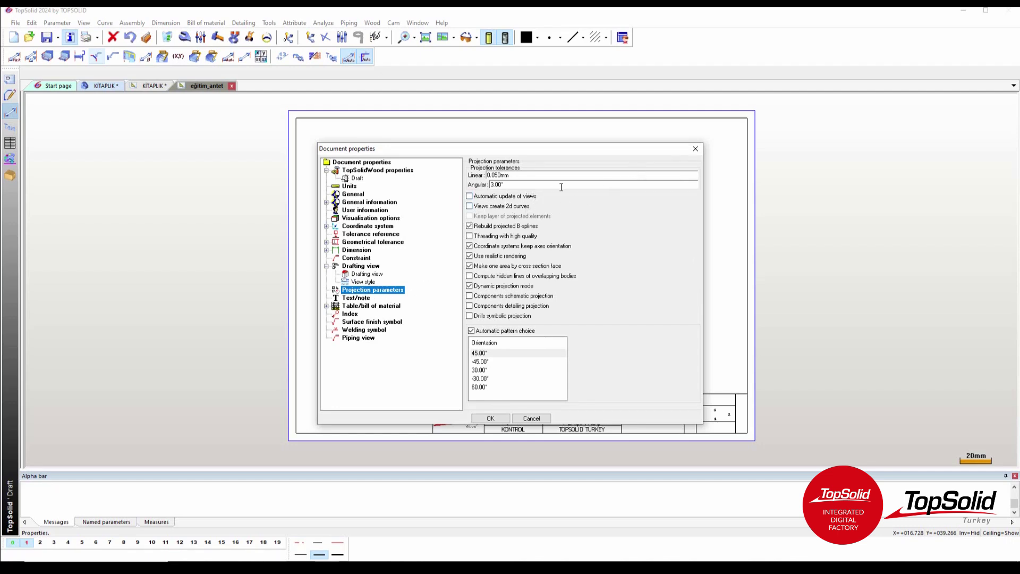
left_click(469, 196)
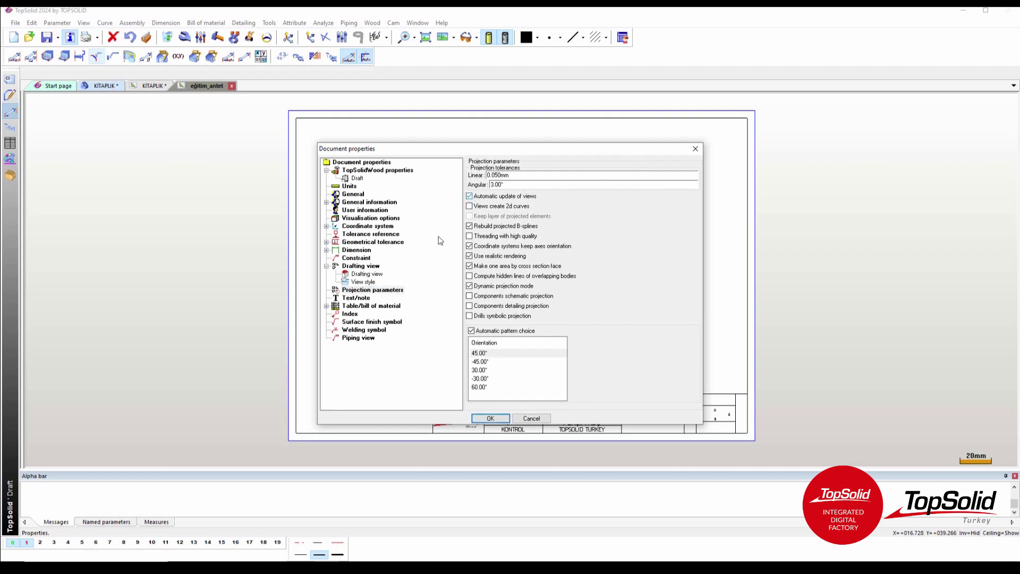
Step: Enable automatic update for bills of material and drill tables, and apply
left_click(326, 305)
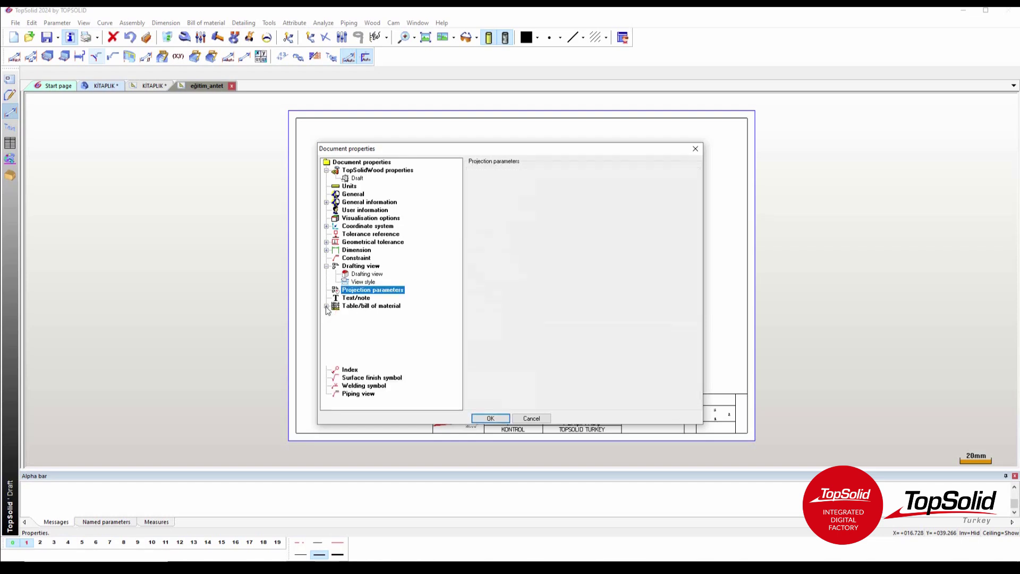
left_click(366, 329)
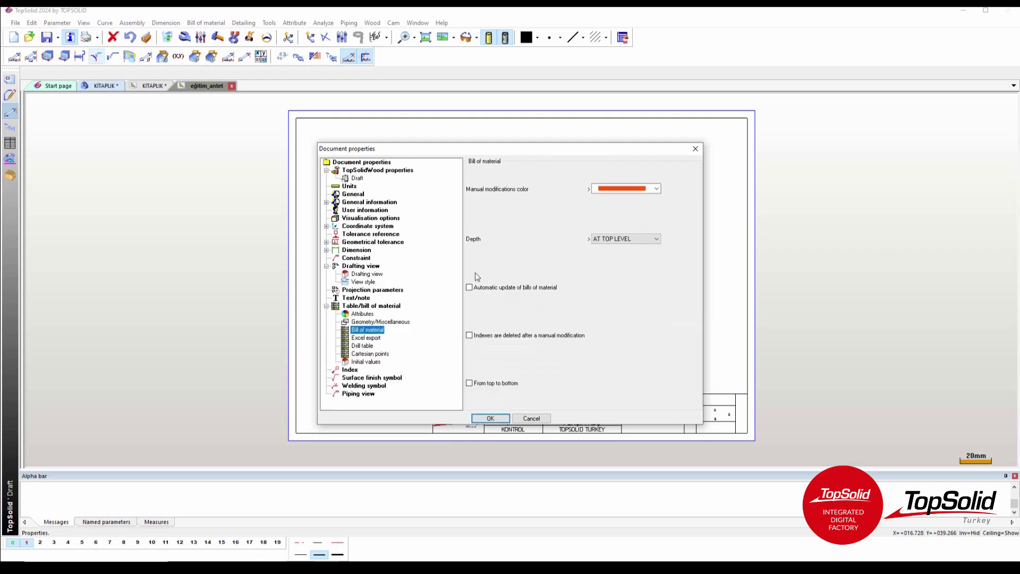
left_click(470, 287)
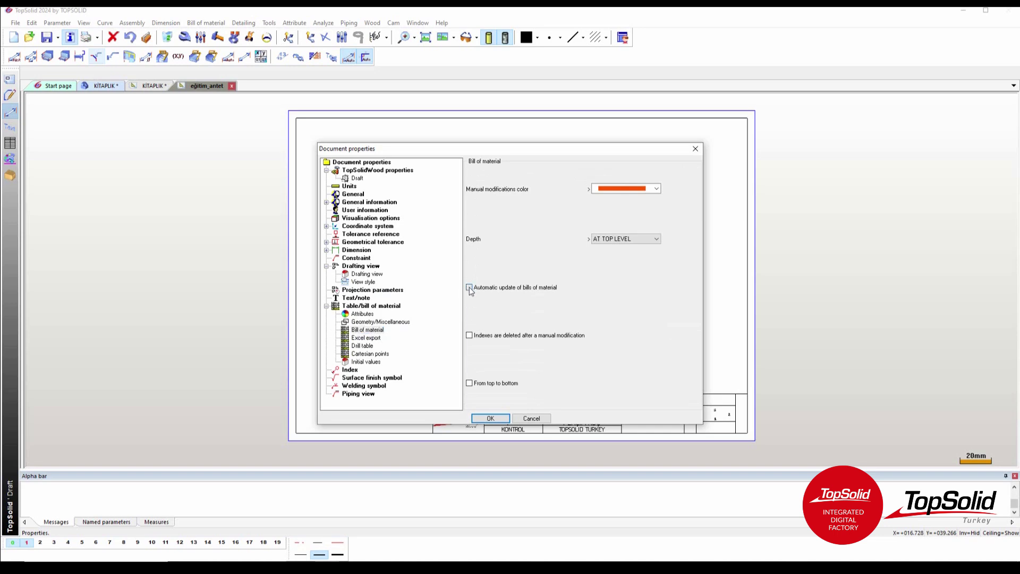
left_click(359, 339)
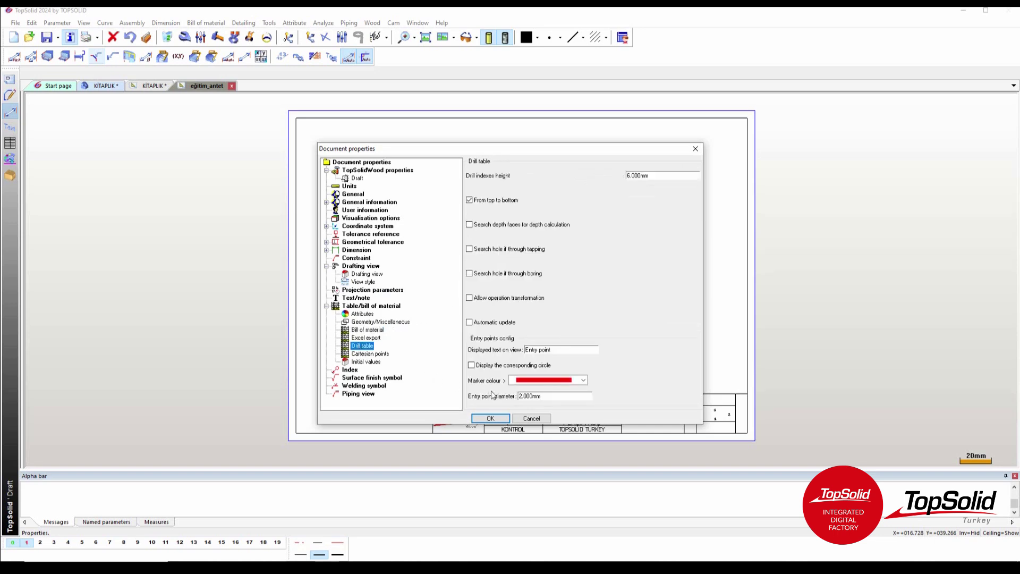
left_click(491, 322)
left_click(490, 418)
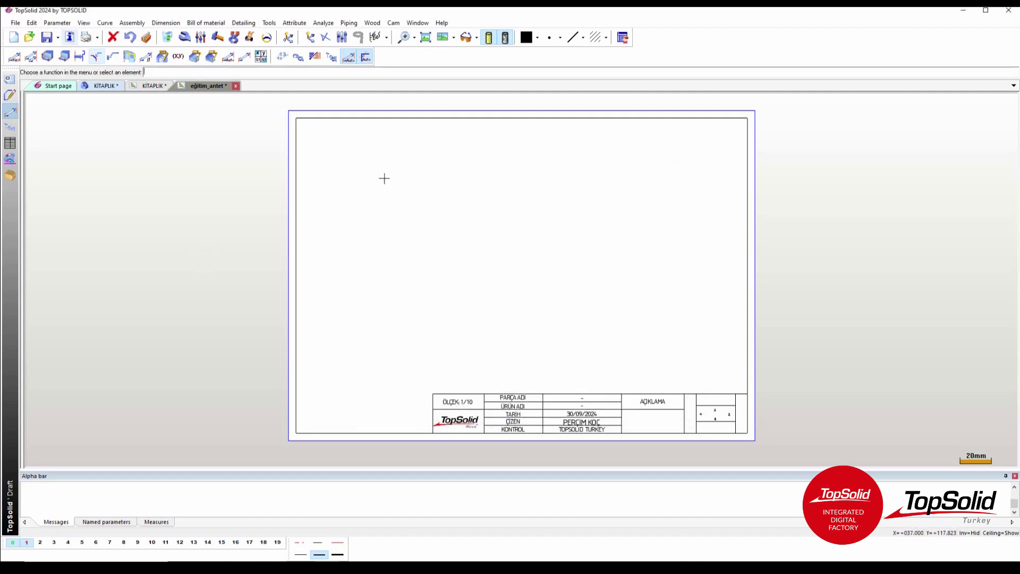
Step: Check the application's projection, bill of material and drill table update options, then save eğitim_antet
left_click(274, 25)
left_click(287, 162)
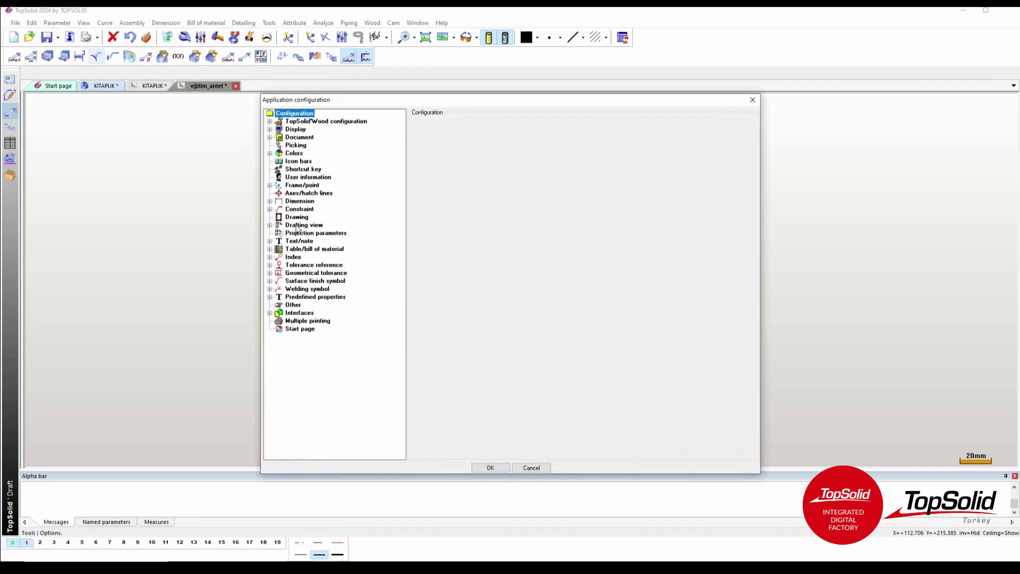
left_click(302, 226)
left_click(305, 234)
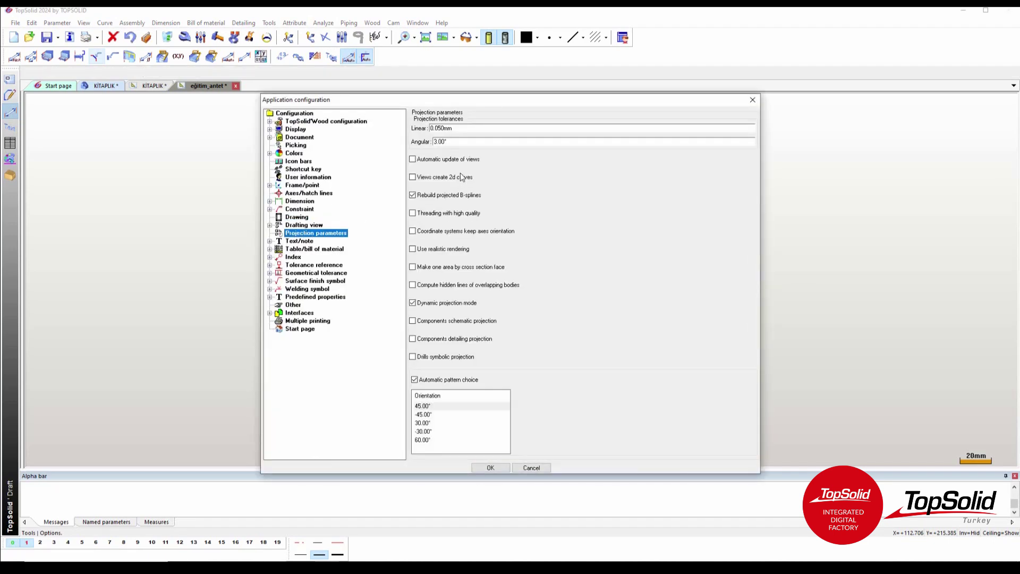
double_click(308, 249)
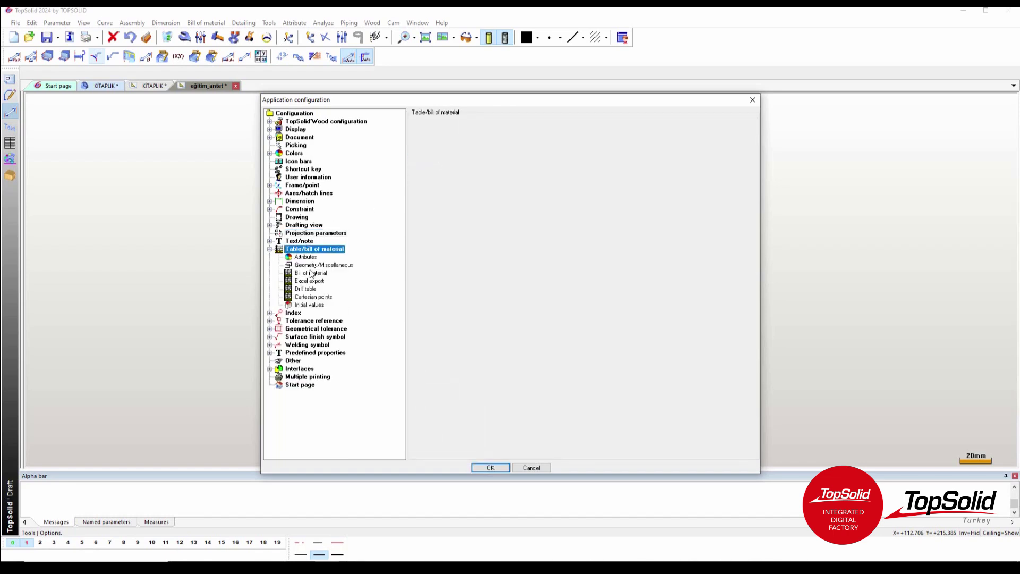
left_click(311, 273)
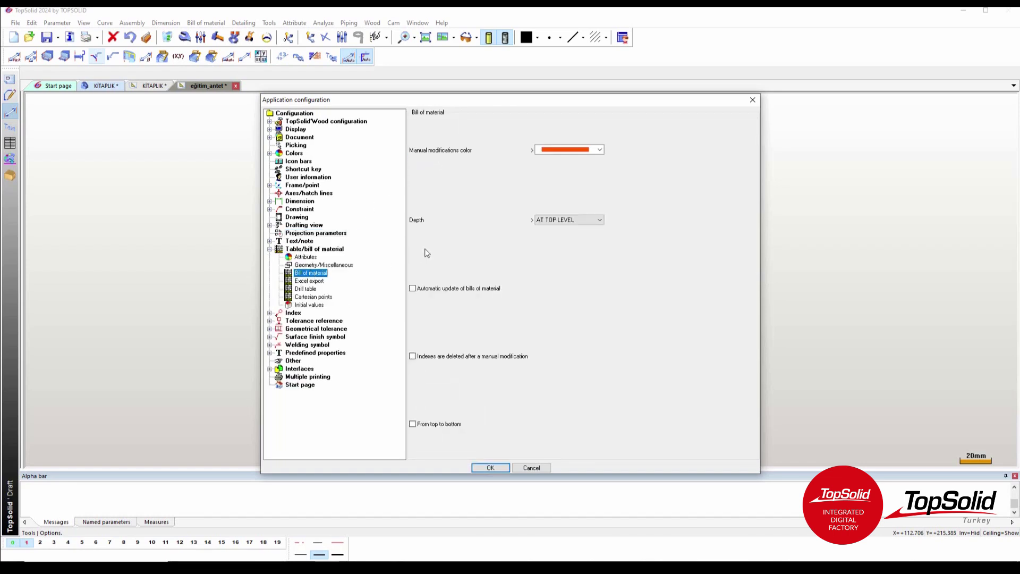
left_click(308, 290)
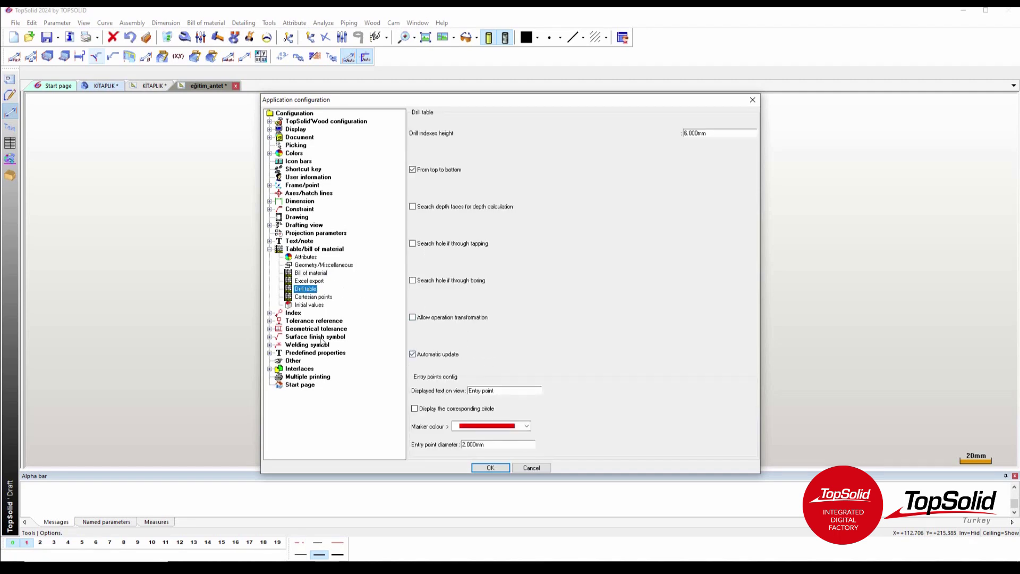
left_click(490, 467)
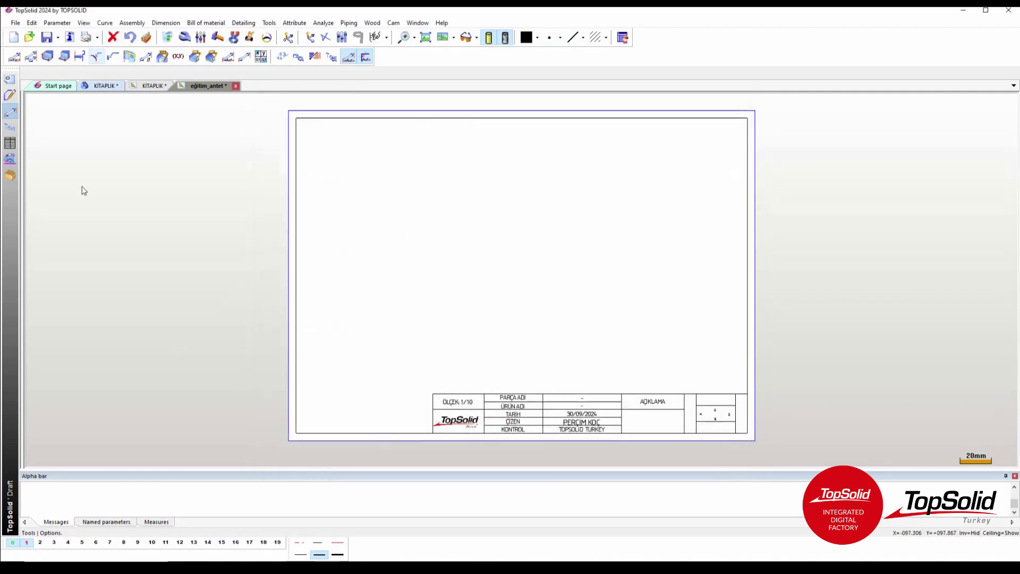
left_click(48, 38)
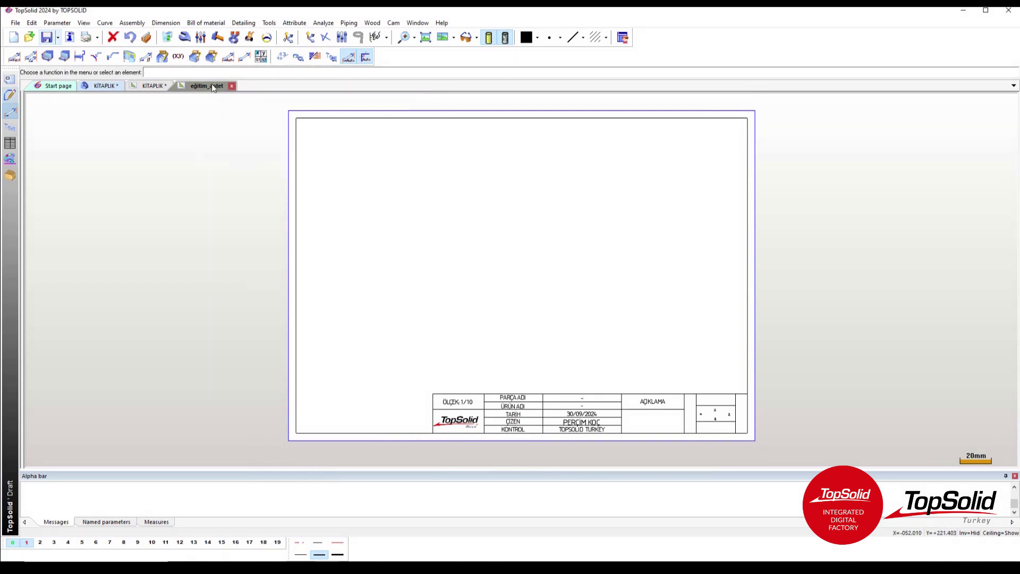
Step: Close the eğitim_antet template tab
left_click(232, 85)
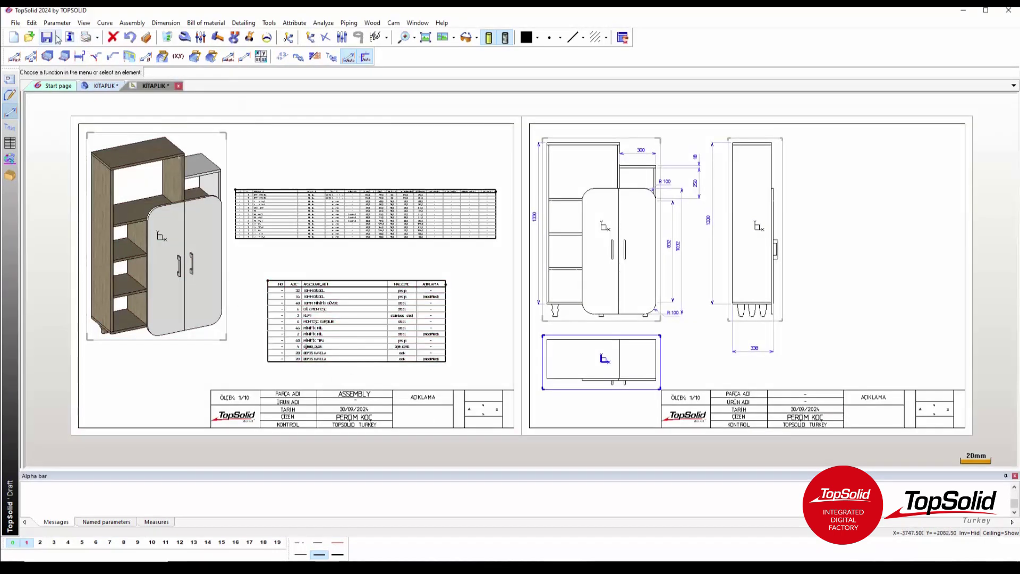
scroll(226, 149, "down", 2)
scroll(225, 149, "down", 3)
scroll(226, 148, "up", 2)
scroll(226, 148, "up", 1)
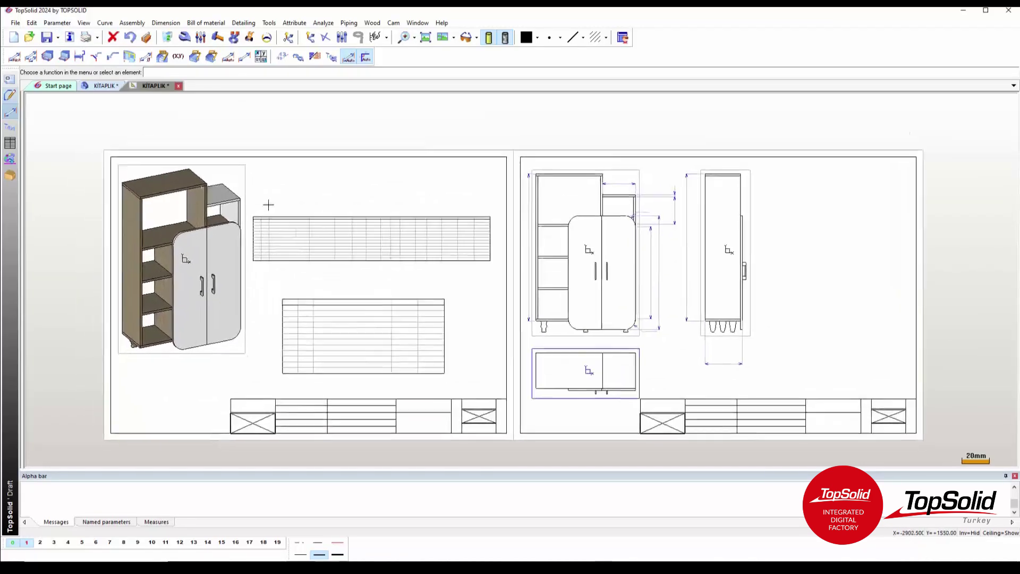
Step: Save all modified KITAPLIK documents at once and return to the 3D design
left_click(46, 37)
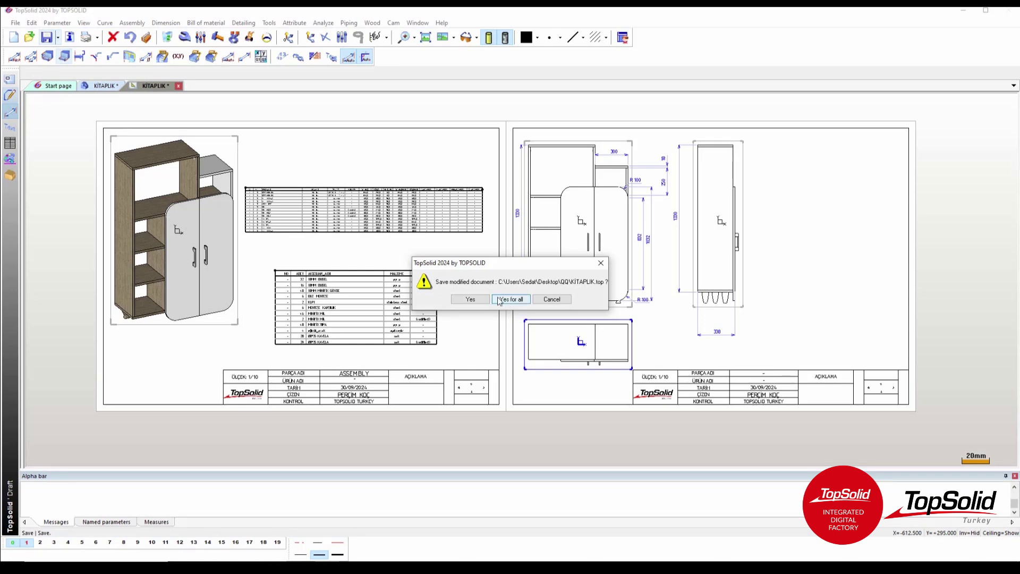
left_click(499, 299)
key("ctrl+Tab")
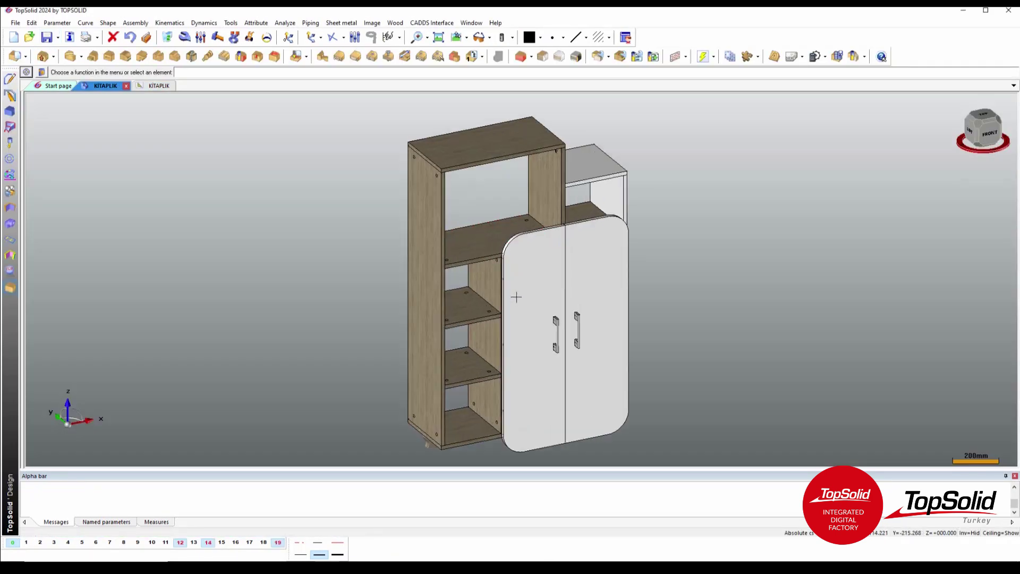
Step: Create a new draft document from the Draft template
key("ctrl+n")
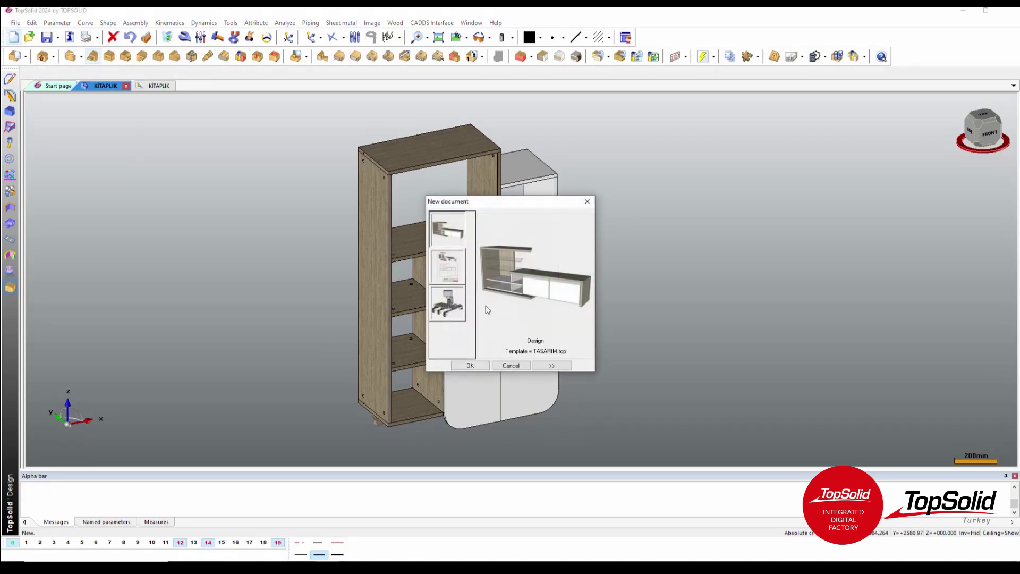
left_click(448, 267)
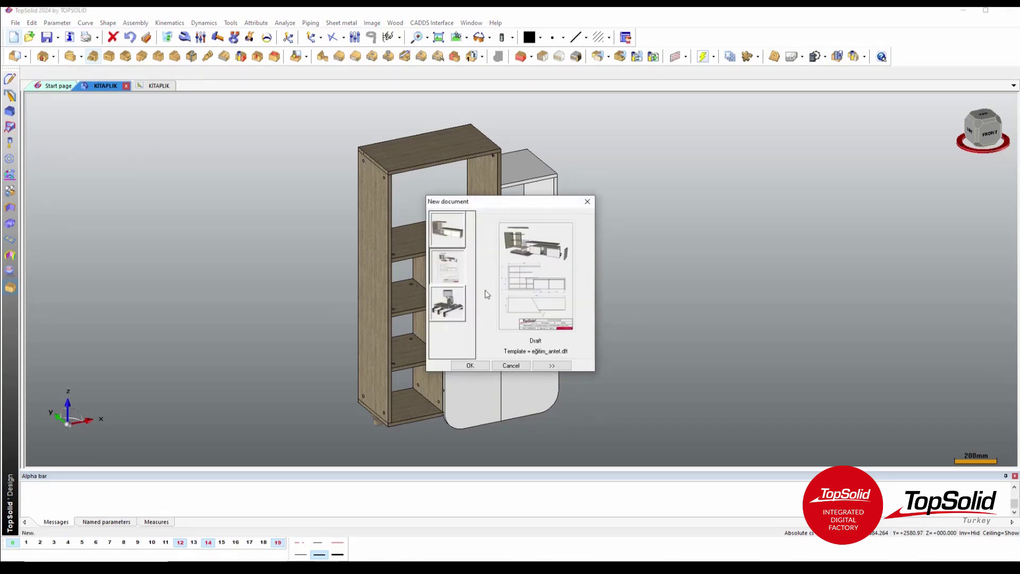
left_click(473, 366)
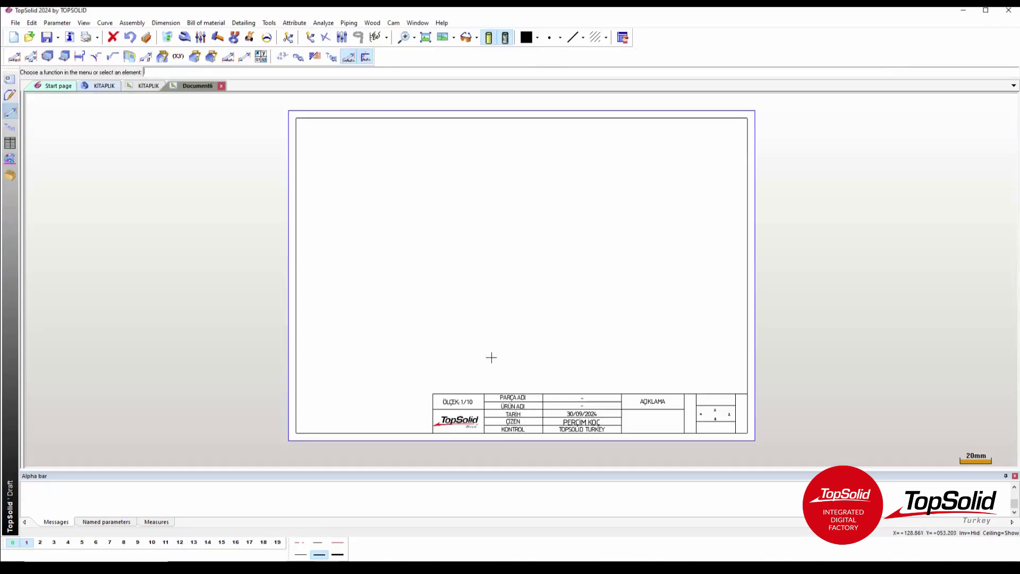
Step: Place a PERSPECTIVE main view of the KITAPLIK assembly, then return to the 3D design
left_click(10, 78)
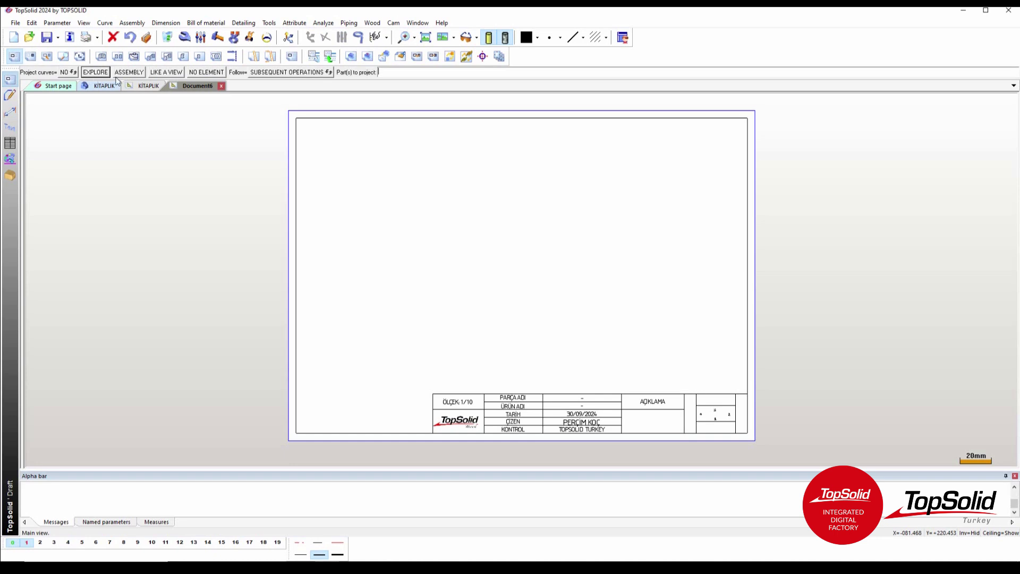
left_click(128, 73)
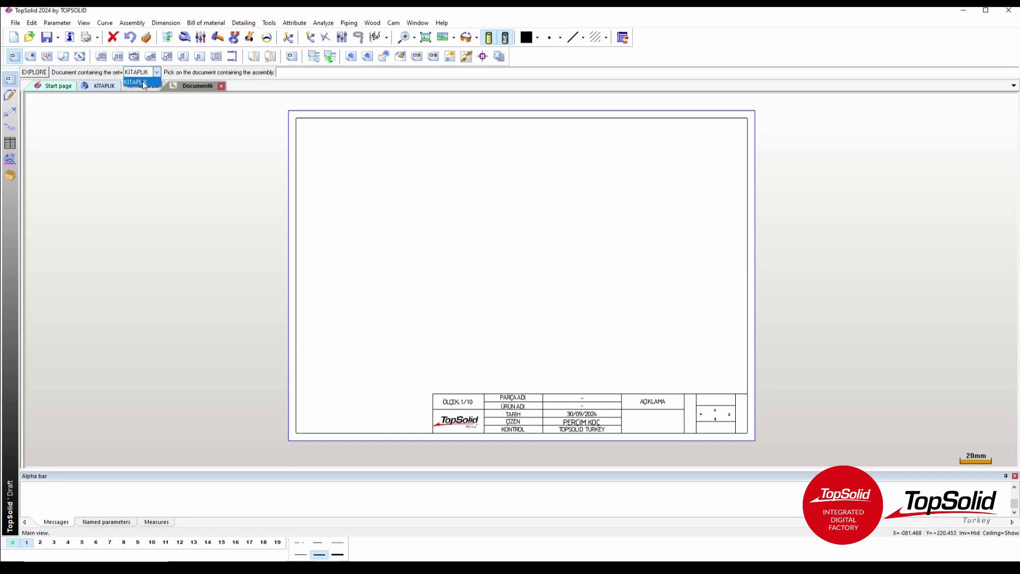
left_click(571, 291)
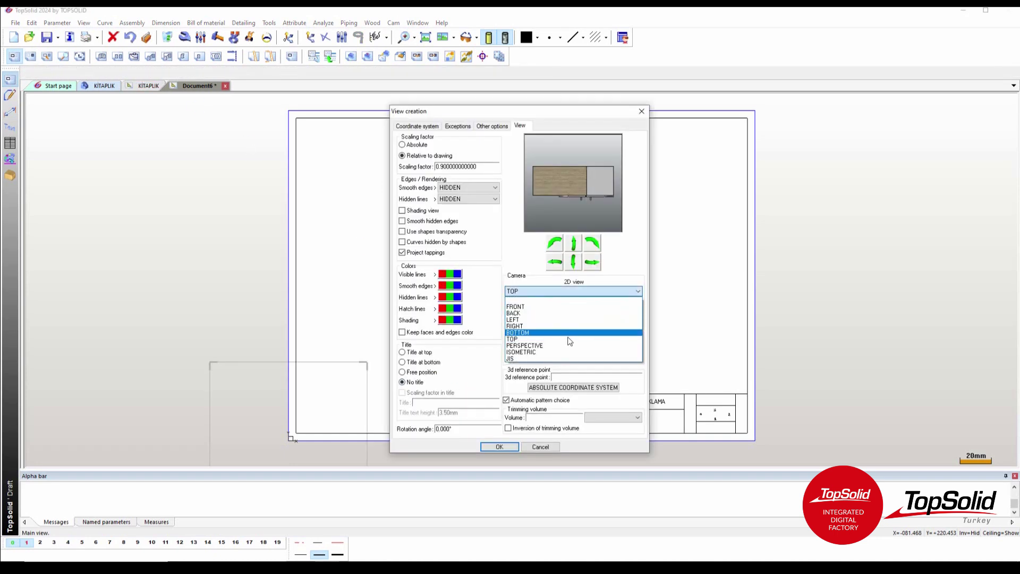
left_click(570, 346)
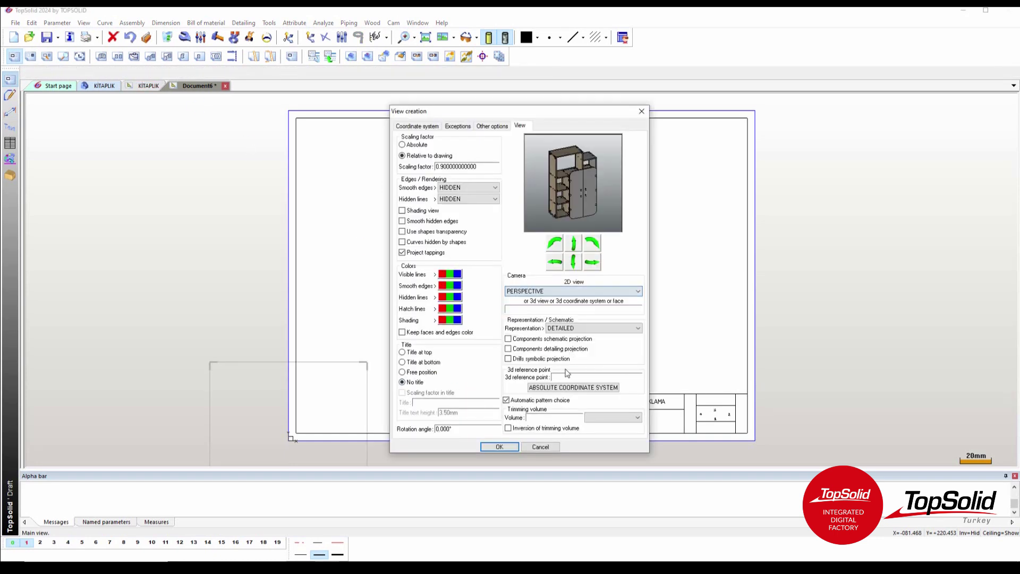
left_click(509, 446)
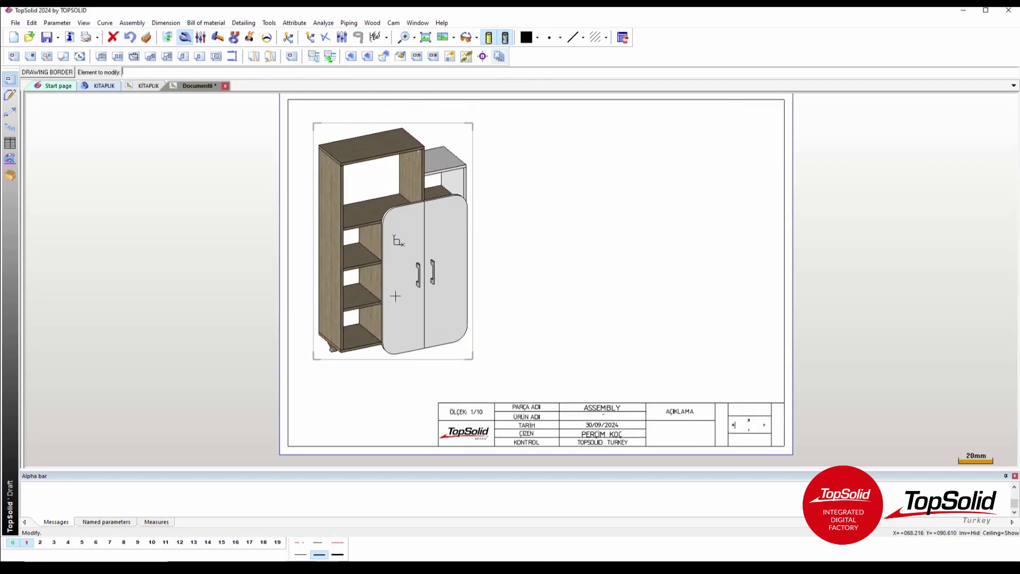
left_click(104, 85)
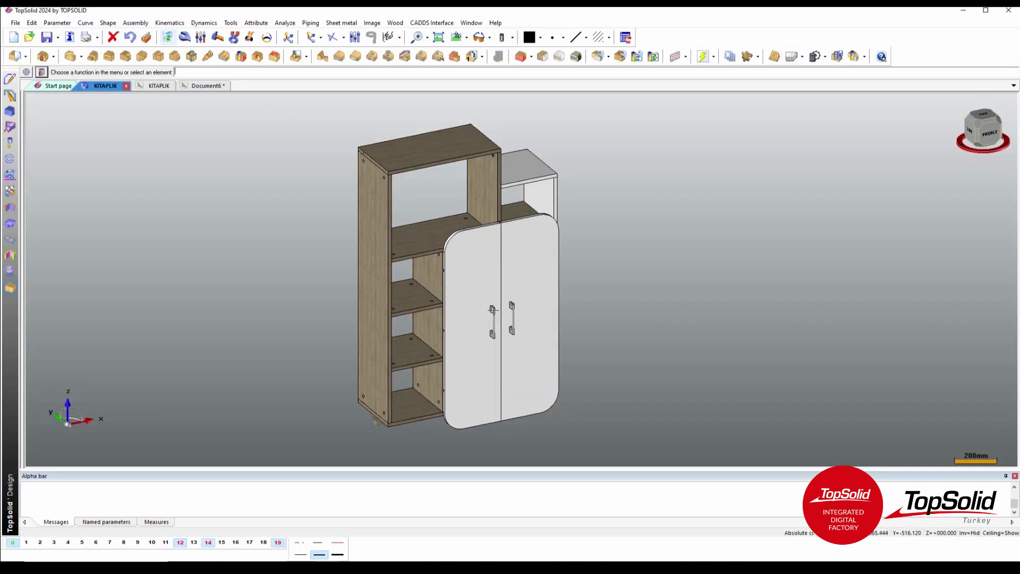
Step: Swap the KLP1 door handle for SALLANAN KULP from KULPLAR, applying it to the other door too
left_click(492, 309)
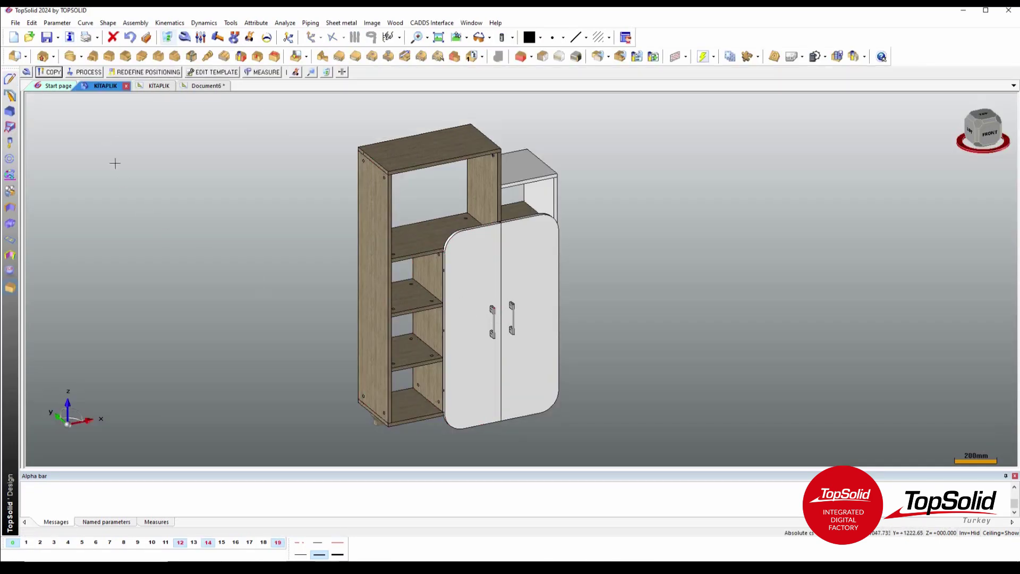
left_click(26, 72)
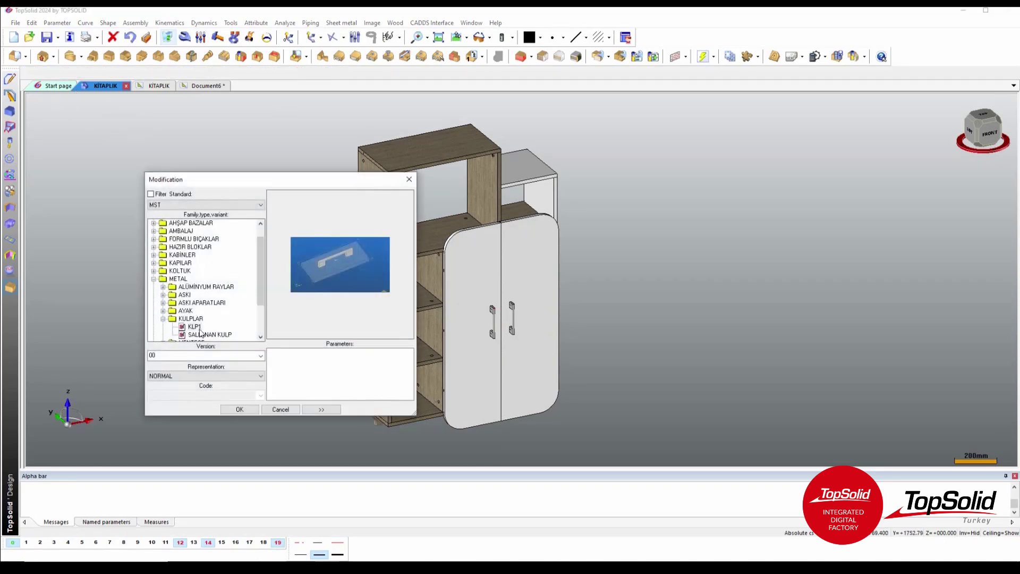
left_click(208, 336)
left_click(240, 409)
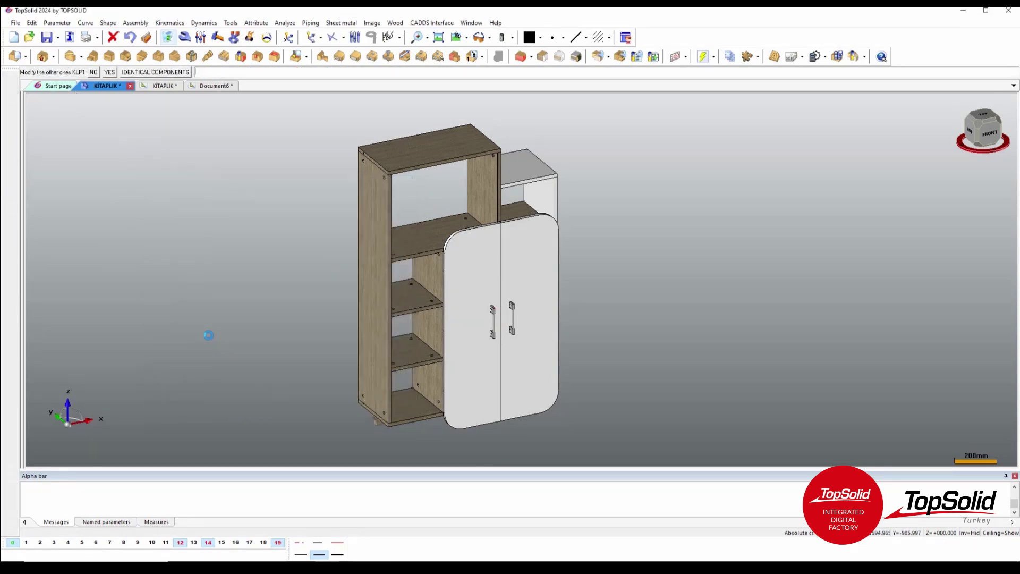
left_click(111, 74)
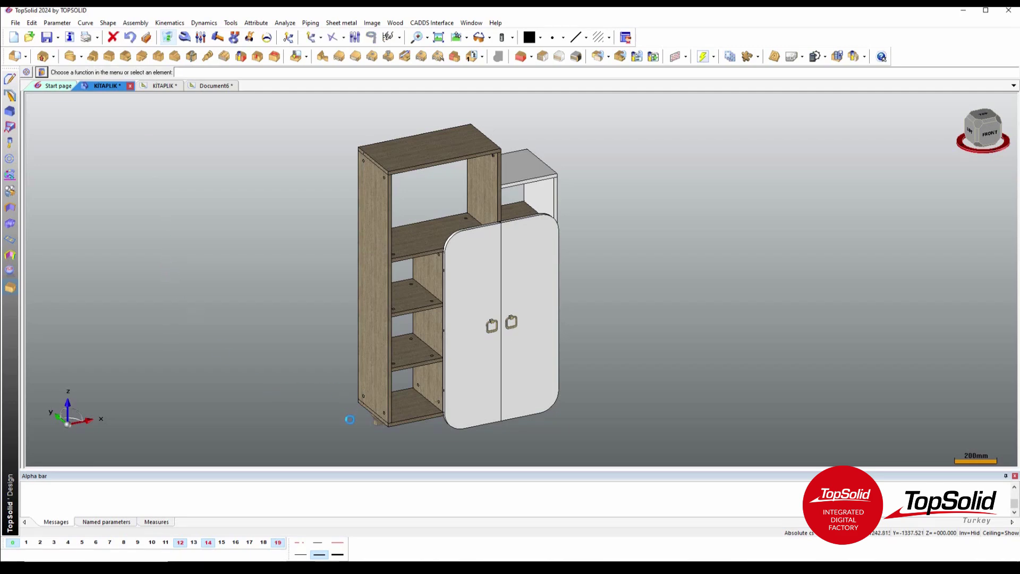
scroll(468, 407, "up", 1)
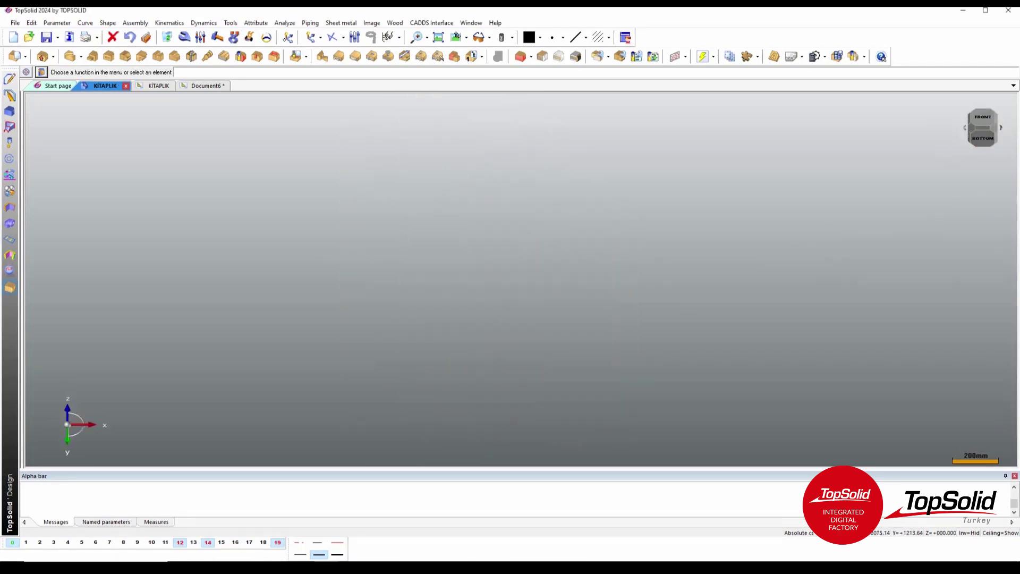
Step: Drag another eğimli_ayak leg under the cabinet base and accept automatic DELIK hole drilling
left_click(9, 239)
right_click(103, 289)
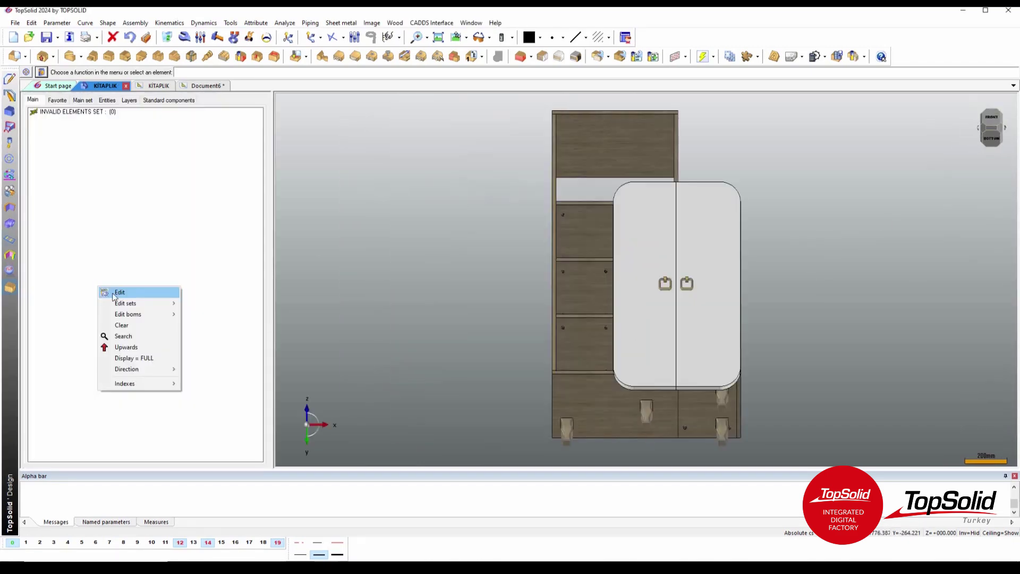
scroll(553, 379, "up", 1)
left_click(562, 398)
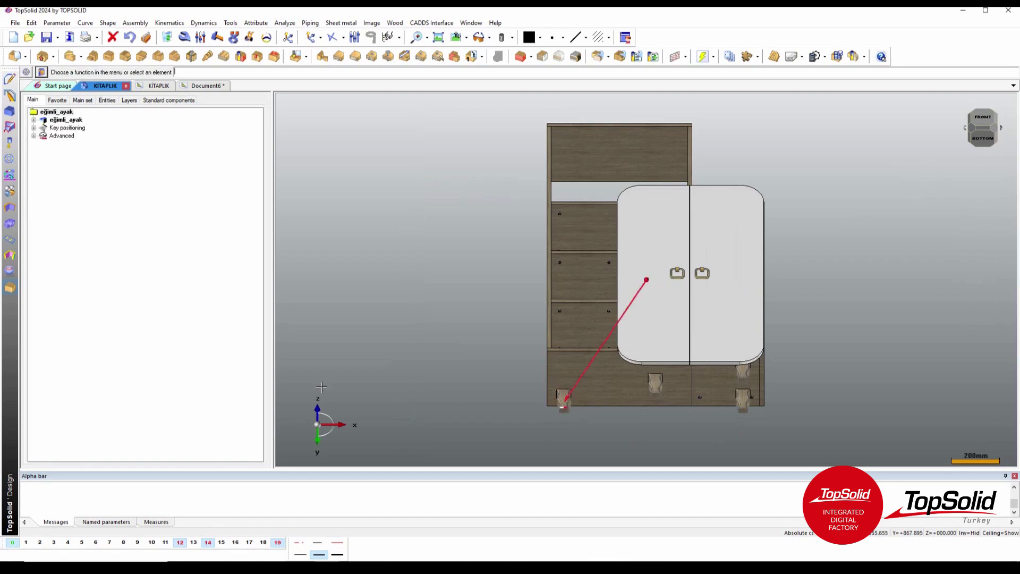
left_click_drag(48, 113, 299, 219)
left_click(499, 347)
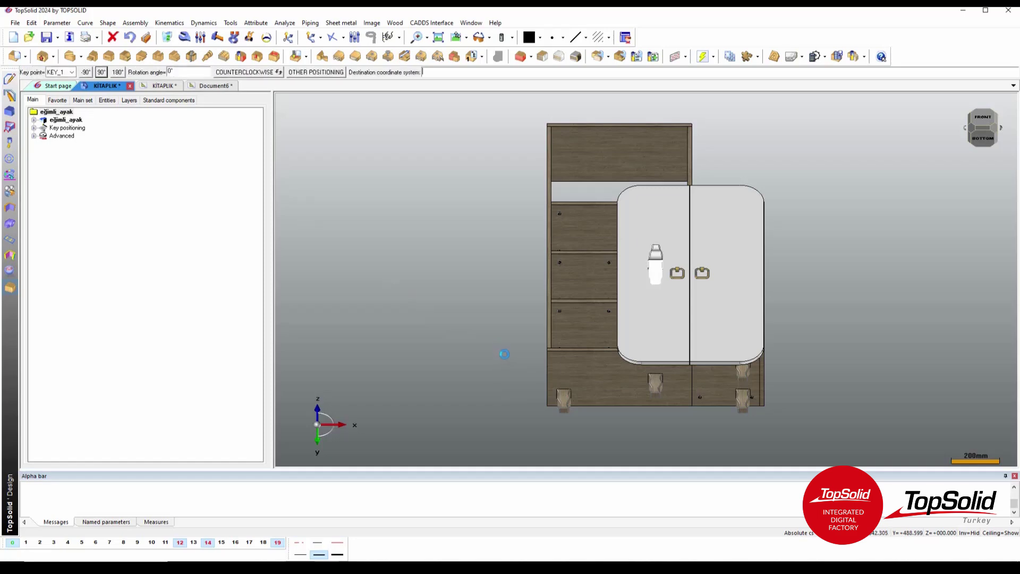
scroll(584, 345, "up", 2)
scroll(611, 287, "up", 2)
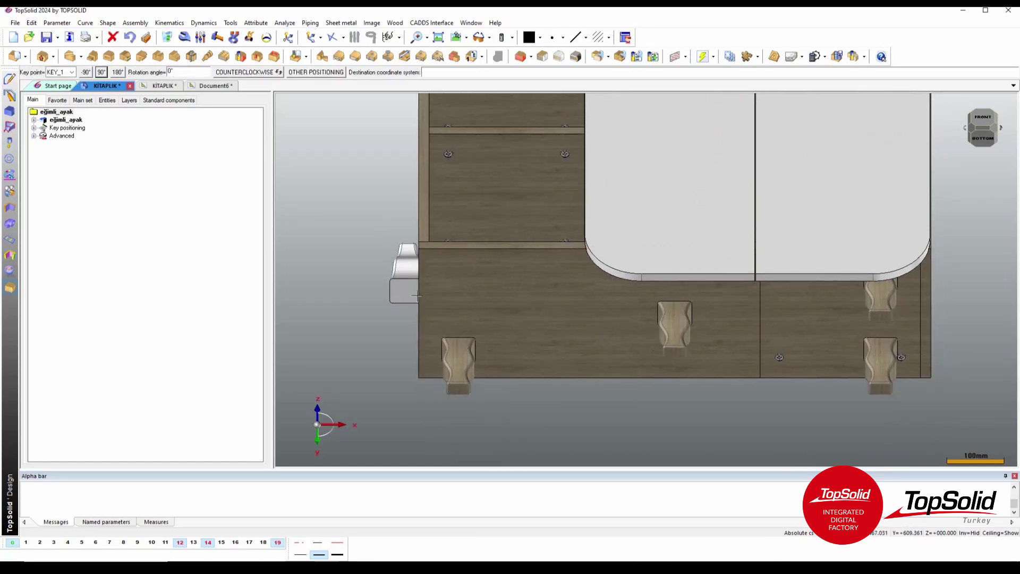
left_click(462, 291)
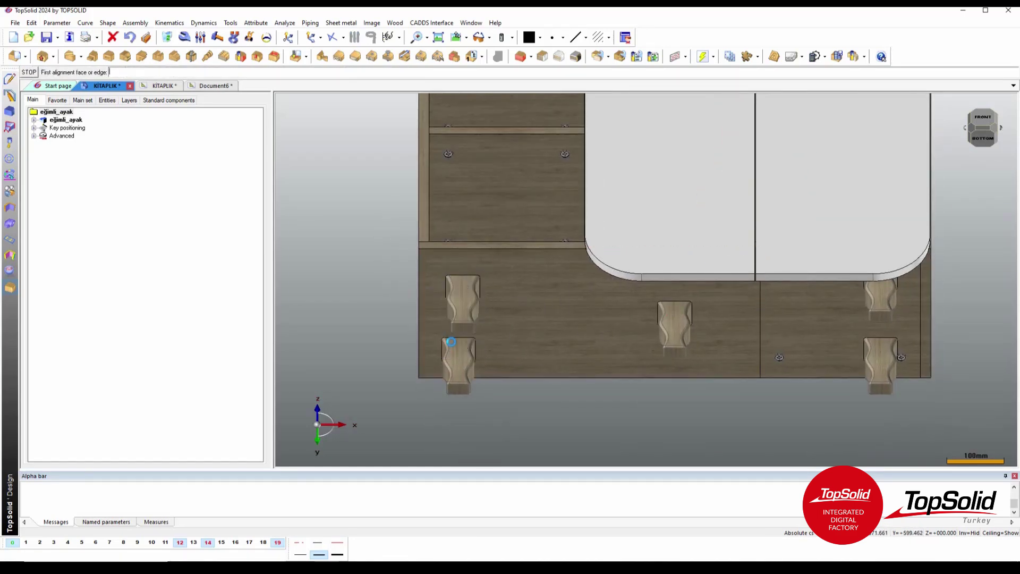
key("Return")
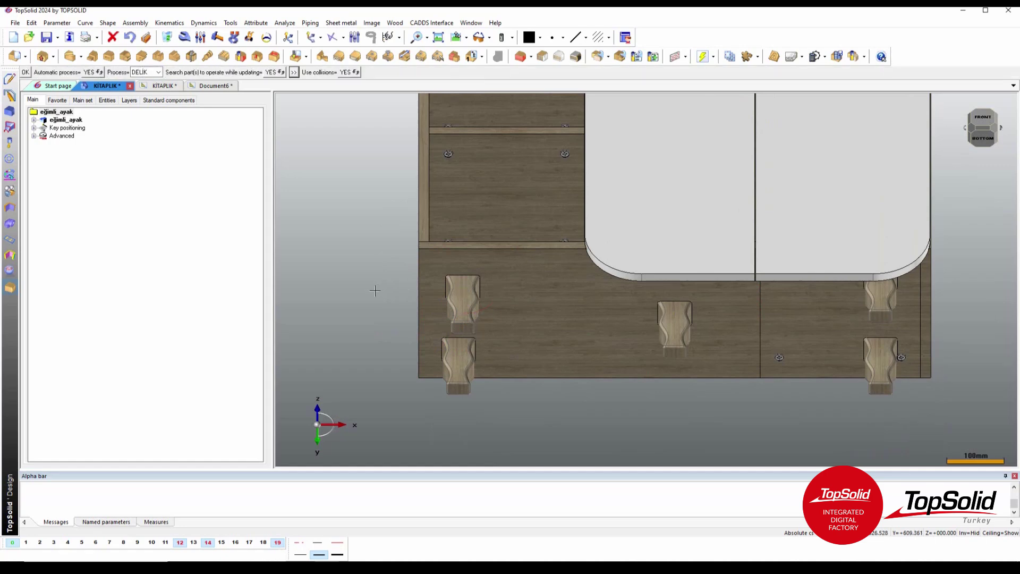
key("Return")
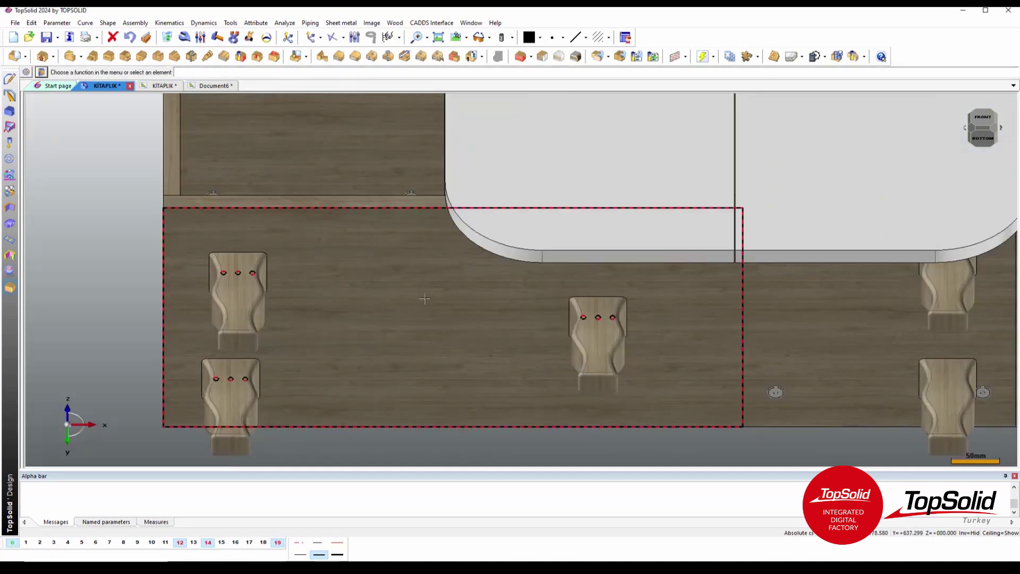
Step: Display the legs' position dimensions in the view
left_click(513, 39)
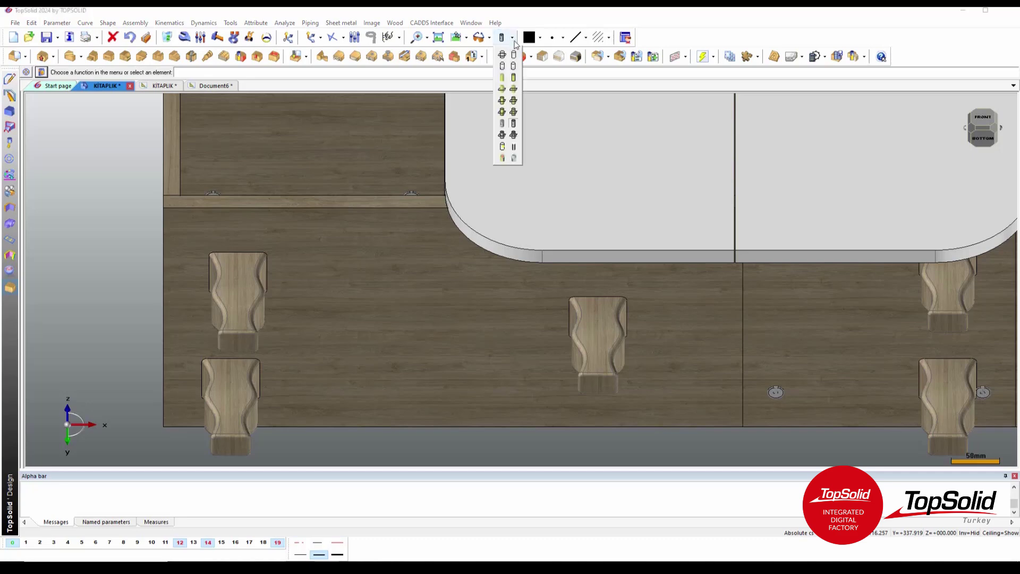
left_click(513, 134)
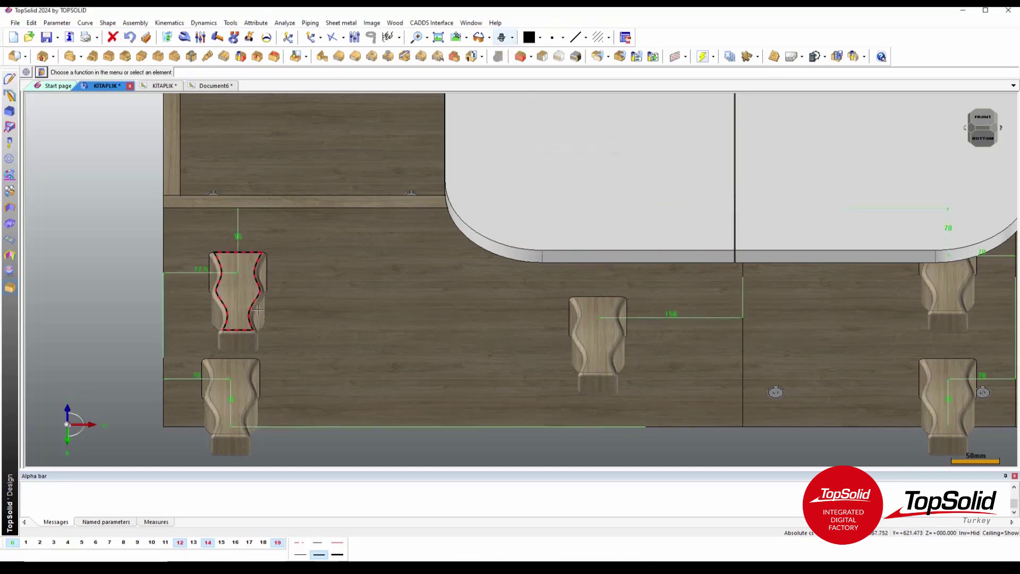
scroll(342, 330, "up", 2)
scroll(342, 330, "down", 1)
scroll(297, 255, "down", 1)
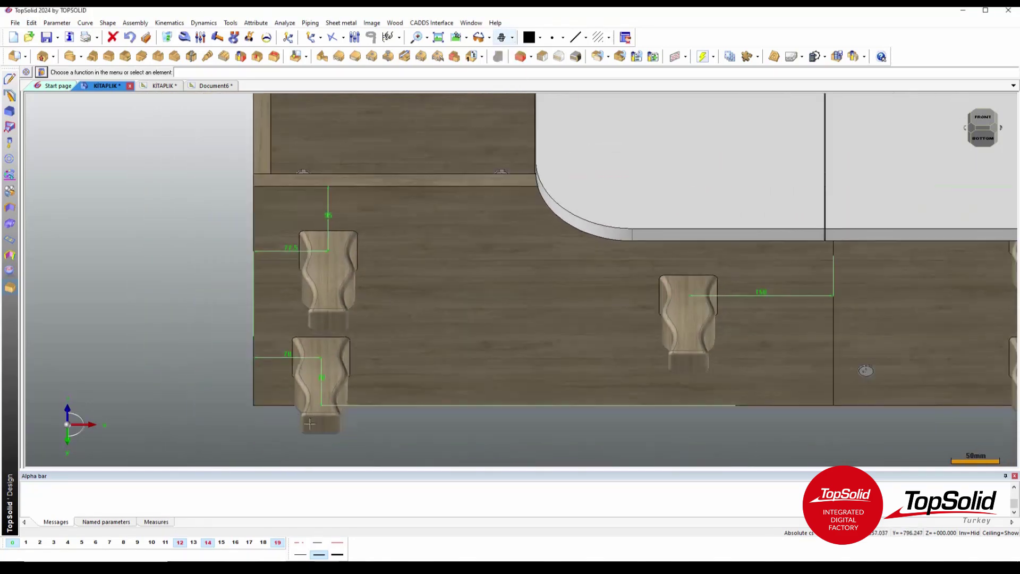
Step: Change the new leg's 77.5 and 95 offsets to 70, then return to isometric view
left_click(290, 247)
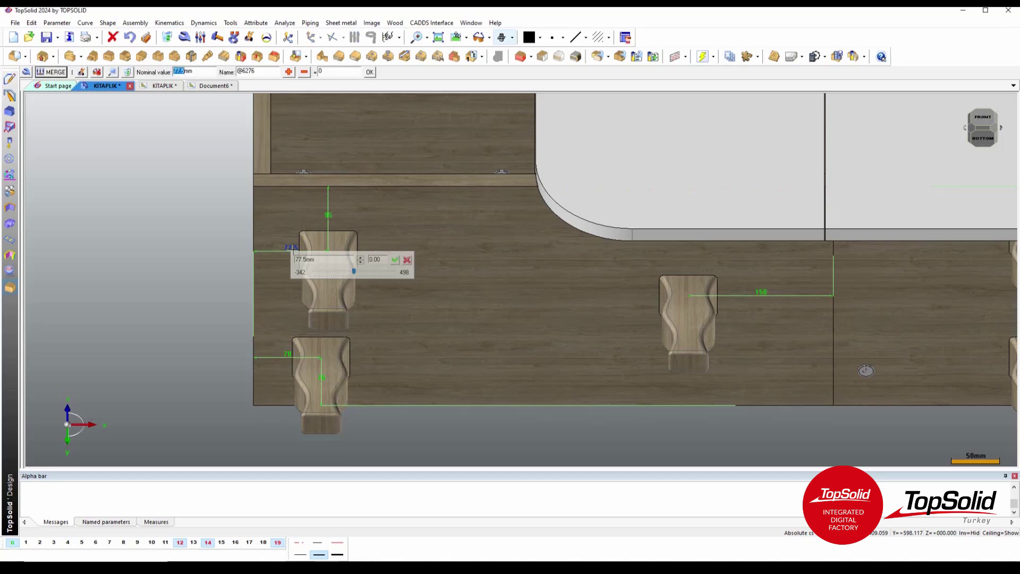
key("Return")
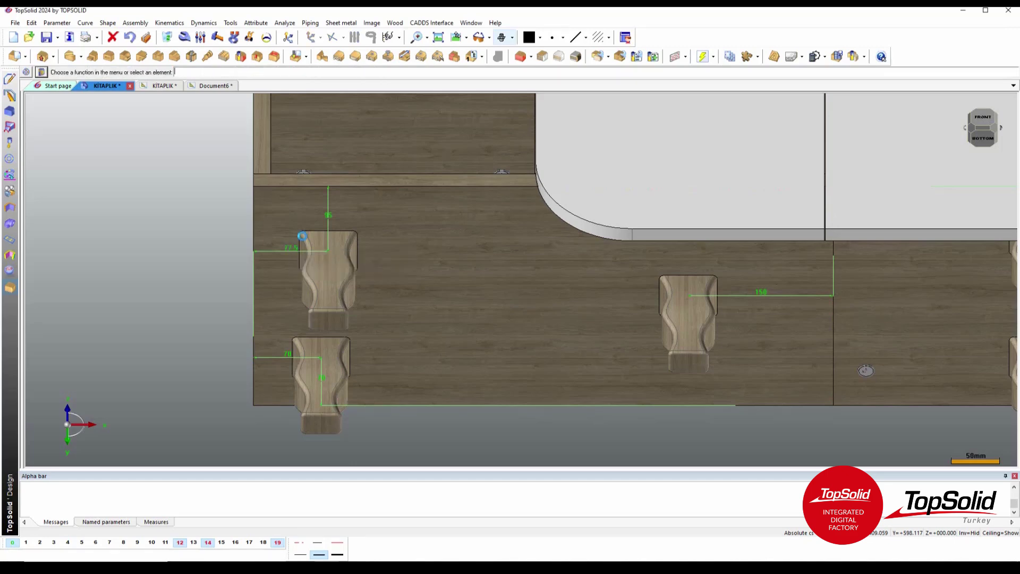
left_click(321, 215)
key("Return")
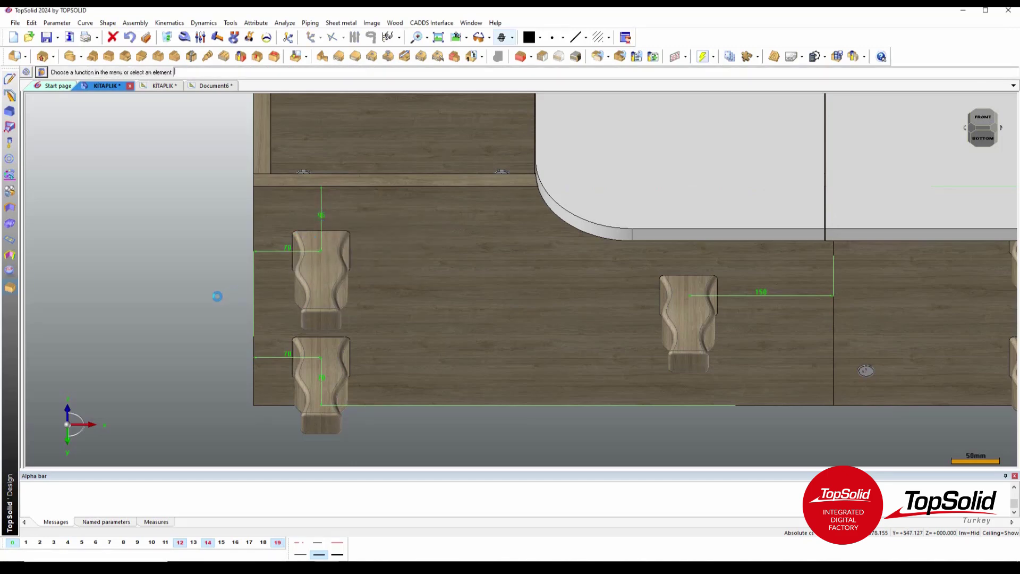
right_click(70, 424)
left_click(95, 478)
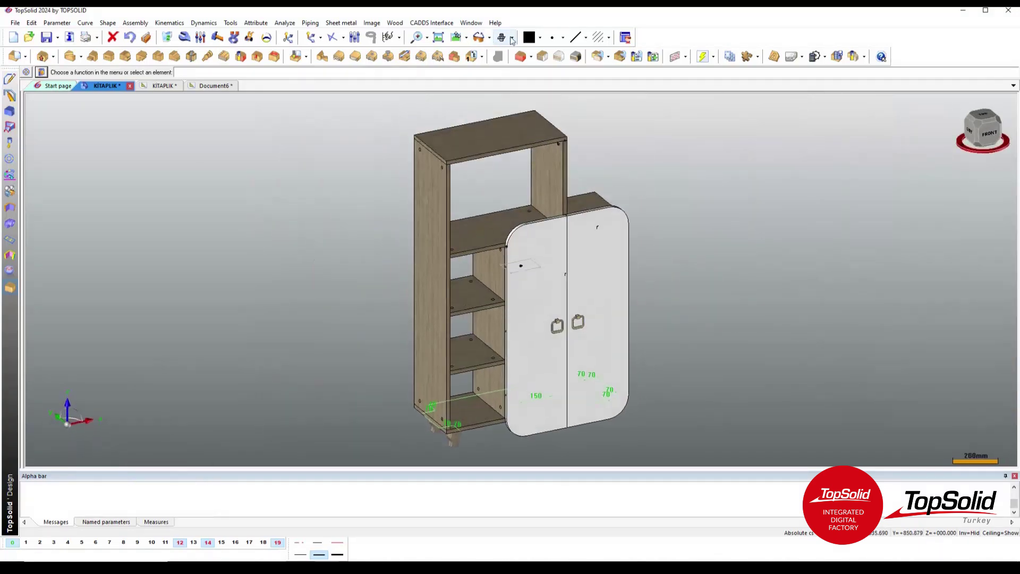
Step: Hide the leg dimensions and sketch markers, then save the KITAPLIK assembly
left_click(511, 40)
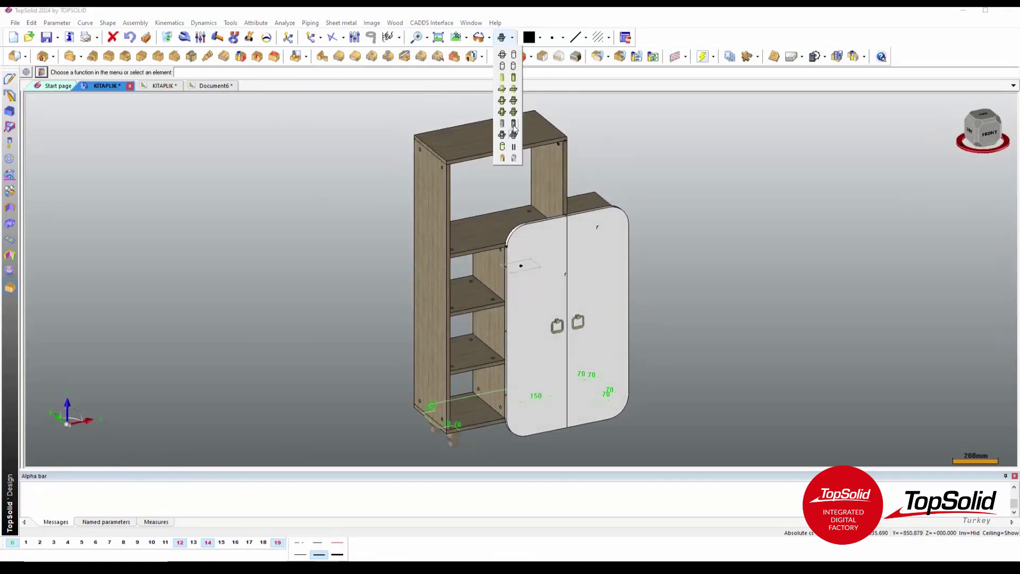
left_click(513, 124)
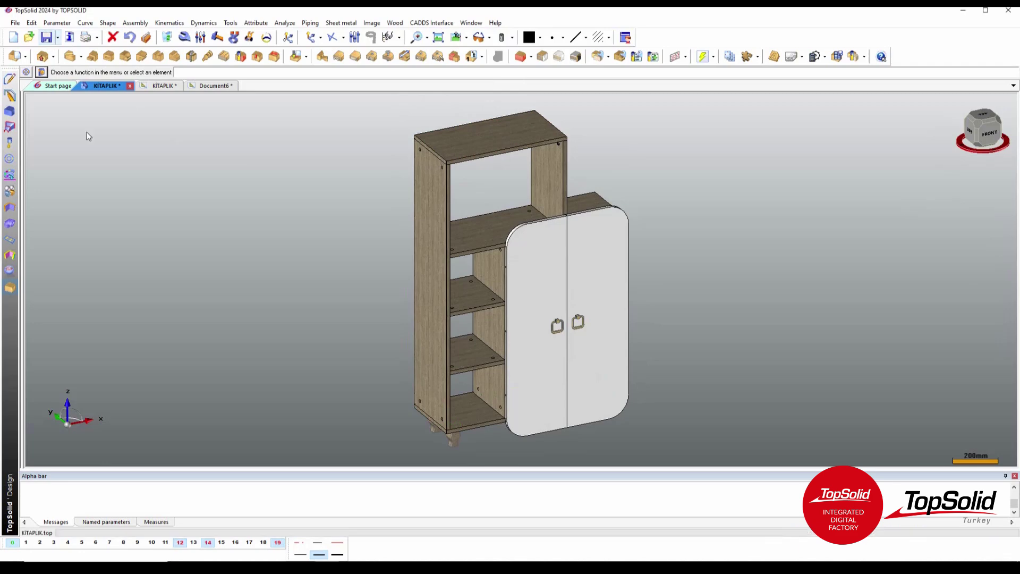
key("ctrl+s")
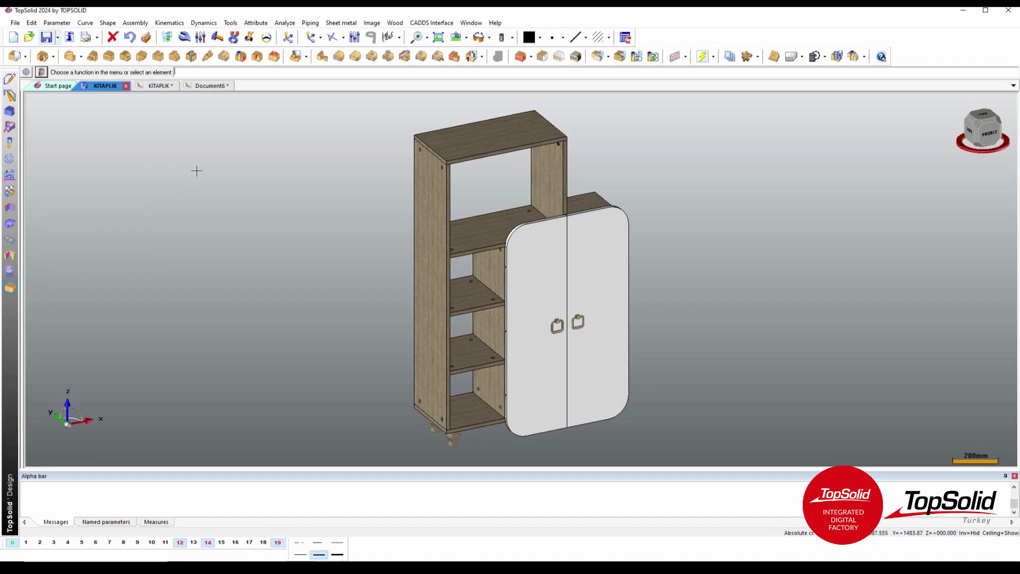
Step: Inspect the Document6 perspective view to confirm it shows the ring handles and new leg
left_click(208, 86)
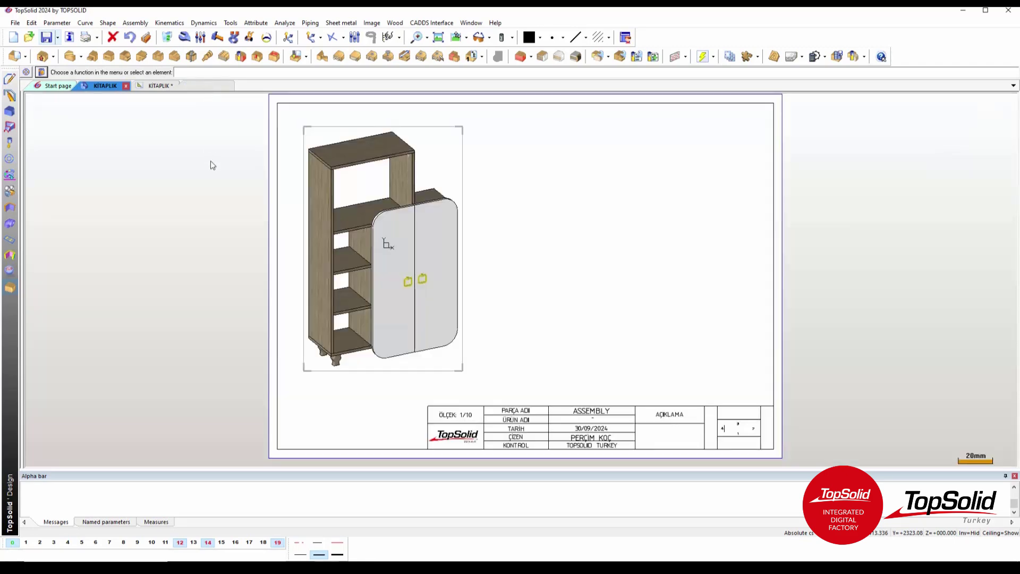
scroll(359, 311, "up", 1)
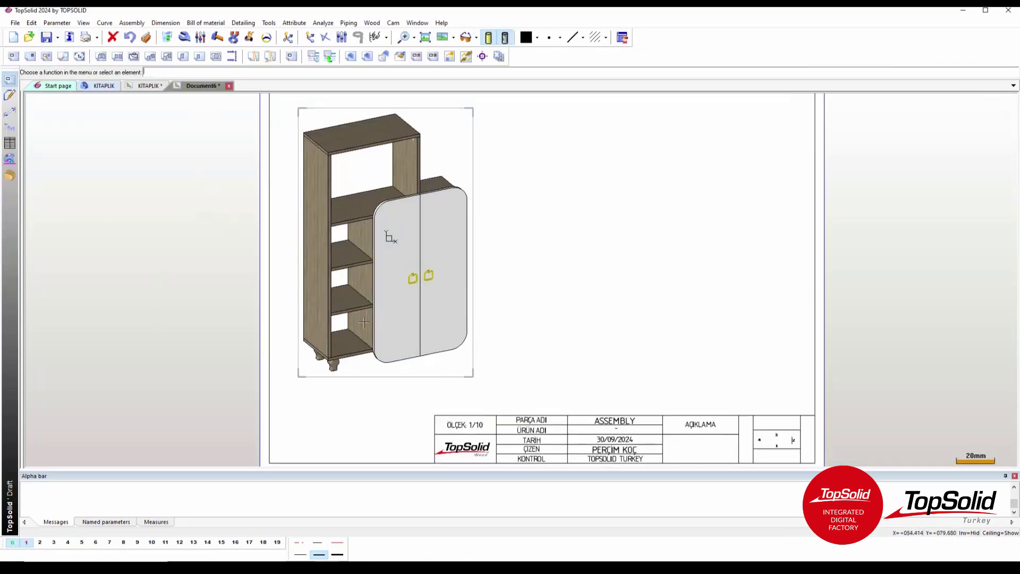
scroll(378, 372, "up", 2)
scroll(378, 372, "down", 2)
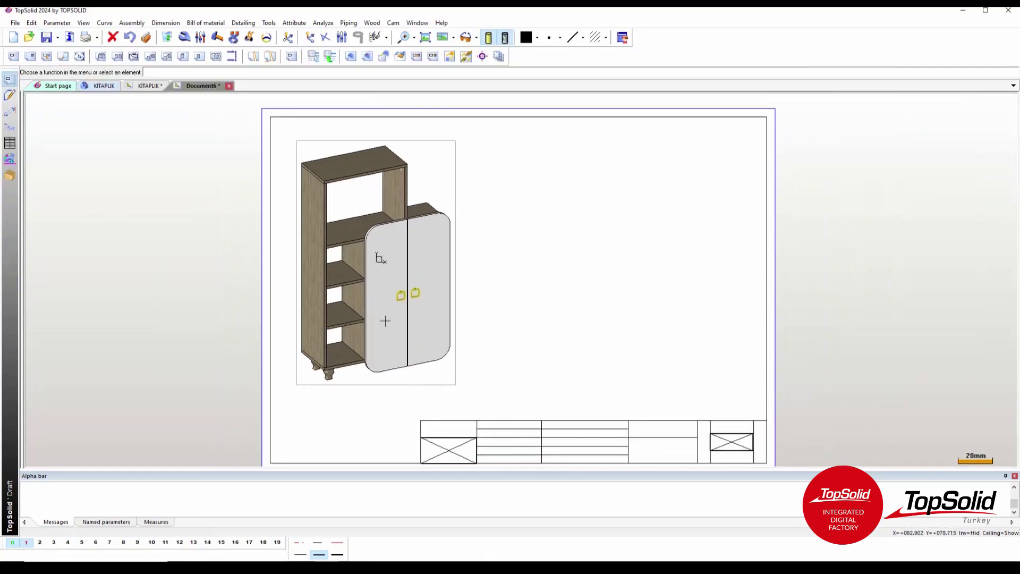
scroll(374, 339, "down", 1)
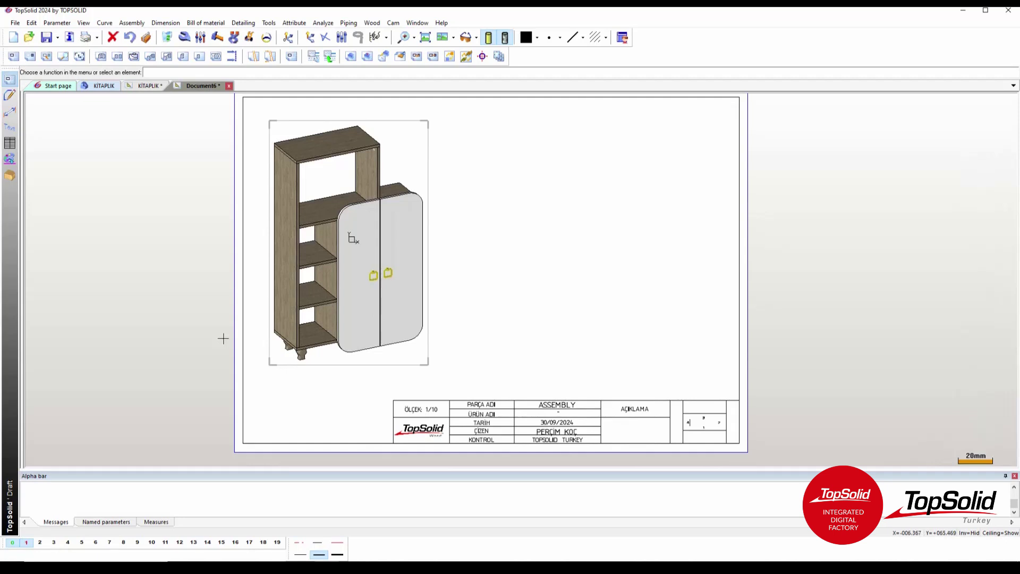
scroll(270, 334, "up", 1)
scroll(270, 333, "up", 1)
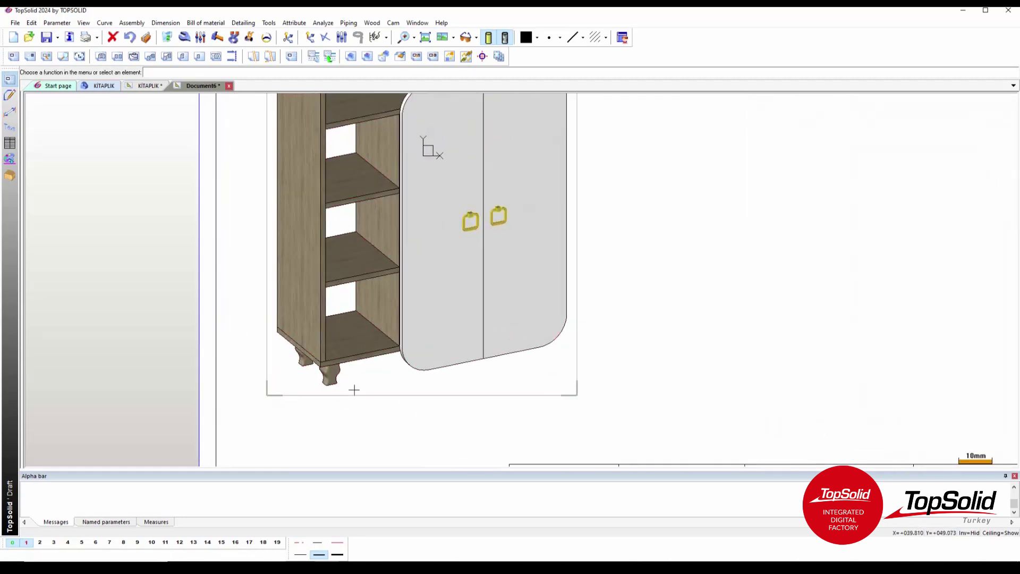
scroll(308, 369, "down", 1)
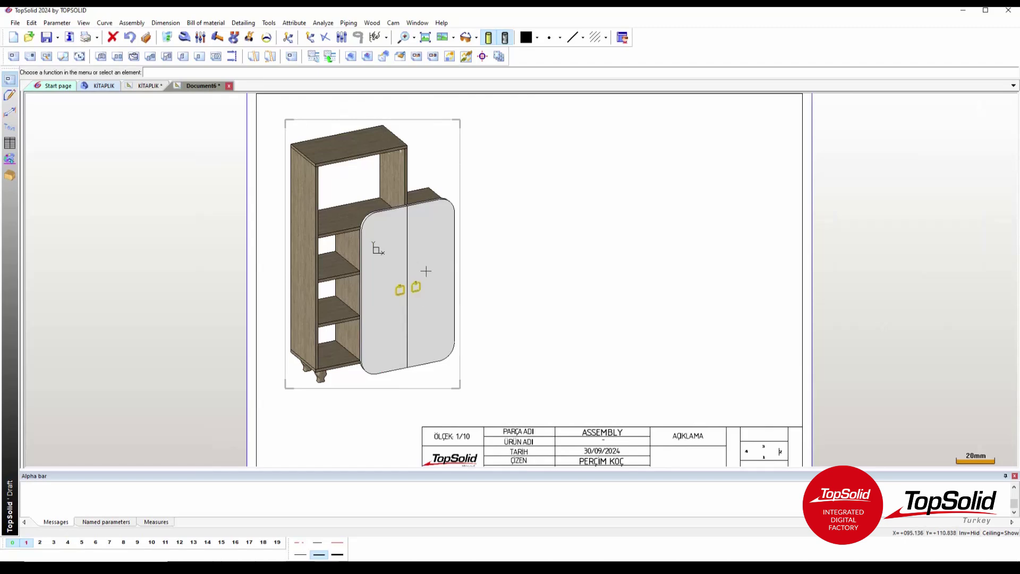
scroll(413, 277, "down", 2)
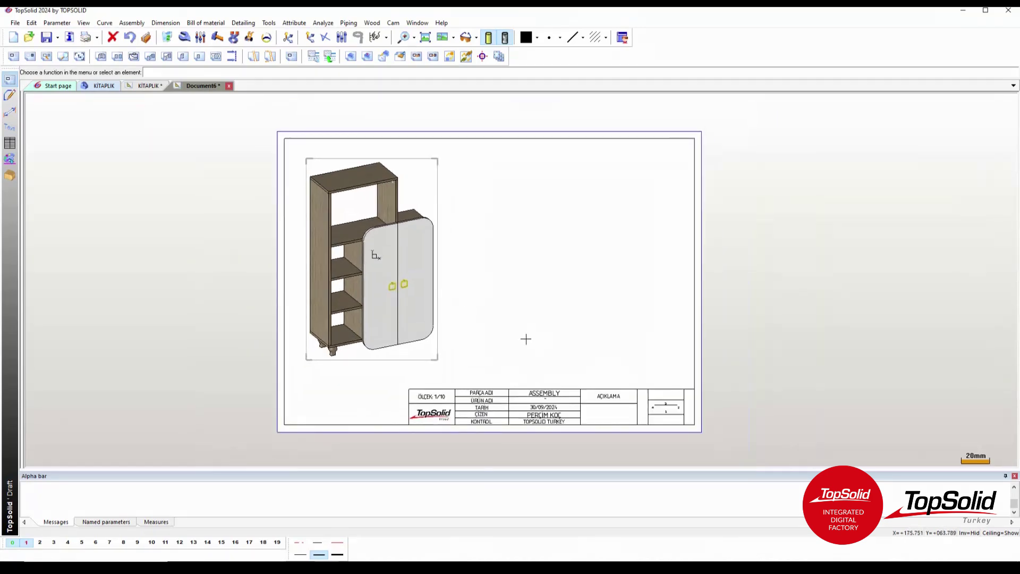
scroll(525, 337, "up", 2)
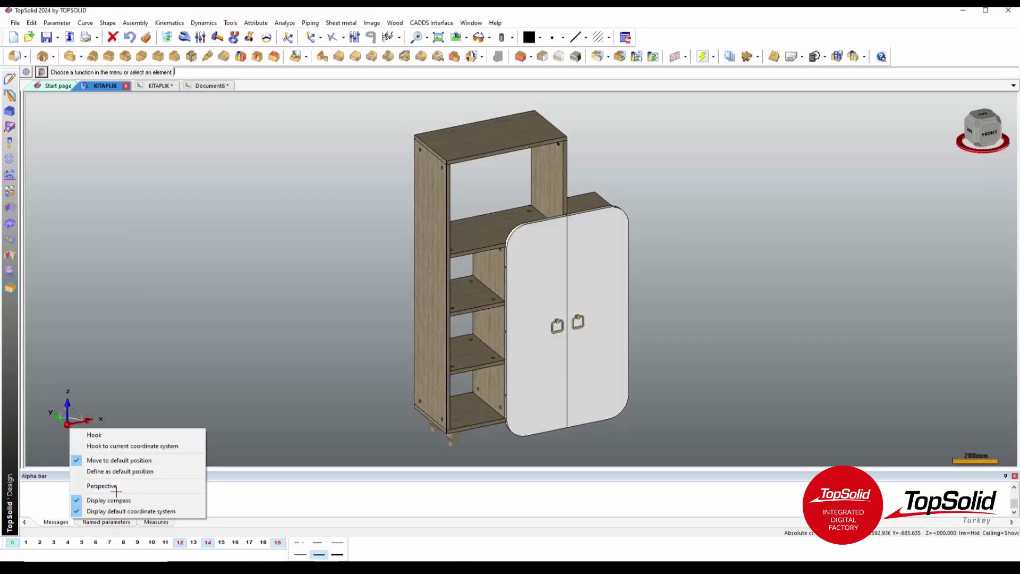